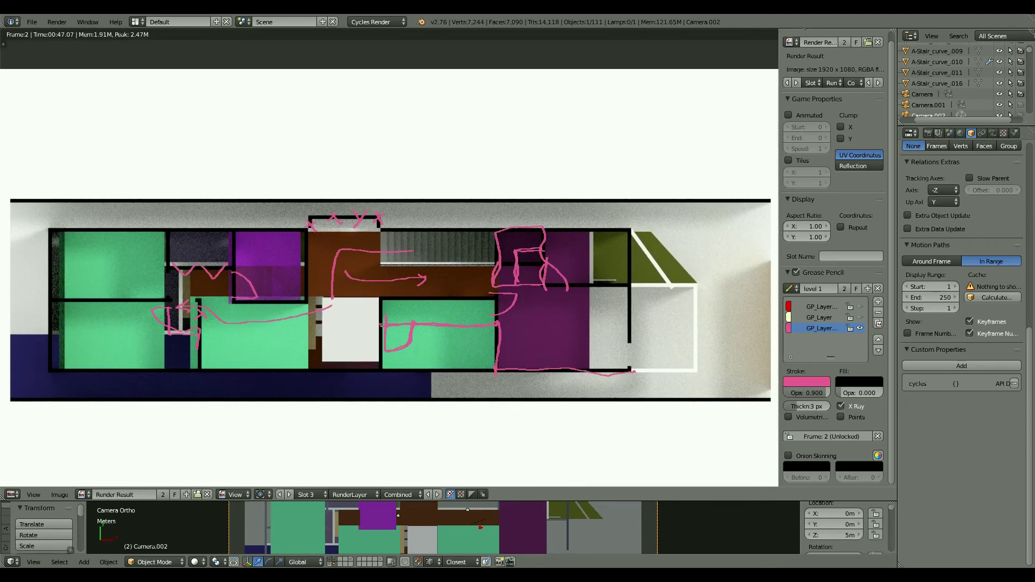
Pan across the annotated floor plan render to read the pink wall annotations.
scroll(273, 305, "up", 2)
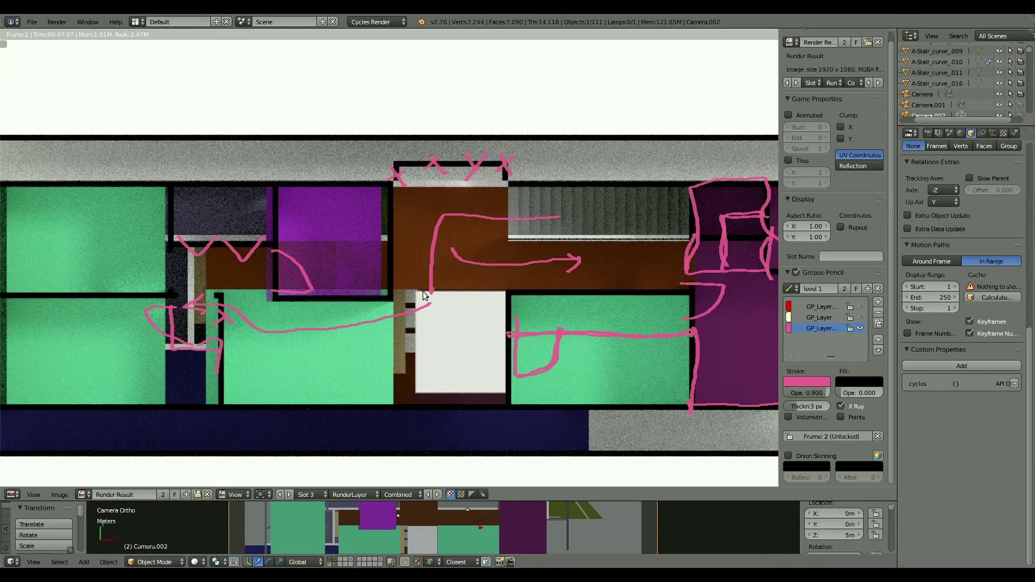
scroll(202, 293, "down", 1)
scroll(487, 300, "up", 1)
middle_click_drag(337, 305, 439, 293)
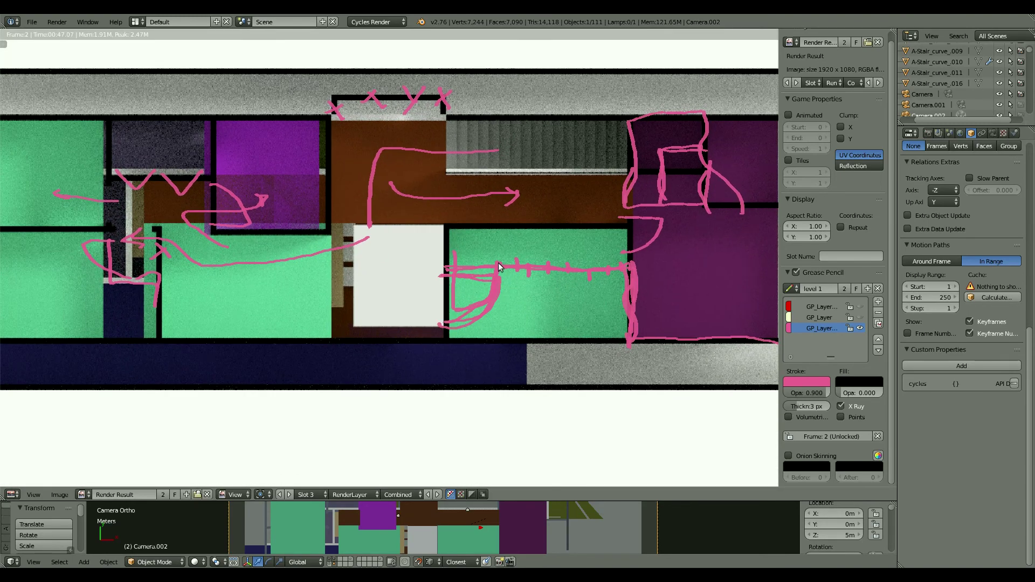
middle_click_drag(498, 267, 399, 296)
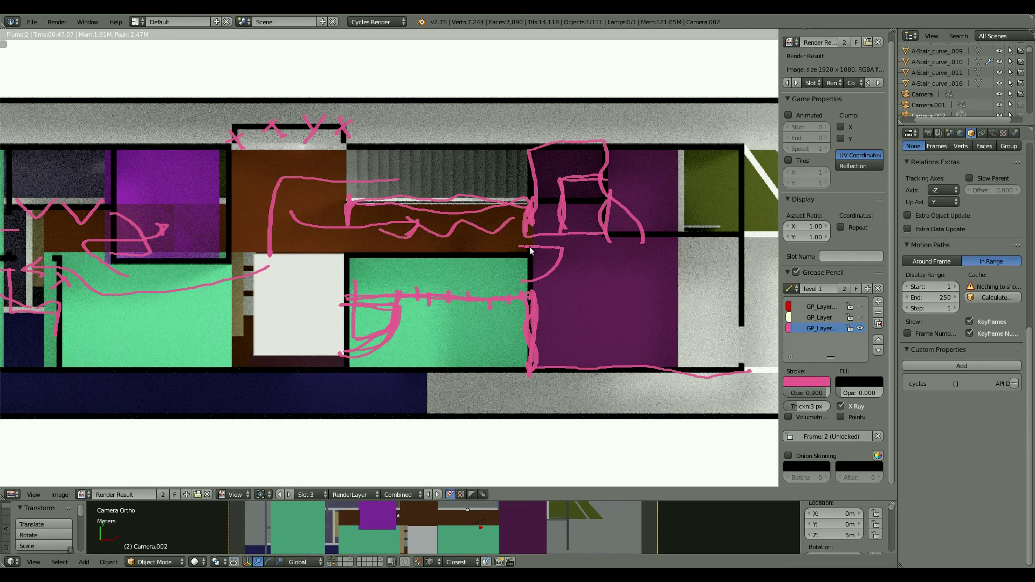
middle_click_drag(509, 260, 540, 256)
middle_click_drag(530, 152, 501, 215)
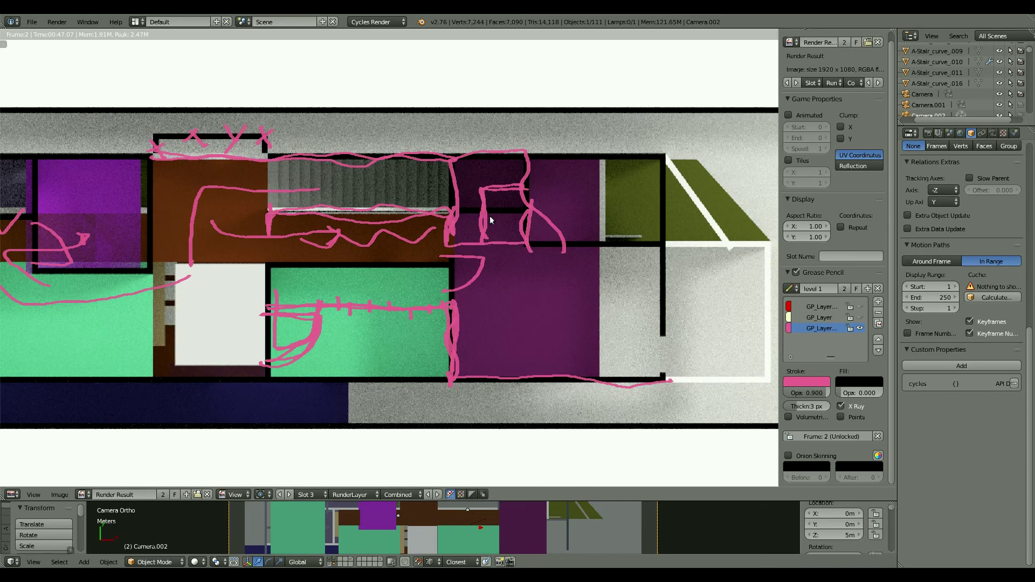
middle_click_drag(638, 264, 483, 340)
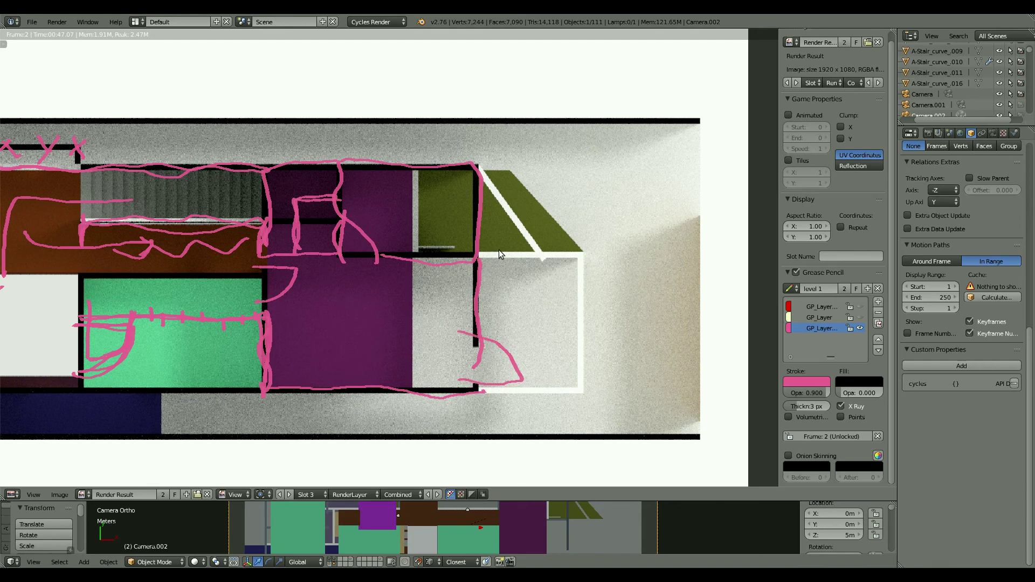
scroll(501, 254, "down", 1)
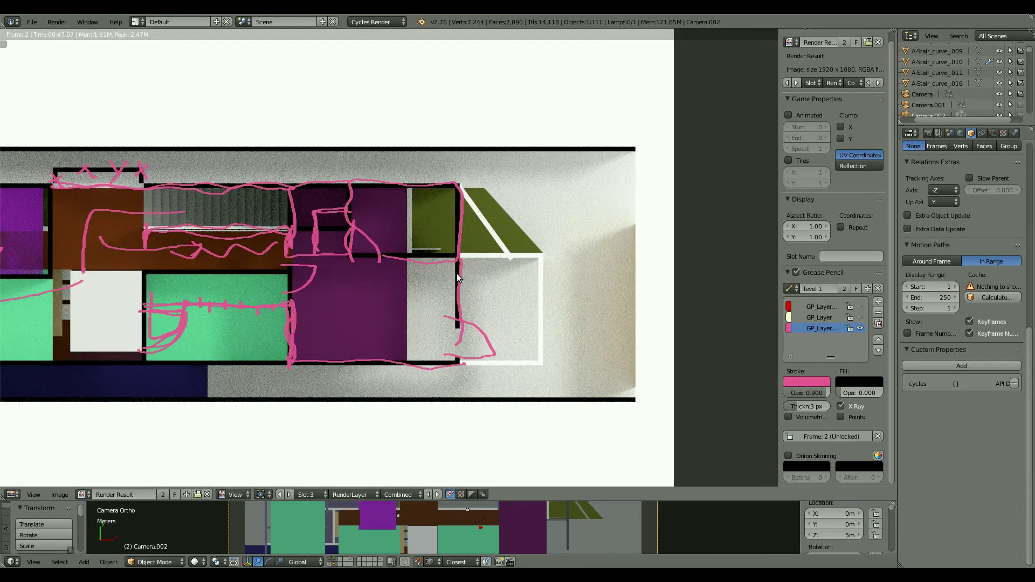
middle_click_drag(146, 316, 344, 327)
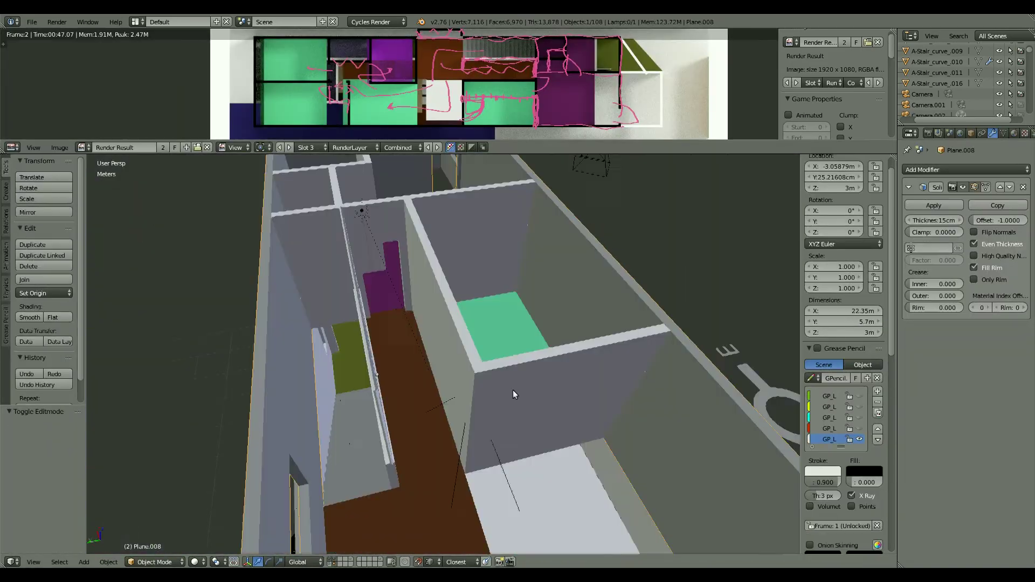
Duplicate a corridor wall piece along X and extend its end edge 1 m along Z.
mouse_move(512, 393)
middle_mouse_down()
mouse_move(448, 347)
mouse_move(513, 364)
mouse_move(459, 328)
middle_mouse_up()
key("Tab")
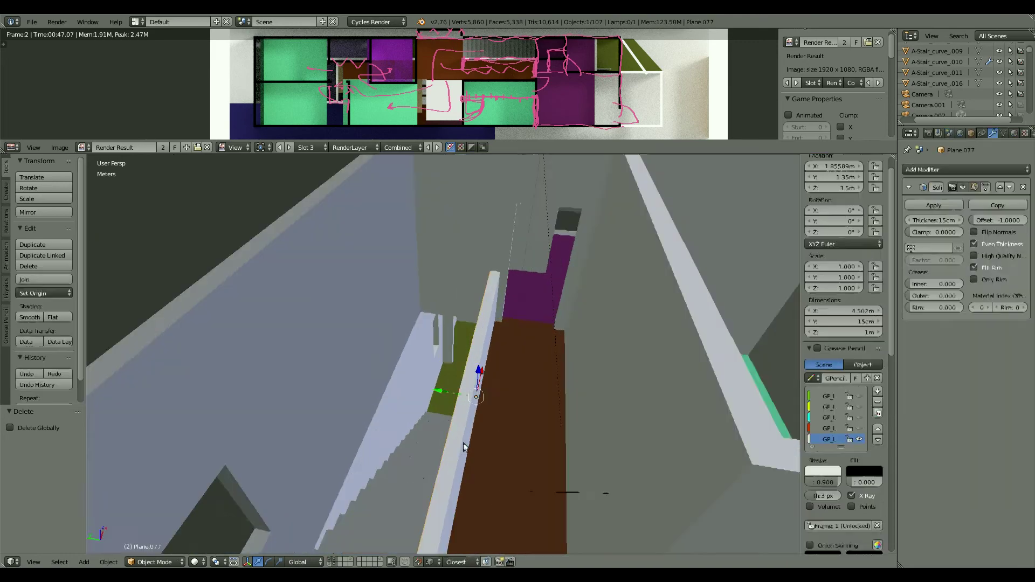
key("shift+d")
key("x")
key("Tab")
mouse_move(445, 217)
middle_mouse_down()
mouse_move(386, 506)
mouse_move(420, 427)
middle_mouse_up()
key("g")
key("z")
key("1")
key("Return")
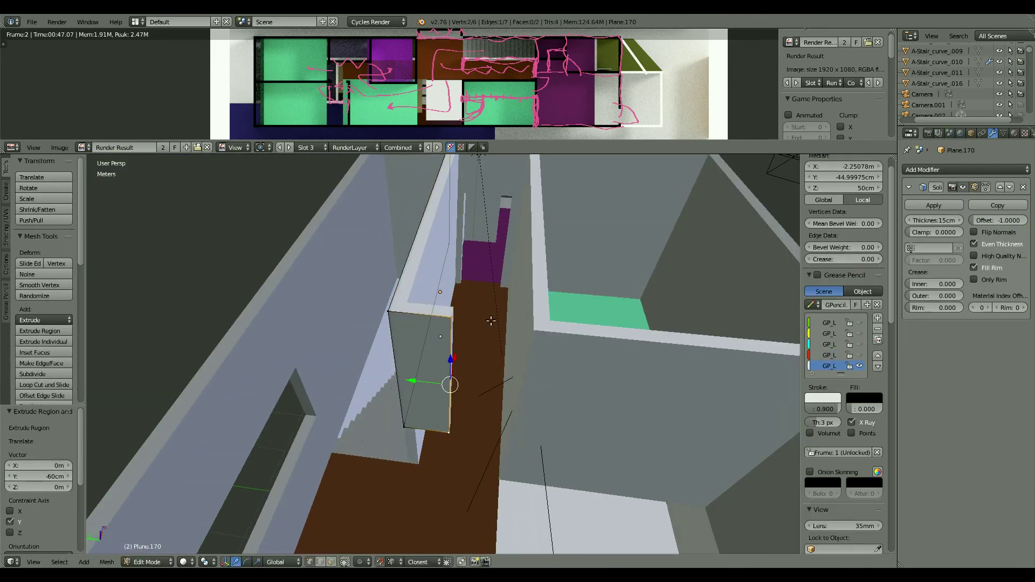
middle_click_drag(106, 503, 390, 404)
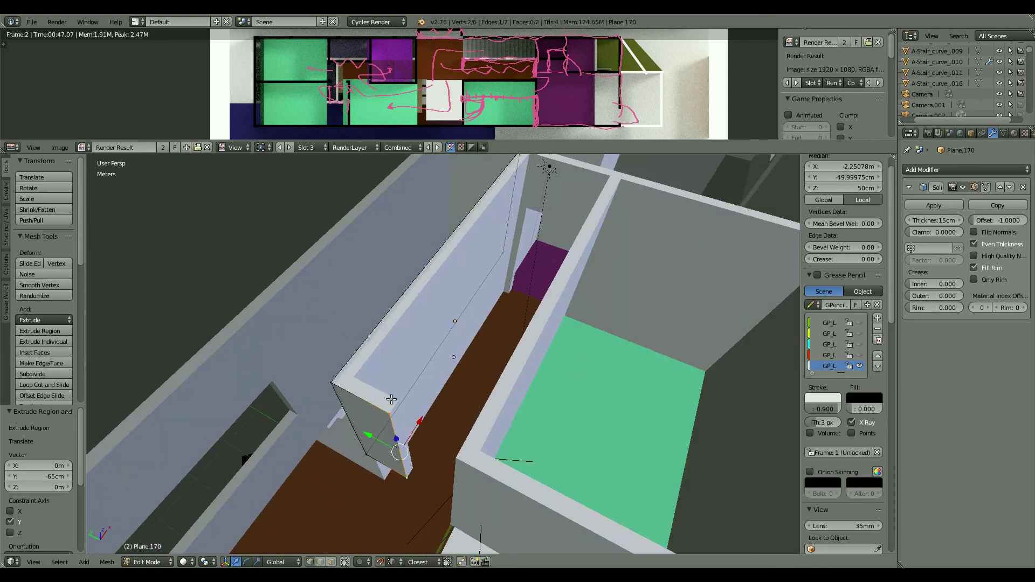
key("Tab")
In top view, shift a neighbouring wall's vertices to their annotated position.
key("z")
key("z")
mouse_move(454, 253)
middle_mouse_down()
mouse_move(459, 376)
mouse_move(410, 324)
mouse_move(392, 403)
mouse_move(370, 373)
middle_mouse_up()
key("KP_7")
right_click(392, 403)
key("Tab")
key("g")
left_click(391, 404)
key("Return")
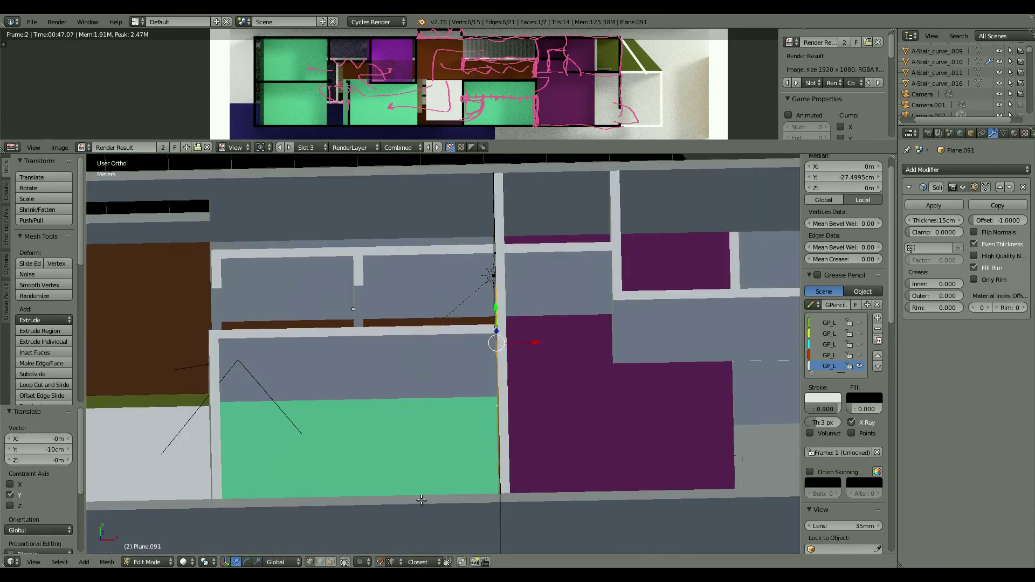
key("Tab")
Offset the newly added wall piece near the door by 1.926 m.
middle_click_drag(492, 272, 618, 379)
scroll(617, 379, "down", 3)
left_click(45, 293)
left_click(54, 323)
scroll(432, 332, "up", 3)
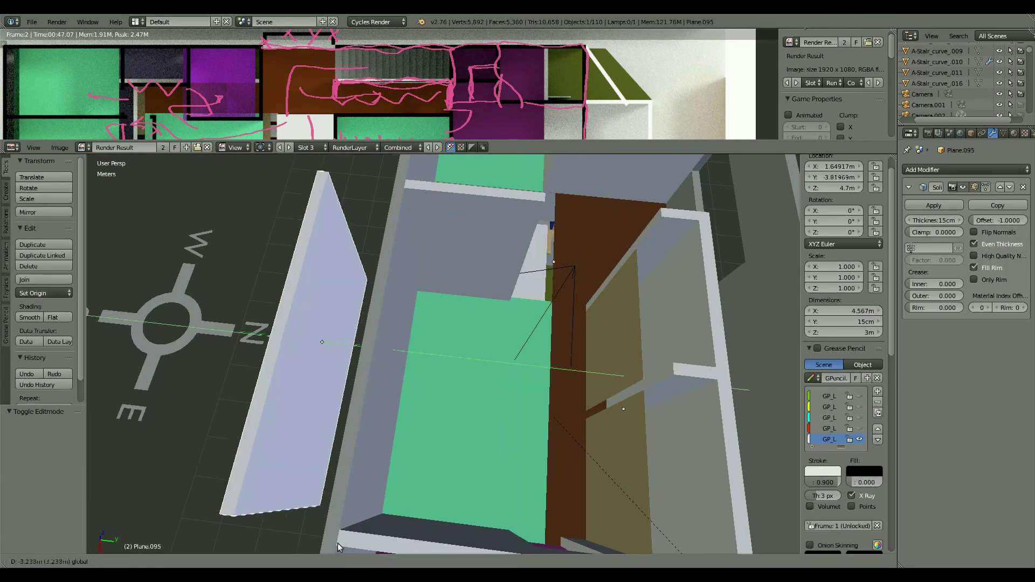
key("Return")
middle_click_drag(439, 403, 176, 406)
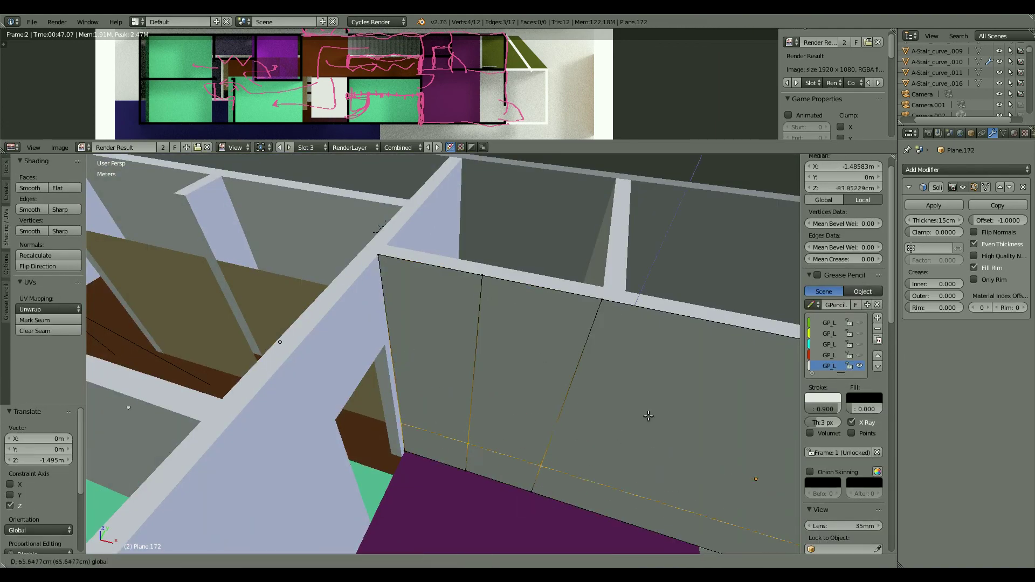
Add a vertical loop cut to the corridor wall and slide it 75 cm along X.
middle_click_drag(324, 350, 520, 353)
key("ctrl+r")
left_click(523, 351)
right_click(524, 350)
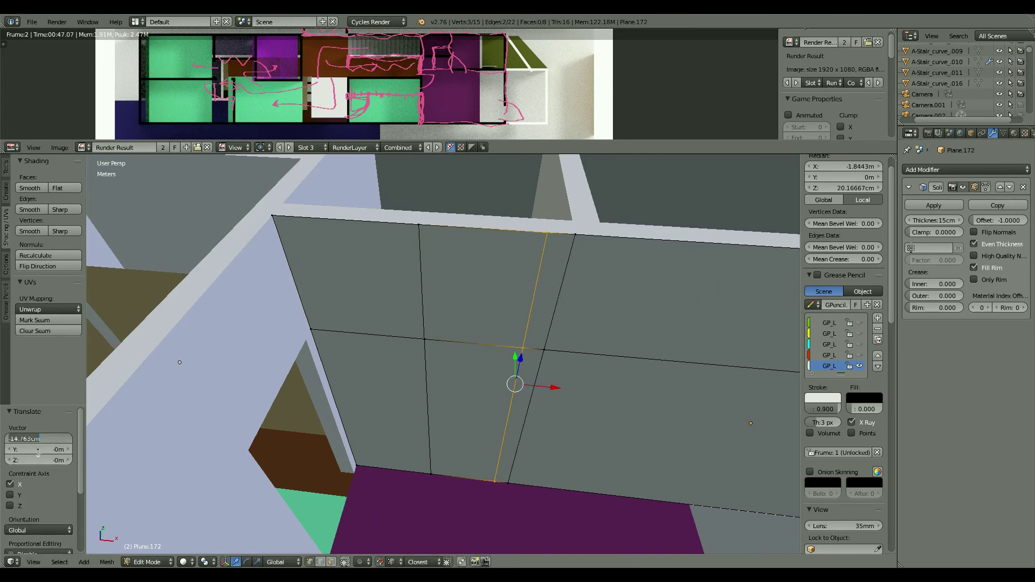
key("a")
key("g")
key("x")
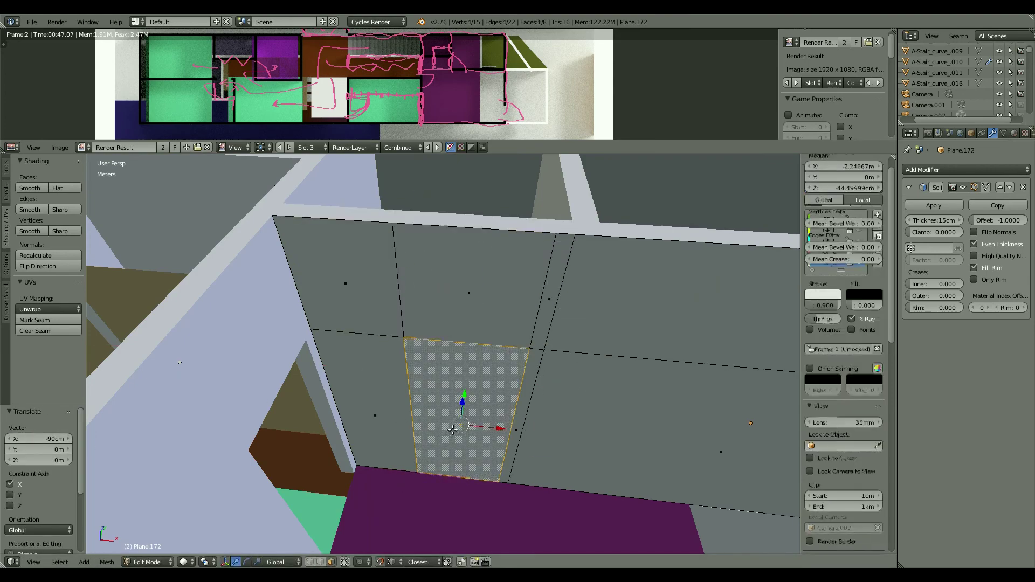
Delete a wall piece, undo it, then remove the selected wall object instead.
key("Tab")
key("x")
mouse_move(462, 439)
middle_mouse_down()
mouse_move(432, 438)
mouse_move(445, 486)
mouse_move(532, 451)
mouse_move(468, 397)
mouse_move(556, 467)
middle_mouse_up()
left_click(432, 431)
key("ctrl+z")
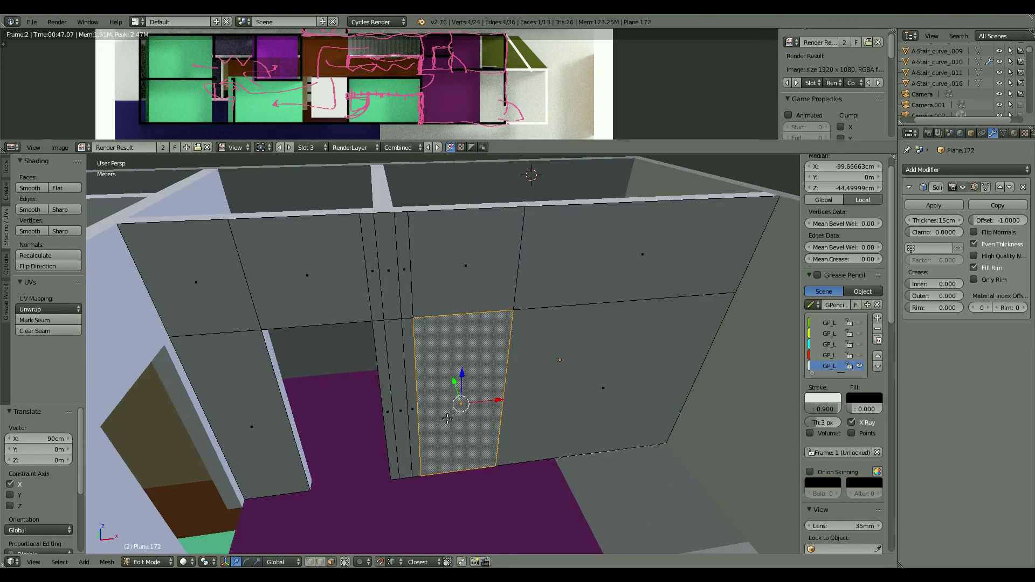
key("Tab")
key("x")
left_click(408, 349)
mouse_move(438, 419)
middle_mouse_down()
mouse_move(408, 349)
mouse_move(538, 257)
mouse_move(578, 338)
middle_mouse_up()
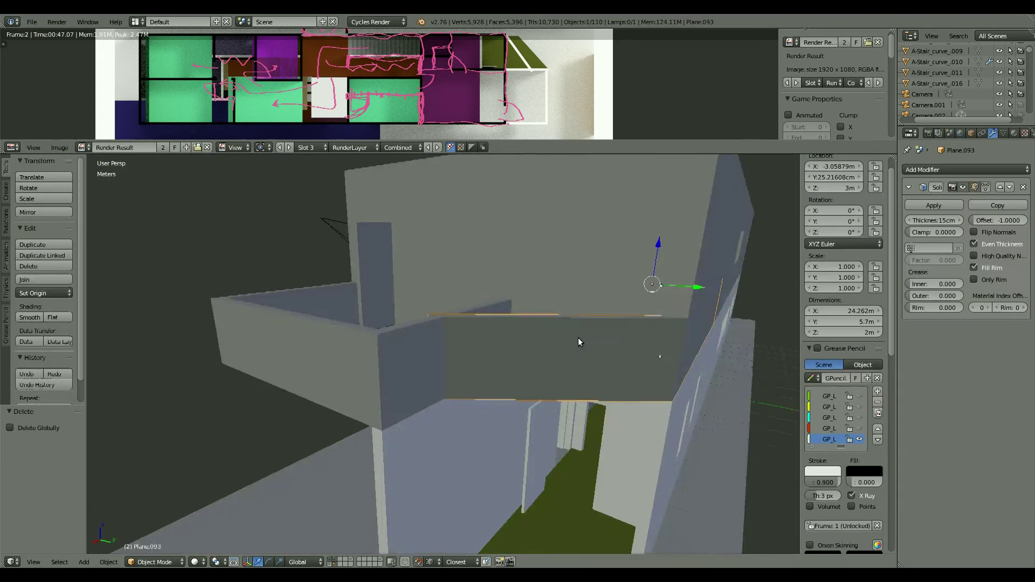
Delete the upper wall slab object.
right_click(359, 347)
key("Tab")
key("x")
middle_click_drag(359, 347, 503, 363)
key("Escape")
key("Tab")
key("x")
left_click(503, 363)
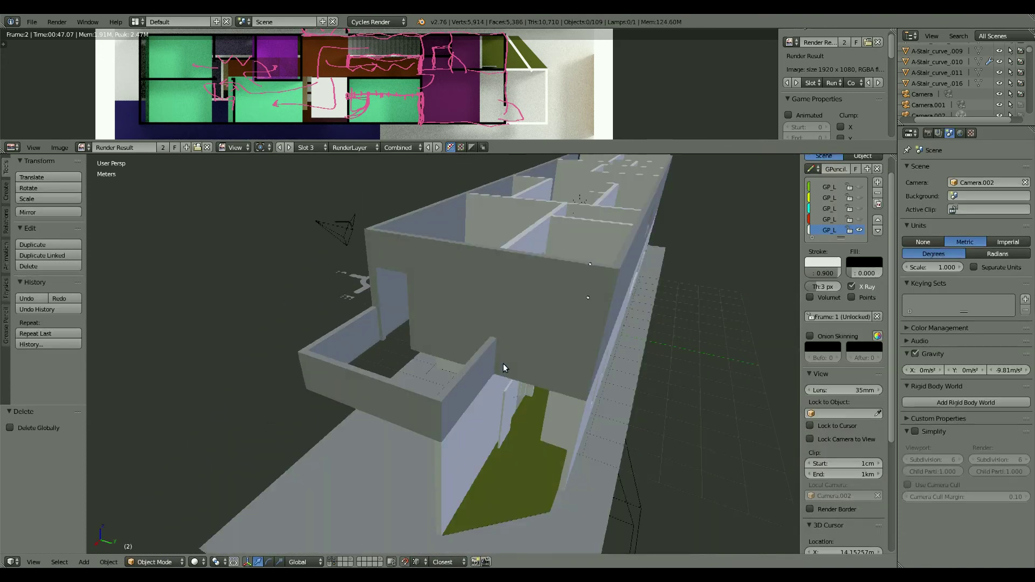
scroll(432, 415, "up", 5)
Shift the short wall's end edge 10 cm along Y and extrude it down to 2.1 m.
mouse_move(433, 415)
middle_mouse_down()
mouse_move(487, 278)
mouse_move(421, 243)
middle_mouse_up()
right_click(421, 242)
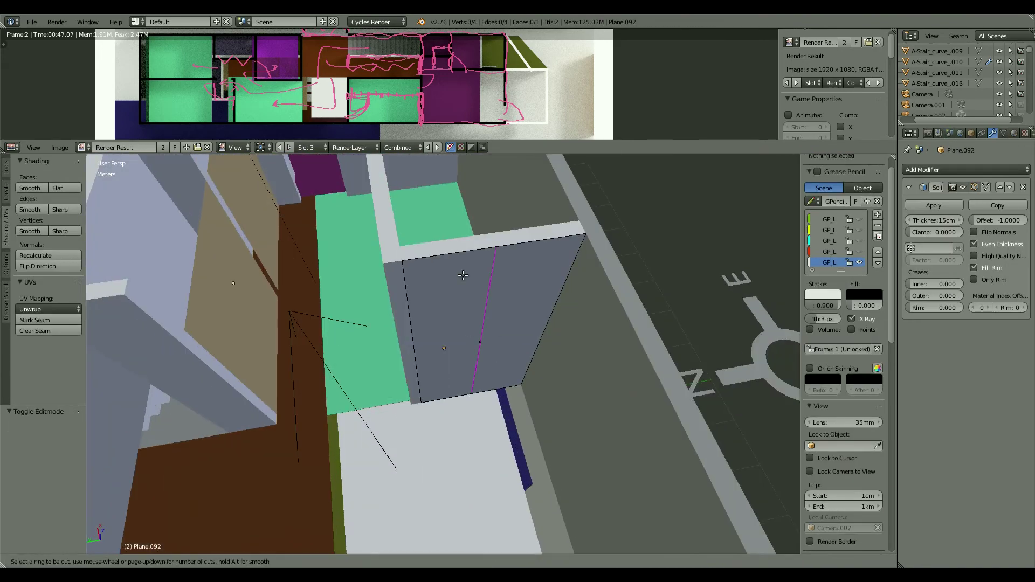
key("Tab")
key("g")
key("y")
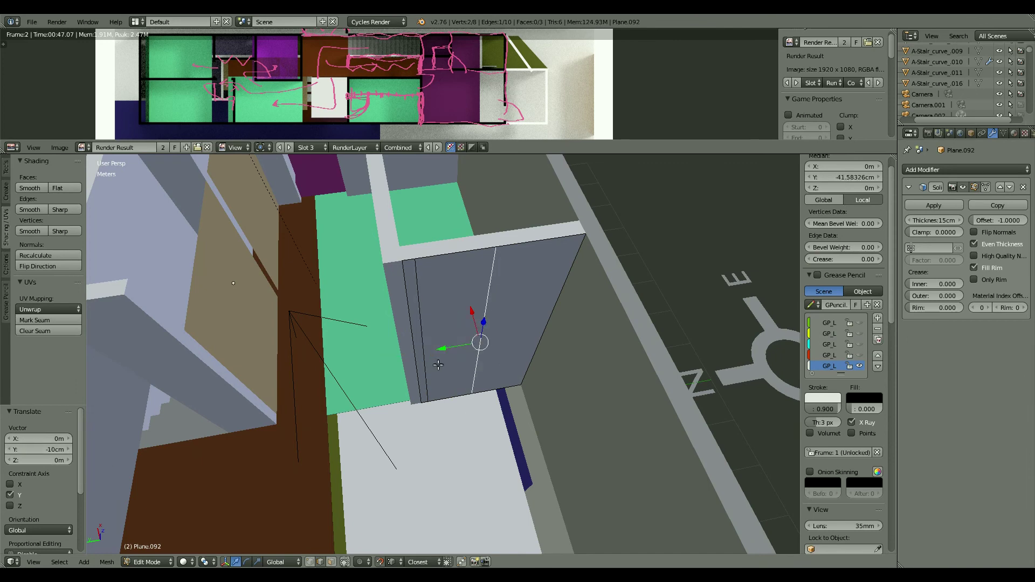
type("ez-1.5")
key("Return")
middle_click_drag(136, 469, 447, 452)
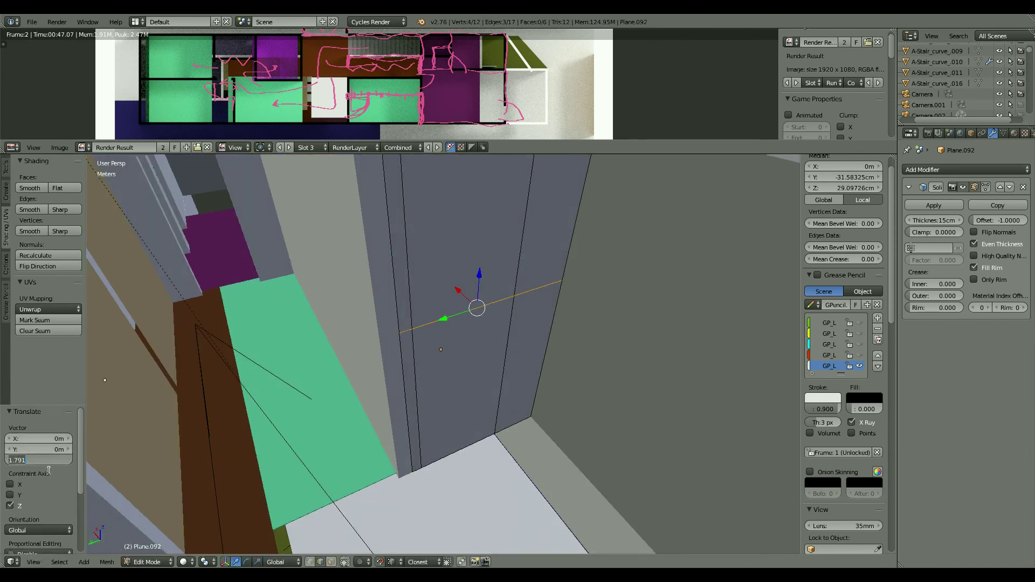
type("2.1m")
key("Return")
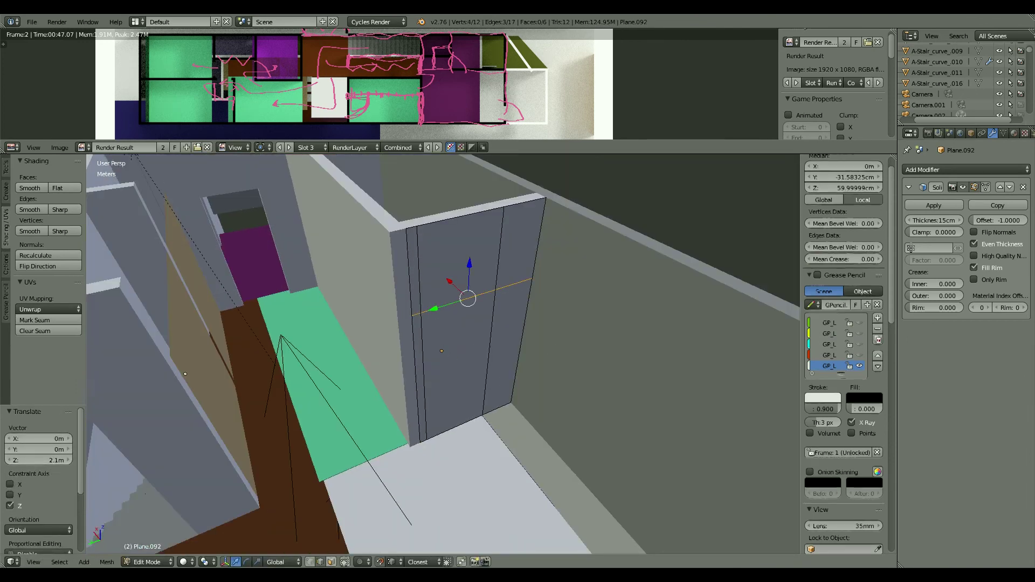
key("Tab")
Delete another unwanted object and check the other floor's layer.
key("x")
left_click(444, 393)
mouse_move(445, 392)
middle_mouse_down()
mouse_move(472, 363)
mouse_move(616, 432)
middle_mouse_up()
key("2")
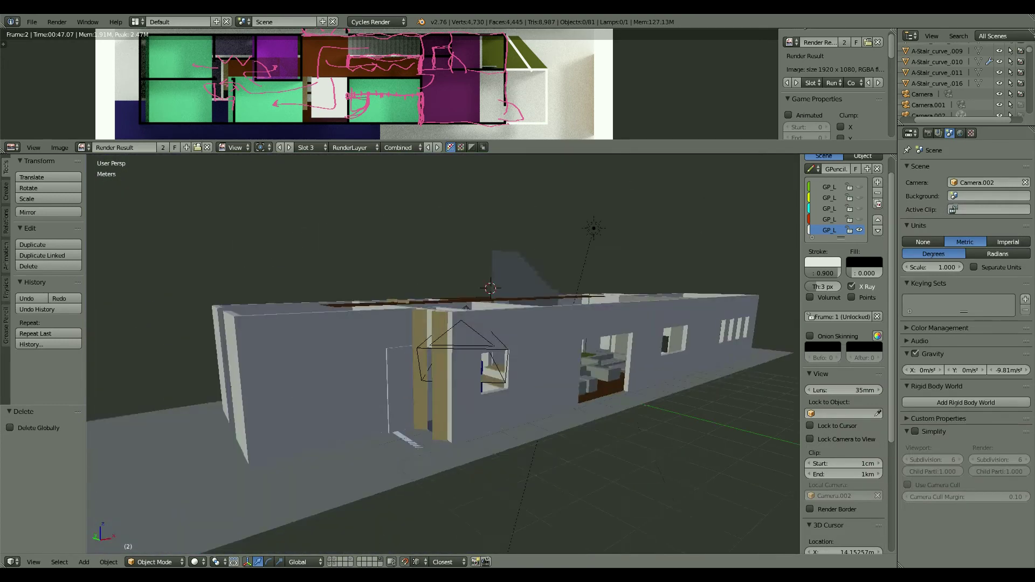
key("3")
Move the 2nd floor.001 slab to another layer.
key("m")
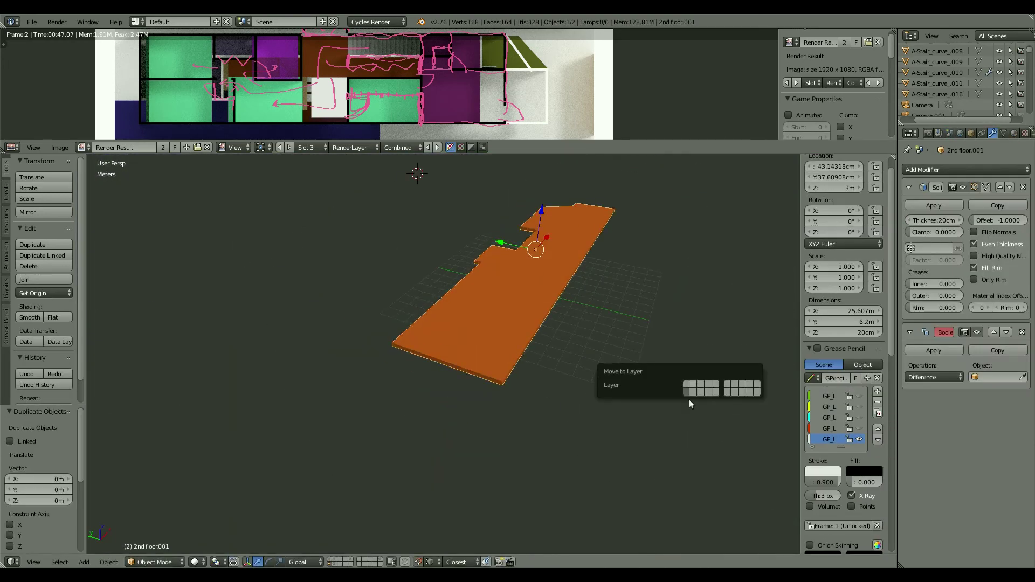
left_click(696, 380)
key("1")
middle_click_drag(701, 399, 487, 431)
Delete selected slab vertices in wireframe, then select a strip of three wall faces.
key("Tab")
key("z")
key("x")
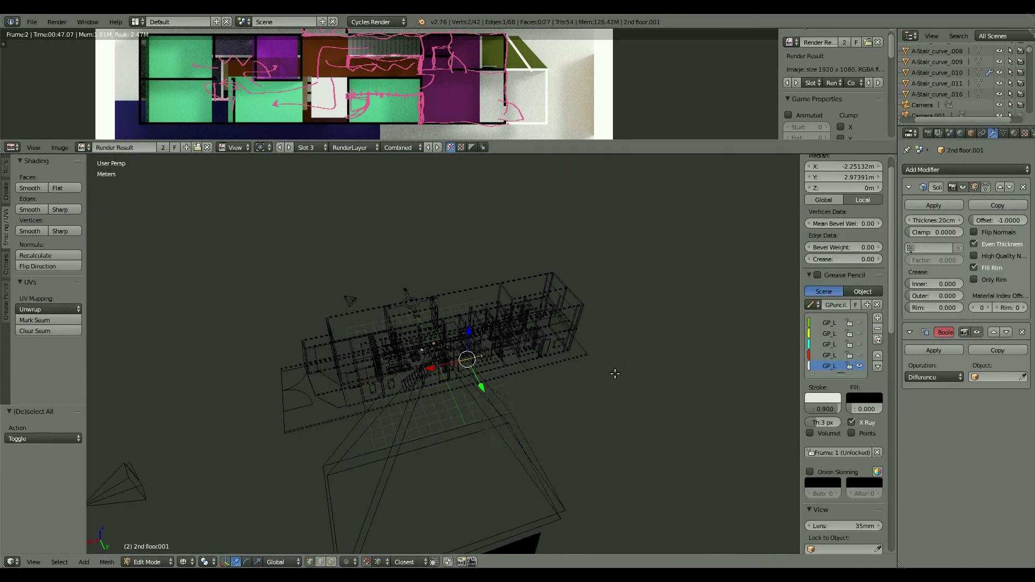
left_click(501, 381)
key("Tab")
middle_click_drag(501, 382, 454, 363)
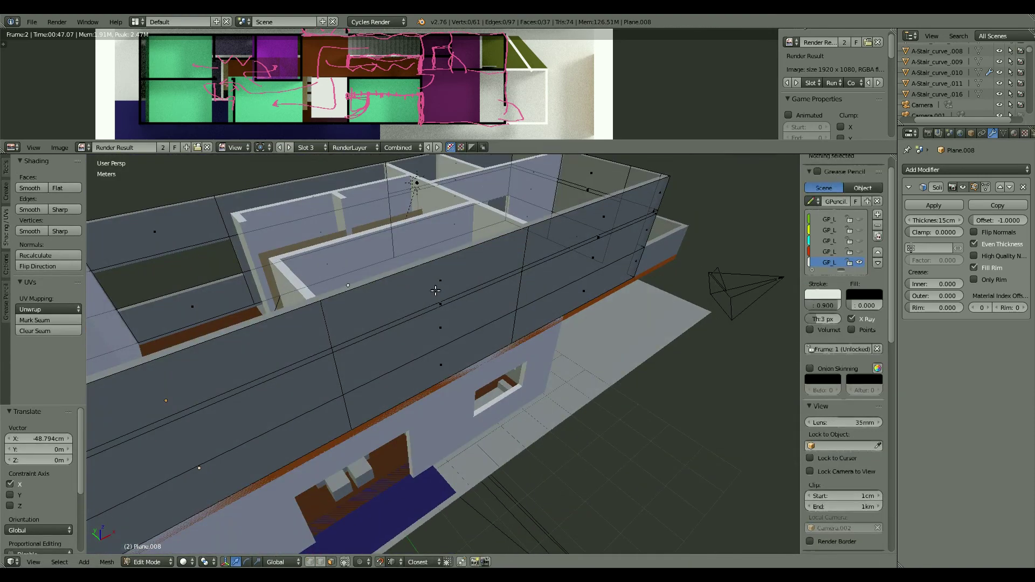
right_click(436, 291)
right_click(427, 349, "ctrl")
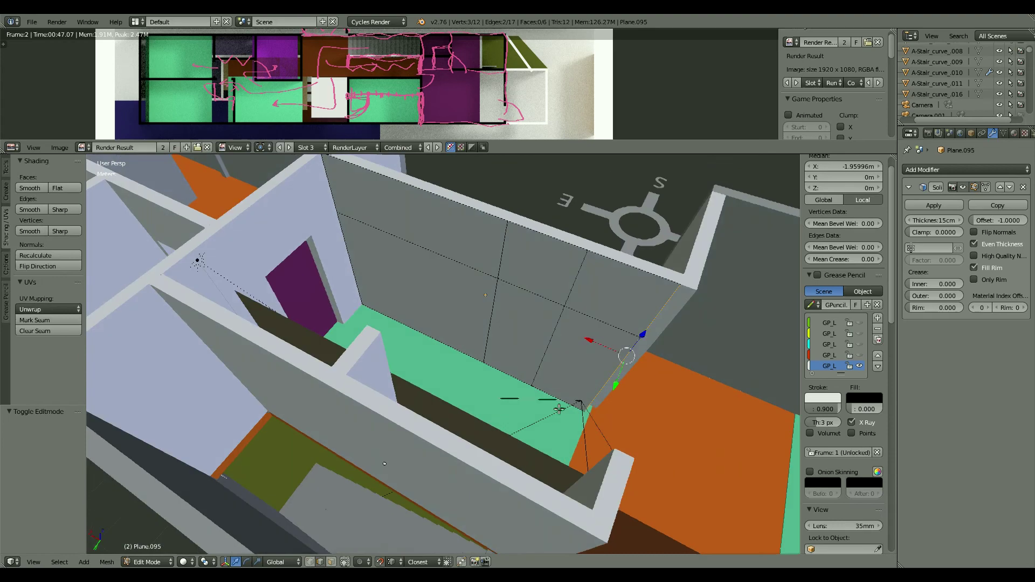
In face select mode, slide the wall's edge vertices along X.
mouse_move(559, 409)
middle_mouse_down()
mouse_move(538, 452)
mouse_move(531, 386)
mouse_move(544, 392)
middle_mouse_up()
left_click(331, 562)
middle_click_drag(485, 377, 539, 351)
left_click(620, 356)
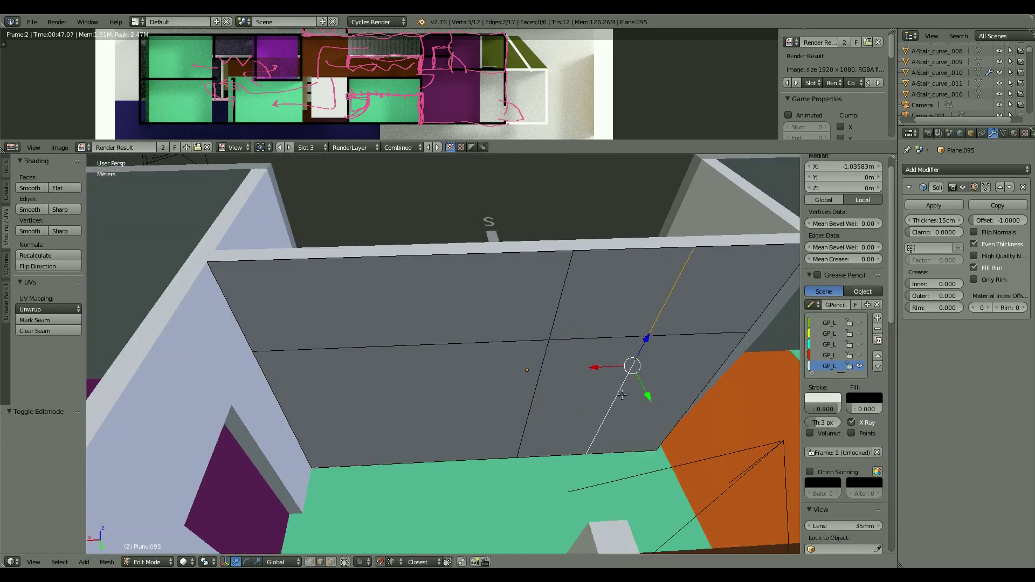
key("g")
key("x")
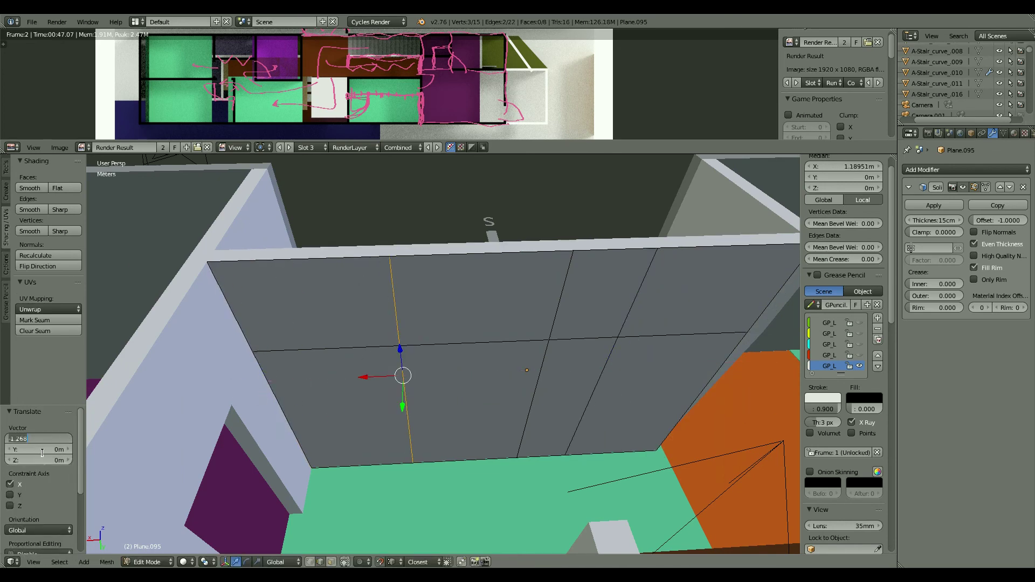
Dissolve the middle section's faces and edges into a single wall face.
left_click(507, 410)
key("x")
left_click(517, 496)
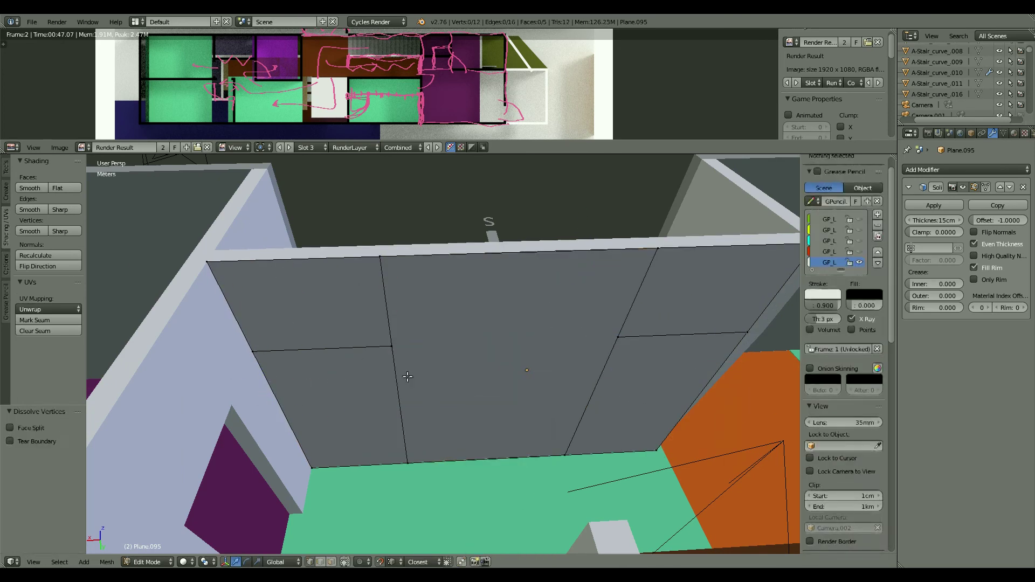
key("x")
key("Escape")
key("x")
key("Escape")
key("x")
left_click(514, 462)
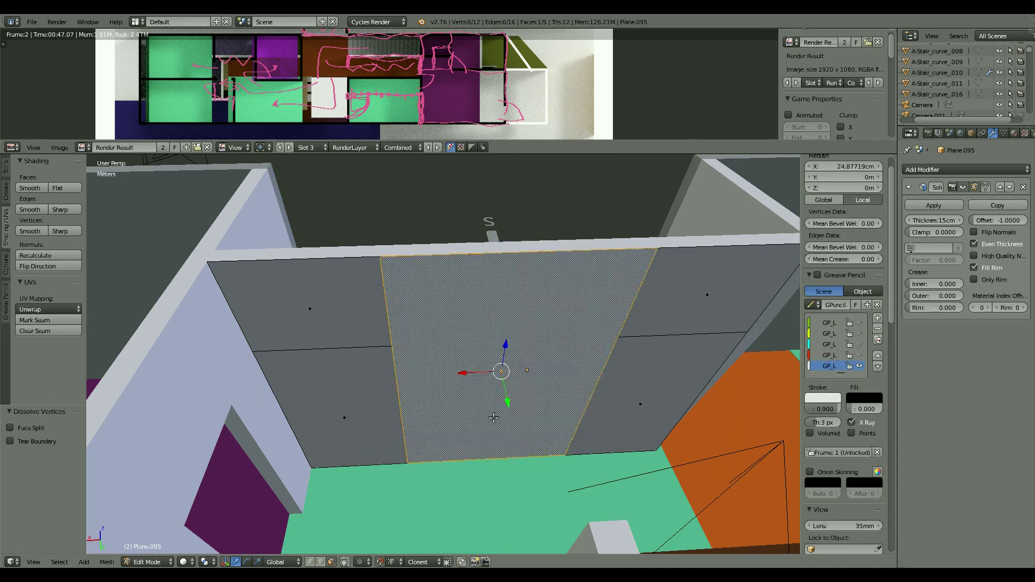
Separate the merged face as its own panel and set Solidify thickness to 7cm.
key("Tab")
key("Tab")
double_click(934, 220)
key("Return")
key("a")
key("KP_7")
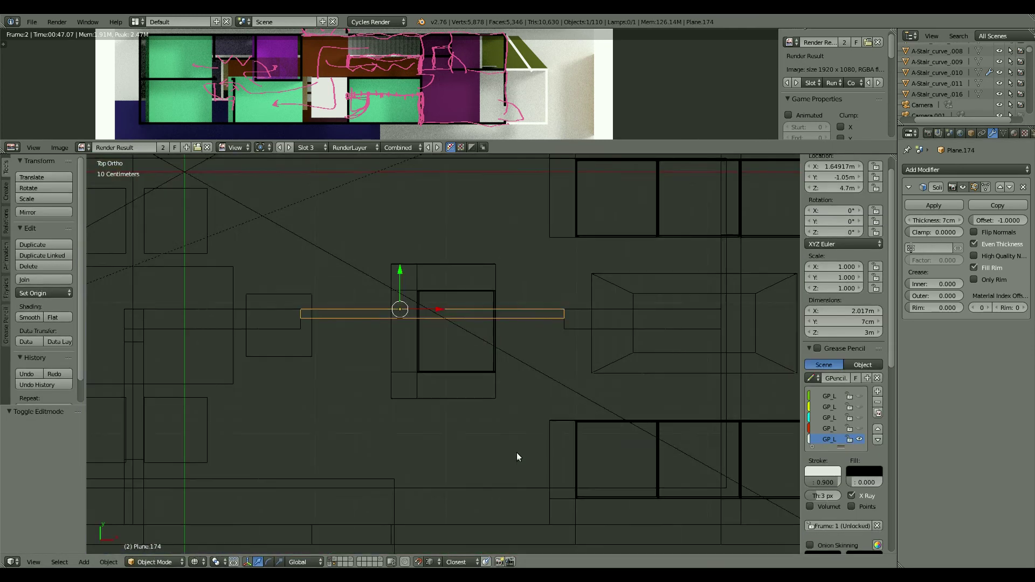
Subdivide the Plane.174 panel's edges using the mesh tools in perspective view.
scroll(516, 452, "up", 3)
middle_click_drag(658, 231, 7, 231)
left_click(5, 167)
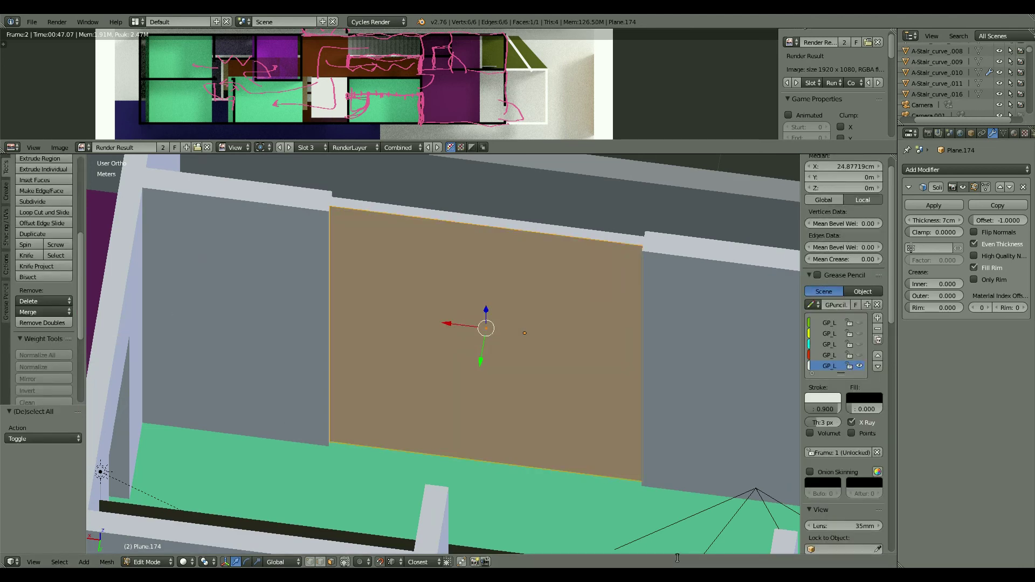
key("KP_5")
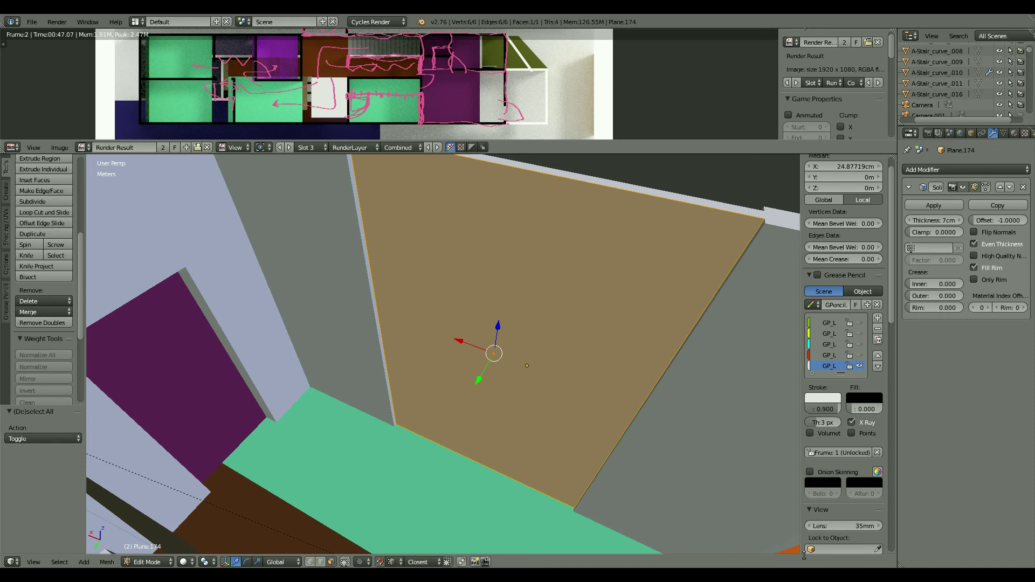
scroll(431, 248, "down", 3)
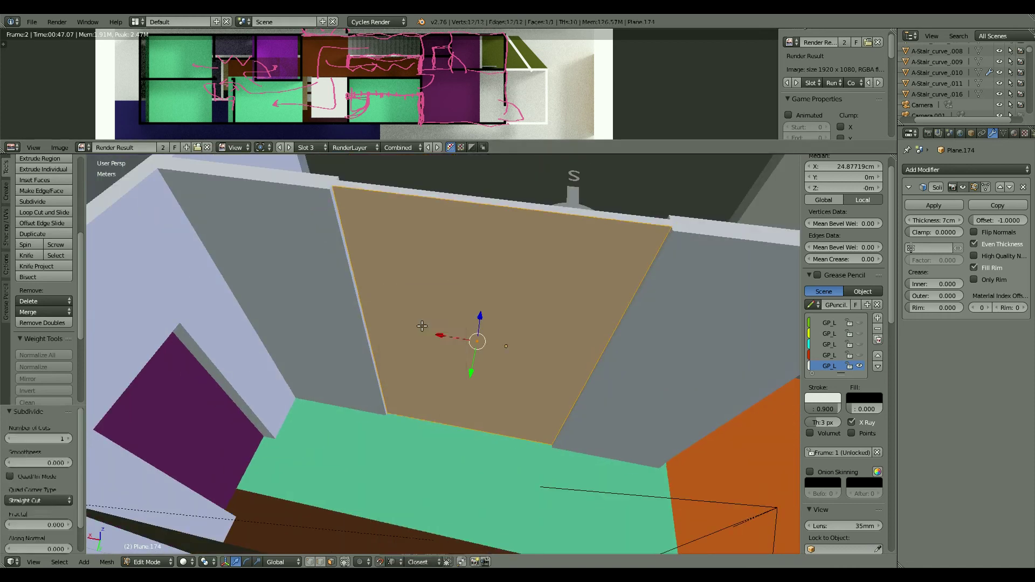
key("z")
key("z")
middle_click_drag(431, 249, 604, 459)
key("Tab")
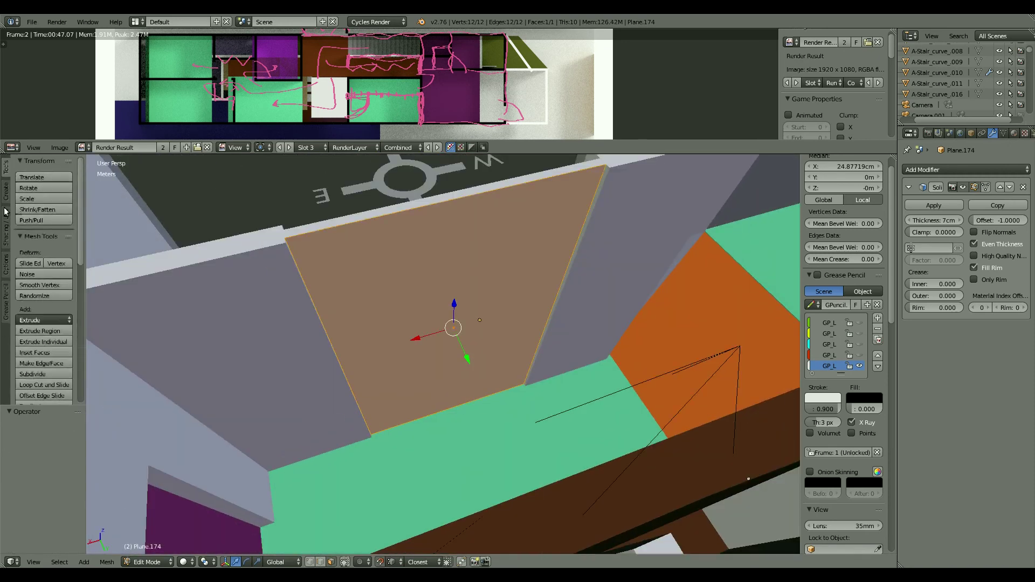
Set the panel's origin, then select a neighbouring wall piece and centre the view.
left_click(43, 256)
key("Tab")
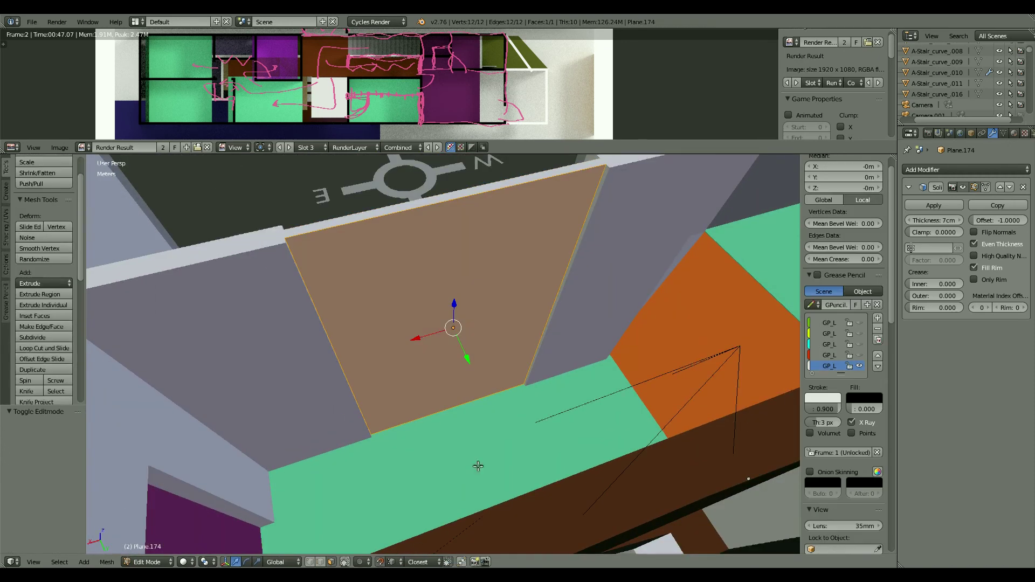
key("z")
left_click(107, 562)
key("Tab")
key("z")
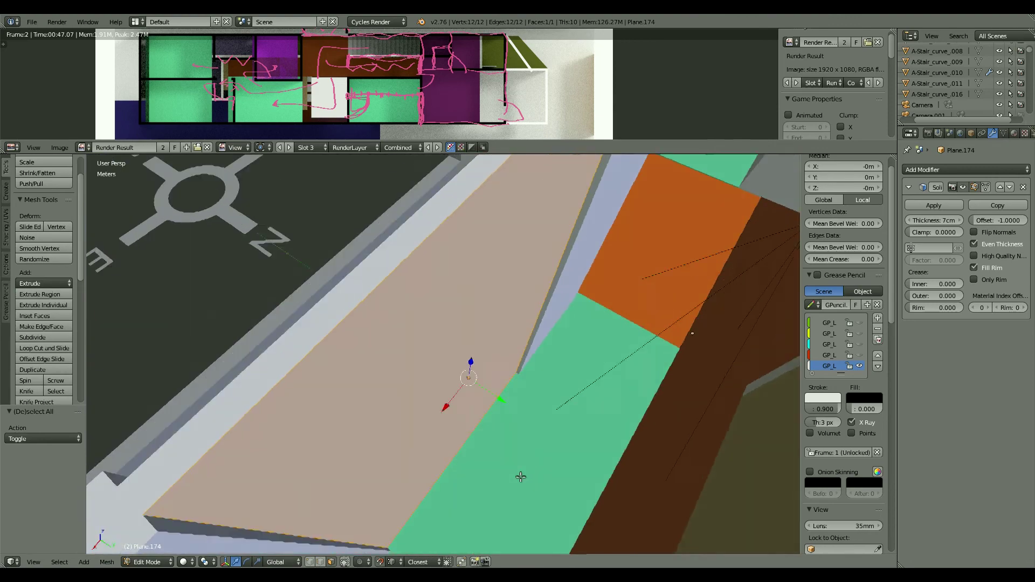
middle_click_drag(431, 323, 519, 313)
right_click(519, 318)
key("KP_Decimal")
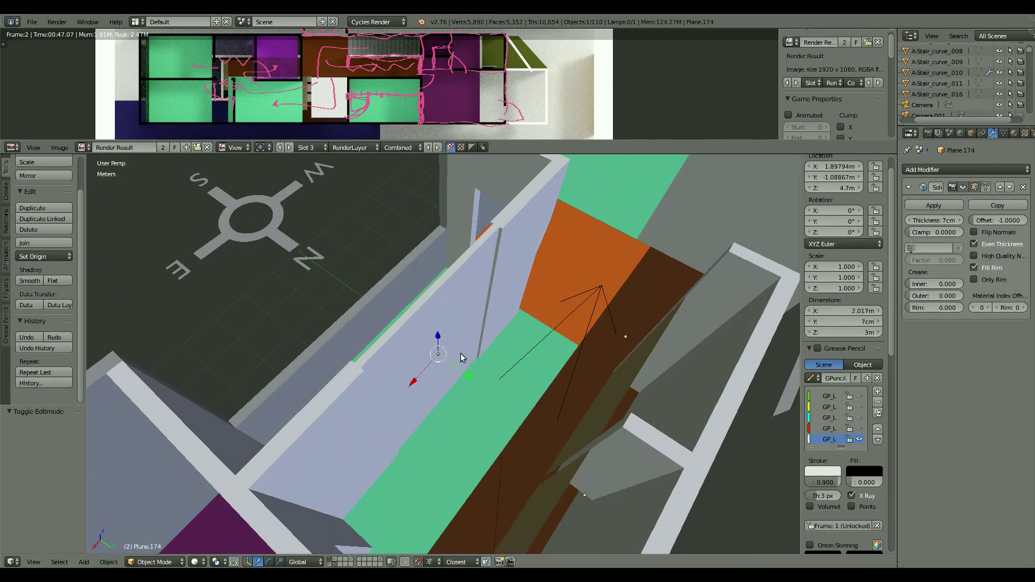
Add a new 2 m plane for the window and rotate it 90° upright.
key("shift+a")
left_click(477, 445)
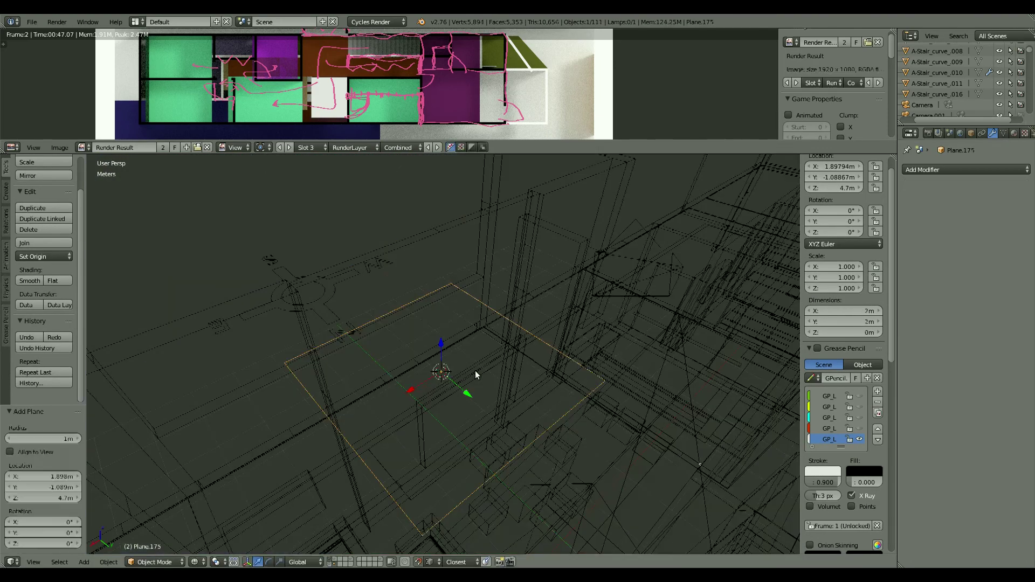
middle_click_drag(475, 371, 485, 406)
key("r")
left_click(485, 453)
key("Tab")
mouse_move(485, 453)
middle_mouse_down()
mouse_move(411, 325)
mouse_move(502, 351)
middle_mouse_up()
Subdivide the whole plane with 3 cuts into a 4×4 grid.
key("a")
key("w")
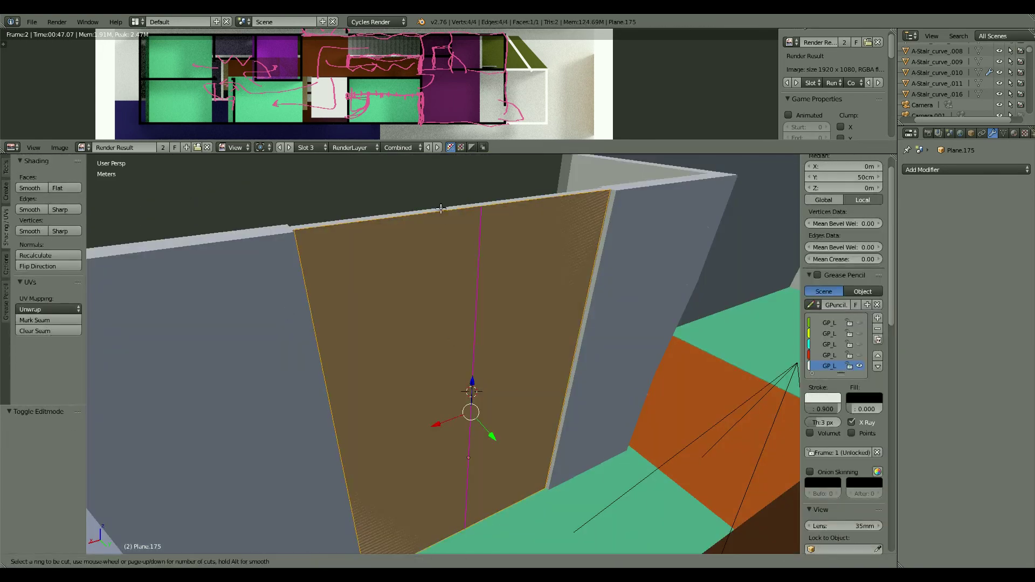
left_click(572, 312)
left_click(69, 439)
left_click(69, 439)
middle_click_drag(378, 351, 293, 378)
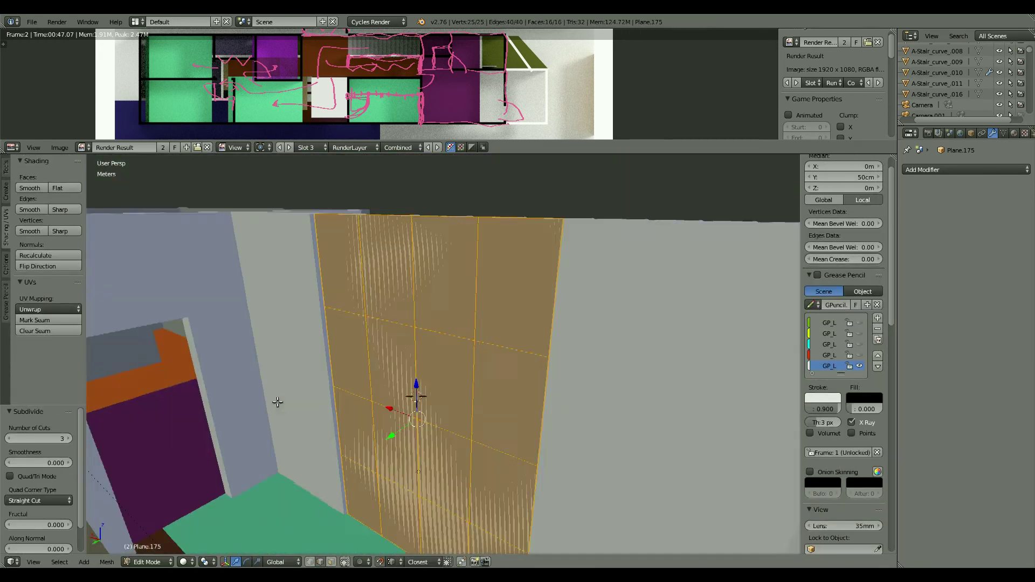
Inset the top-left grid face, then select the bottom-row faces for insetting.
key("i")
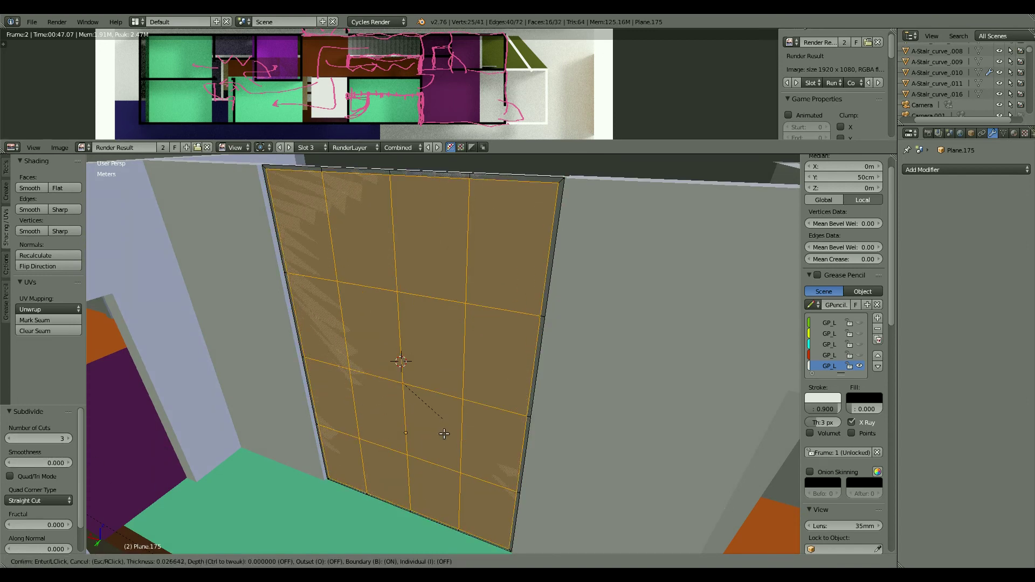
key("Escape")
key("a")
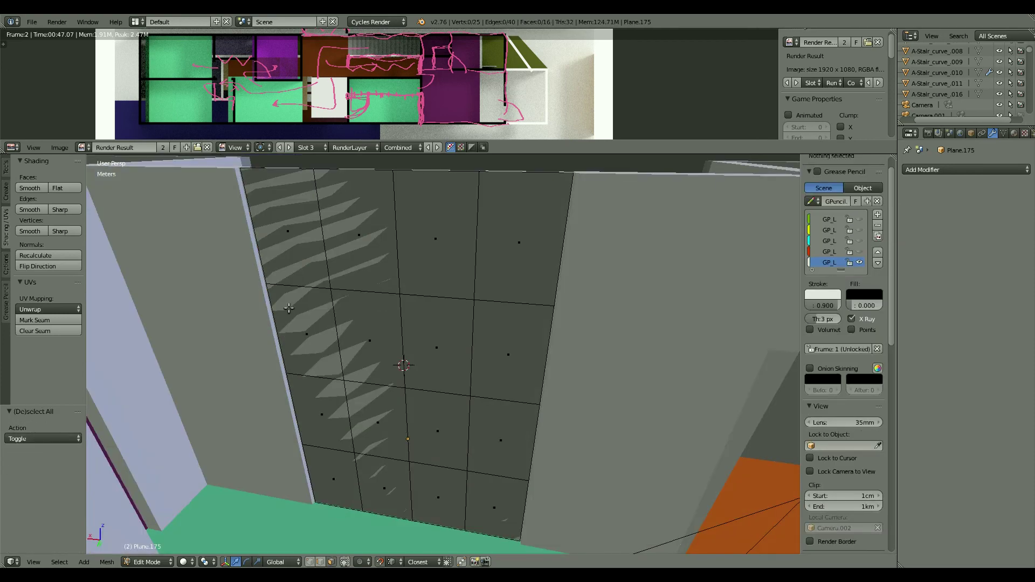
scroll(483, 367, "up", 3)
right_click(321, 290)
key("i")
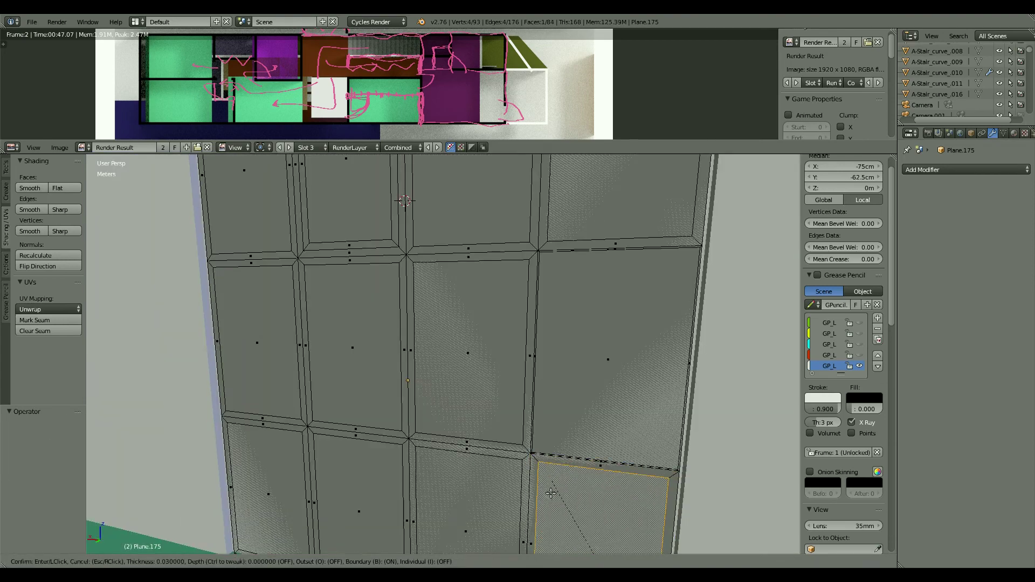
right_click(560, 507)
right_click(608, 358)
right_click(265, 462)
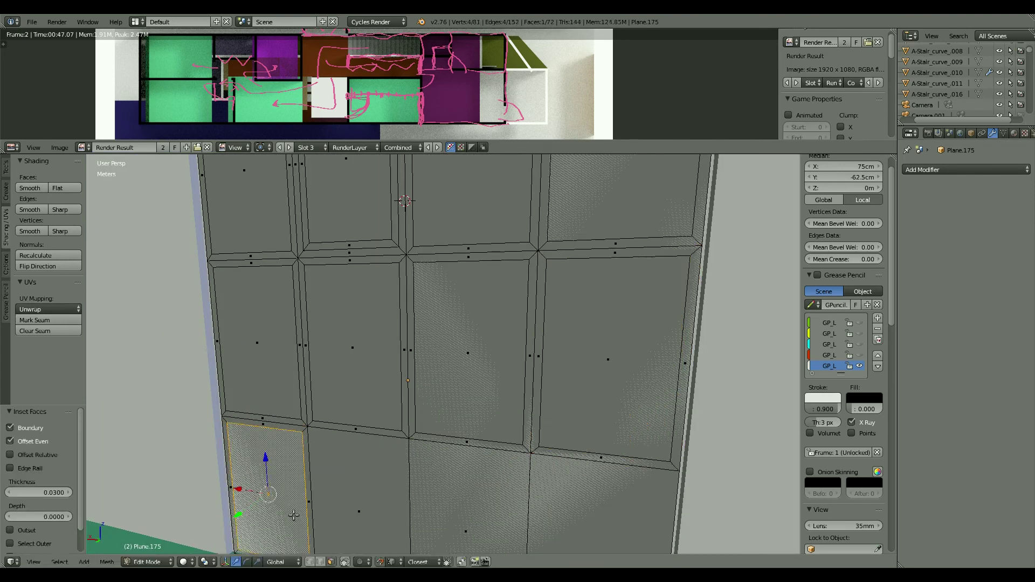
right_click(464, 526)
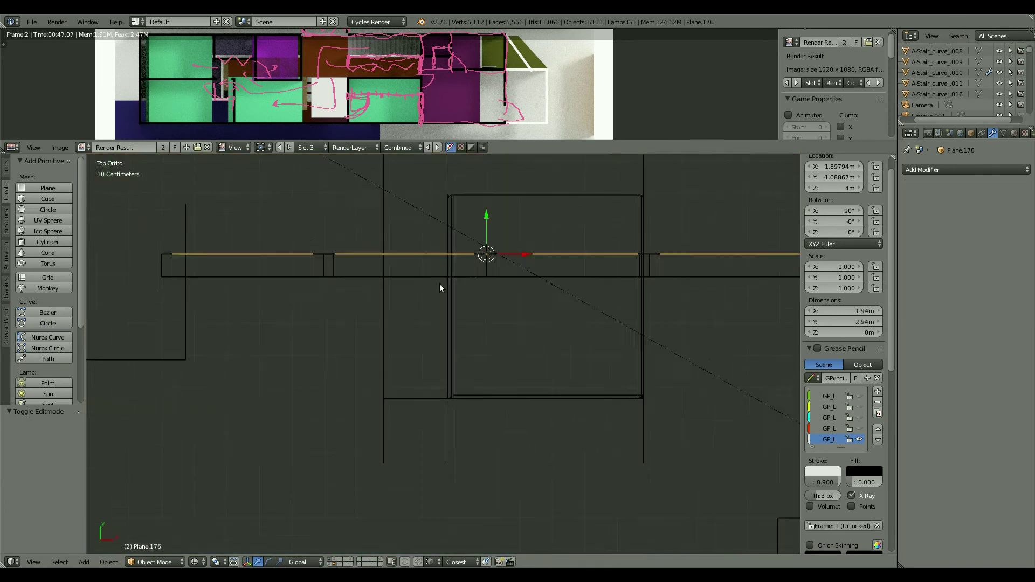
Confirm the 2 cm Solidify thickness on the pane and view the plan from above.
key("Return")
middle_click_drag(675, 295, 542, 406)
key("KP_7")
scroll(483, 341, "down", 2)
scroll(277, 358, "up", 3)
Select the glass pane and assign it the existing GLASS material.
right_click(277, 358)
key("Tab")
key("a")
key("Tab")
right_click(492, 273)
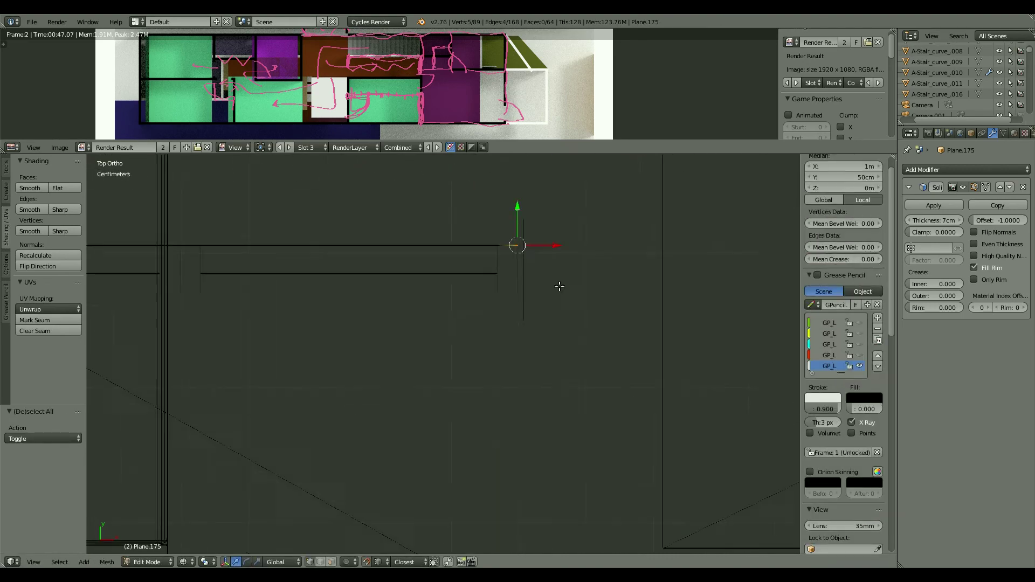
scroll(559, 302, "up", 4)
mouse_move(558, 302)
middle_mouse_down()
mouse_move(532, 254)
mouse_move(701, 226)
middle_mouse_up()
left_click(1014, 133)
left_click(911, 204)
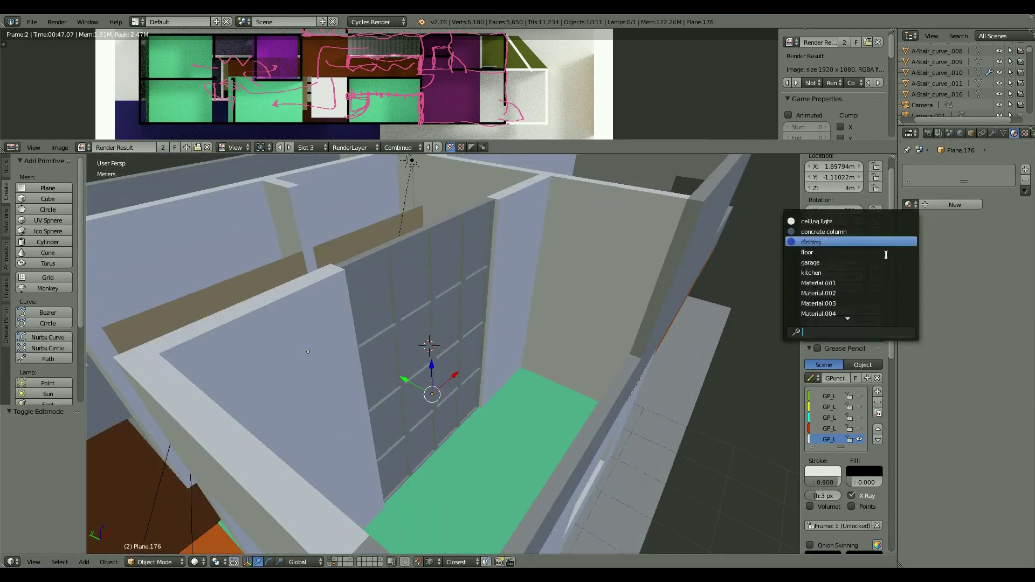
left_click(830, 227)
Make the glass light blue, set its surface shader, and set its viewport colour.
mouse_move(593, 324)
middle_mouse_down()
mouse_move(538, 341)
mouse_move(620, 350)
middle_mouse_up()
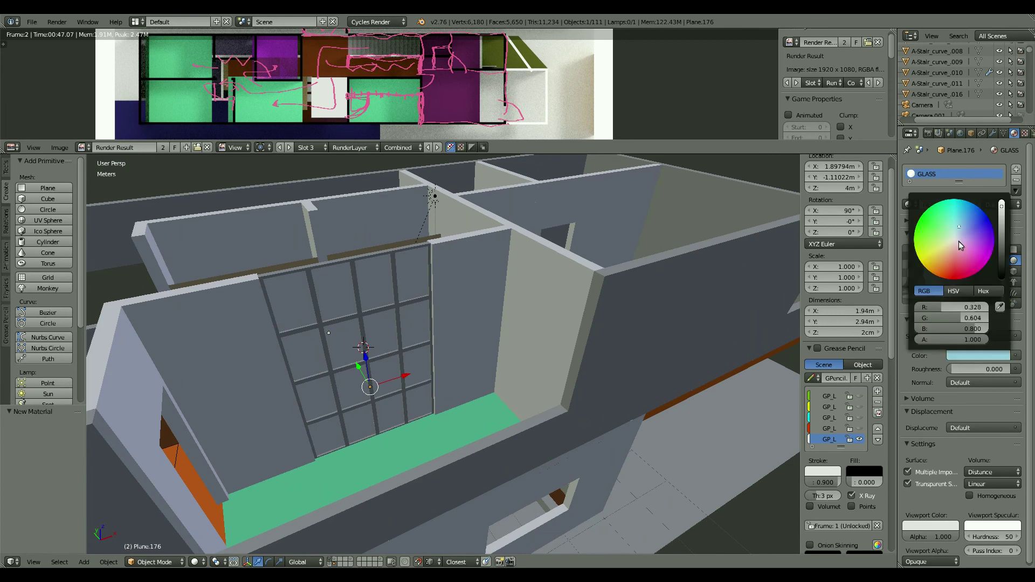
left_click(959, 241)
left_click(968, 336)
left_click(924, 136)
left_click(960, 303)
scroll(935, 200, "up", 4, "ctrl")
scroll(936, 199, "down", 4, "ctrl")
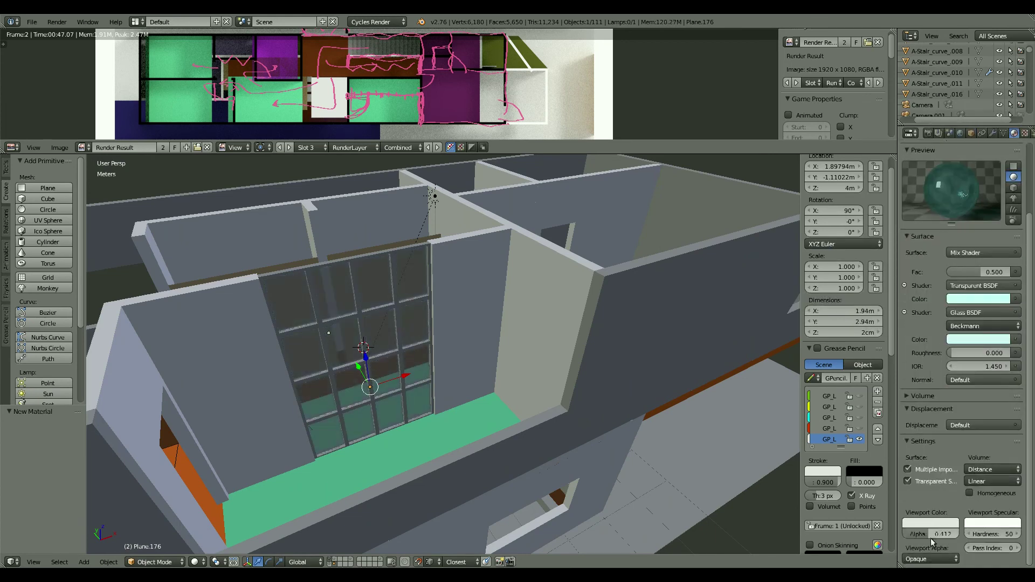
left_click(931, 523)
left_click(900, 435)
scroll(541, 331, "up", 5)
Add a Bevel modifier to the window frame with a 4 mm width.
right_click(541, 331)
left_click(992, 132)
left_click(965, 170)
left_click(809, 206)
middle_click_drag(701, 322, 934, 385)
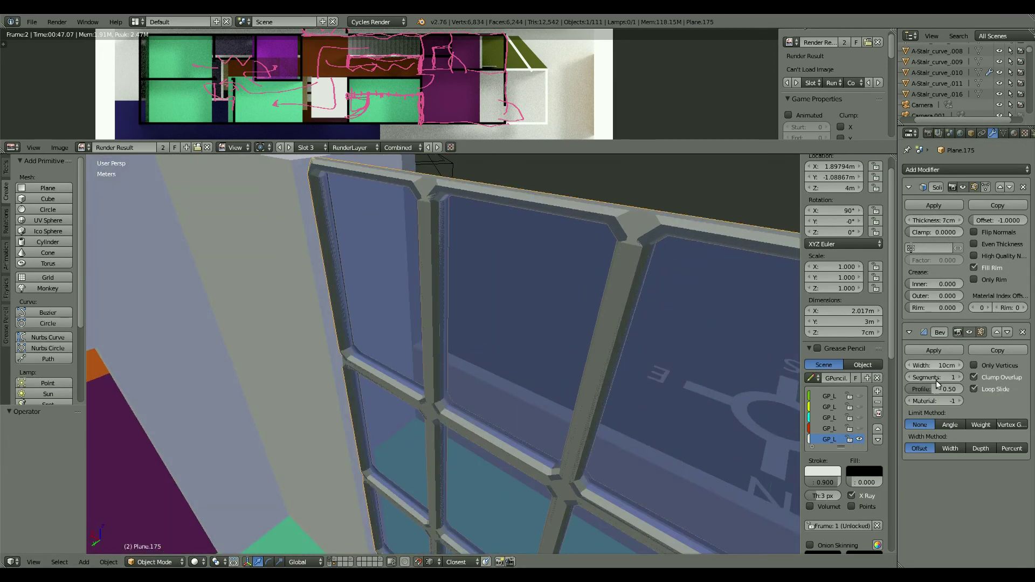
left_click_drag(934, 365, 688, 327)
scroll(687, 328, "down", 8)
Preview rendered shading and give the frame a new Mix Shader material.
key("shift+z")
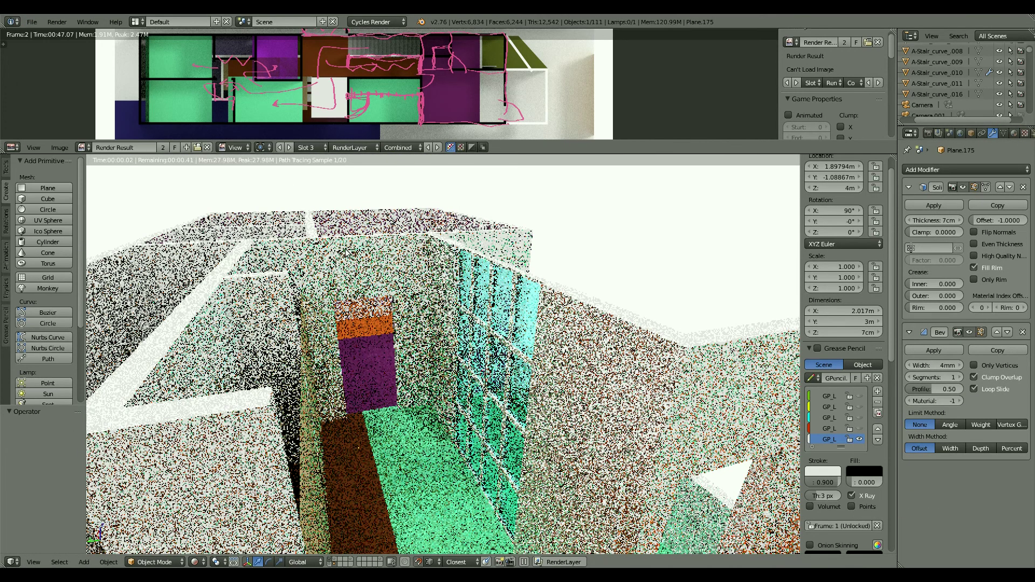
left_click(1013, 133)
left_click(948, 174)
left_click(981, 335)
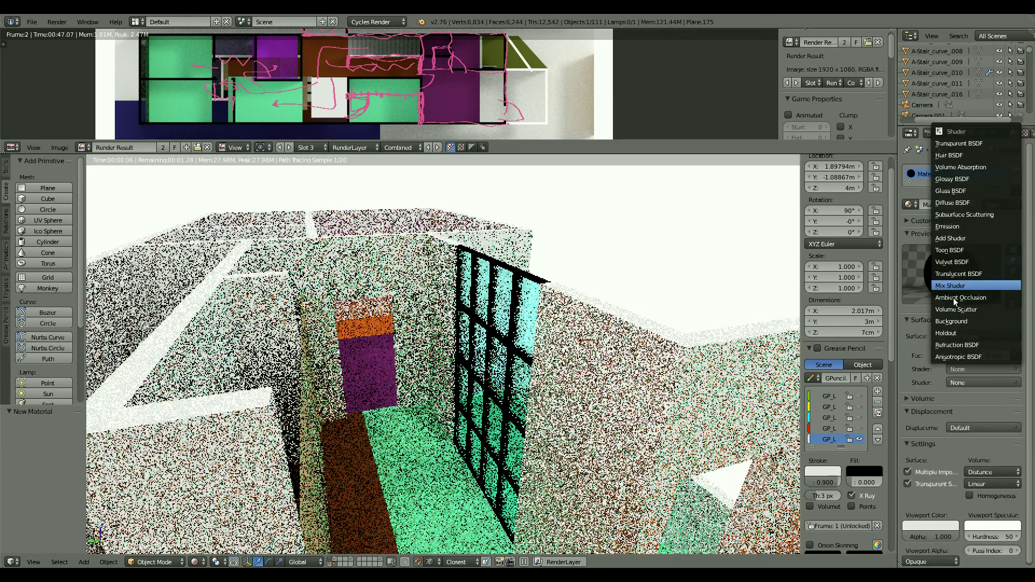
left_click(953, 291)
left_click(978, 396)
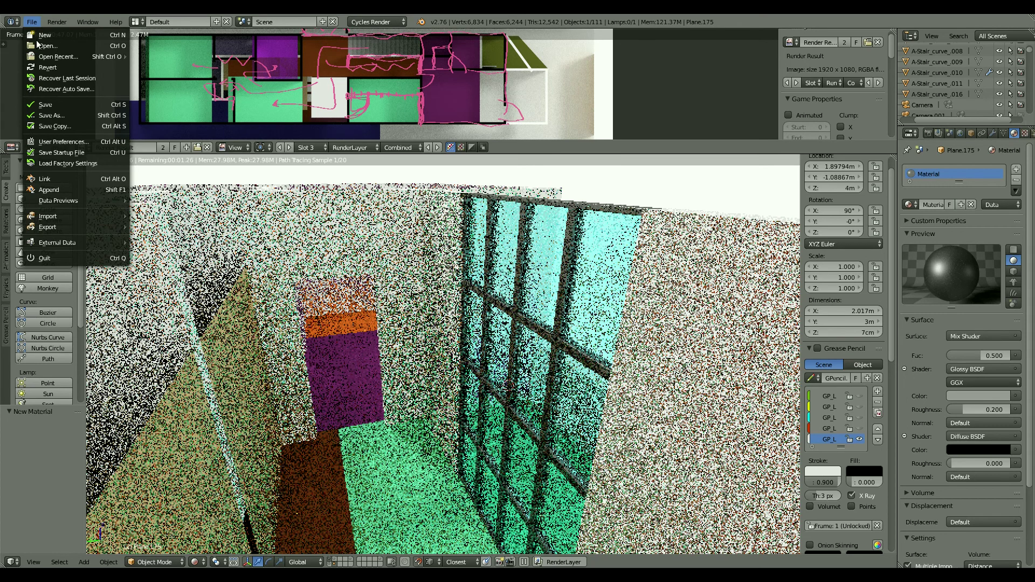
Review the pink annotations on the floor-plan render, extending one along the top orange room.
key("Escape")
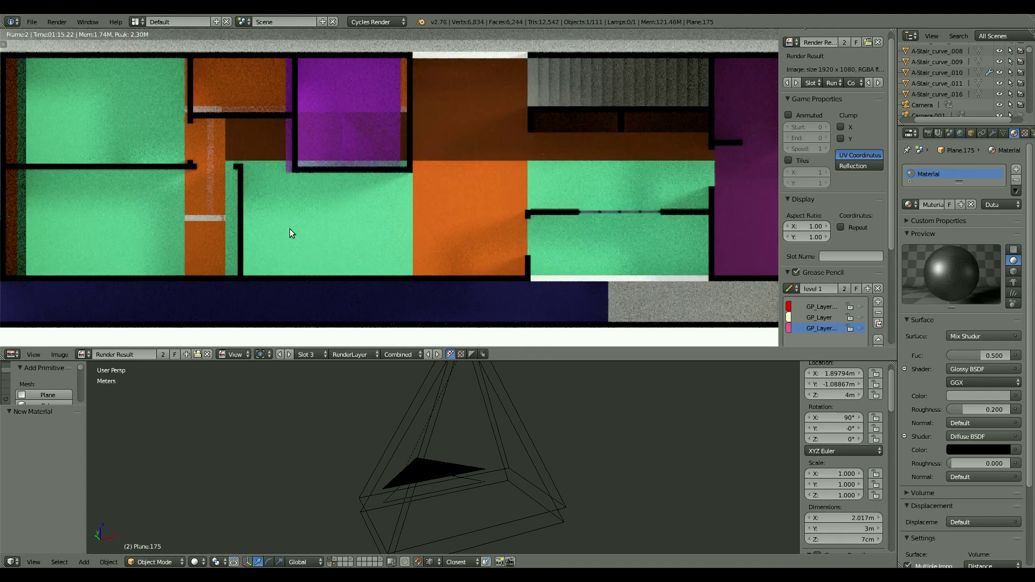
scroll(324, 172, "up", 2)
left_click_drag(351, 137, 356, 134)
scroll(369, 273, "down", 1)
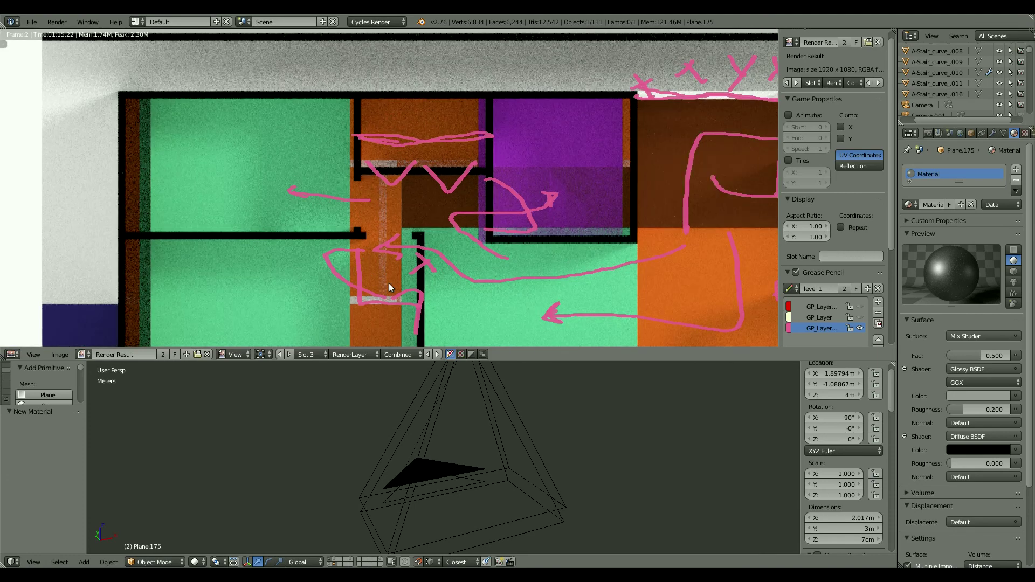
scroll(360, 315, "right", 3)
scroll(312, 270, "down", 2)
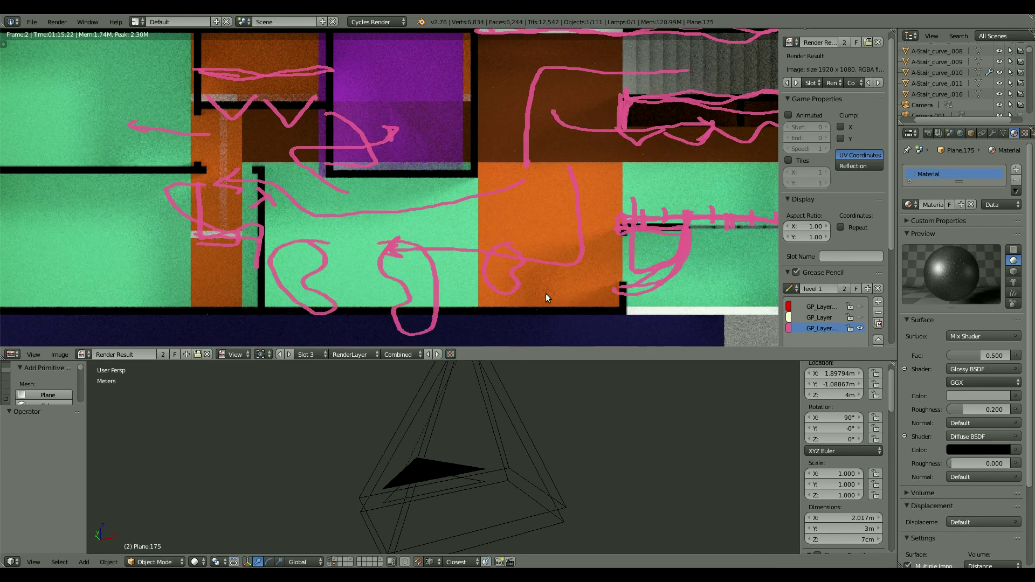
scroll(512, 243, "right", 2)
scroll(476, 199, "down", 1)
scroll(350, 211, "up", 1)
scroll(351, 212, "down", 1)
scroll(490, 221, "up", 1)
scroll(458, 178, "left", 5)
Enlarge the 3D Viewport area and switch the house to rendered shading.
scroll(421, 135, "up", 1)
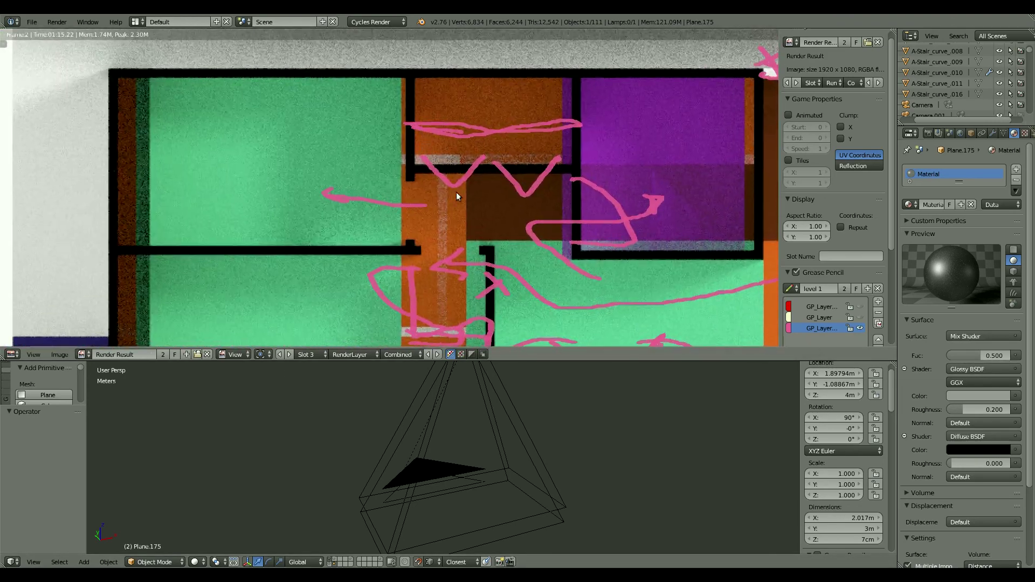
scroll(431, 161, "right", 2)
scroll(431, 162, "down", 3)
scroll(513, 243, "right", 3)
left_click_drag(583, 360, 576, 110)
key("shift+z")
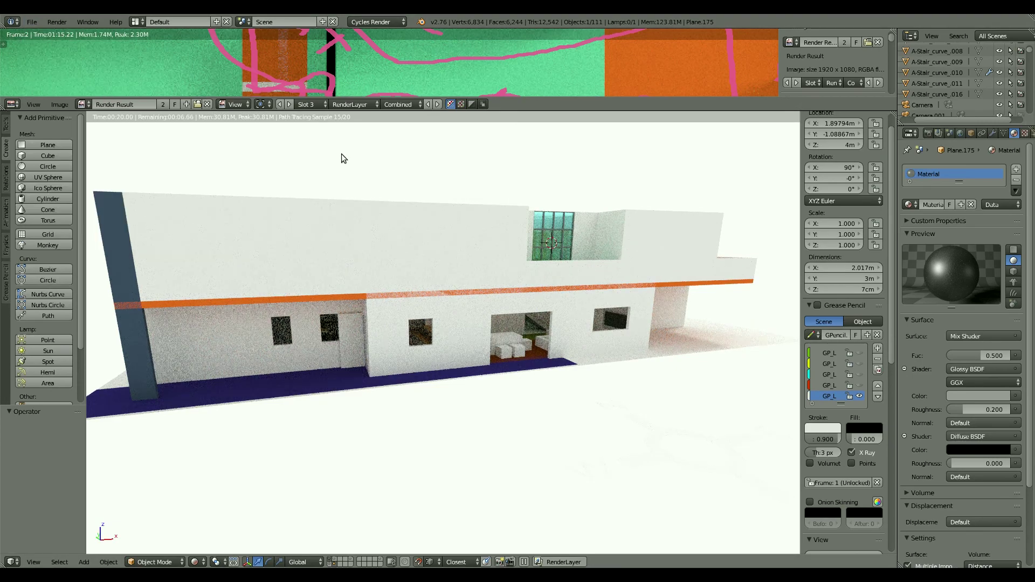
Move the ground-floor wall face -1.2 m along Y.
middle_click_drag(341, 153, 431, 270)
key("shift+z")
key("Tab")
mouse_move(485, 324)
middle_mouse_down()
mouse_move(584, 429)
mouse_move(401, 339)
middle_mouse_up()
scroll(485, 378, "down", 3)
key("Tab")
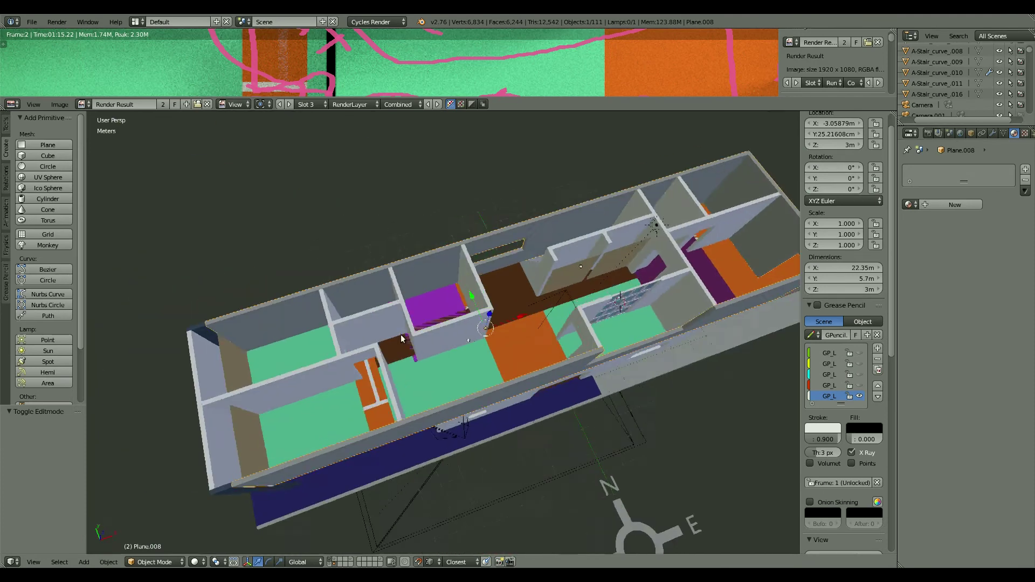
scroll(401, 338, "up", 5)
key("Tab")
key("g")
key("y")
left_click(38, 449)
type("-12")
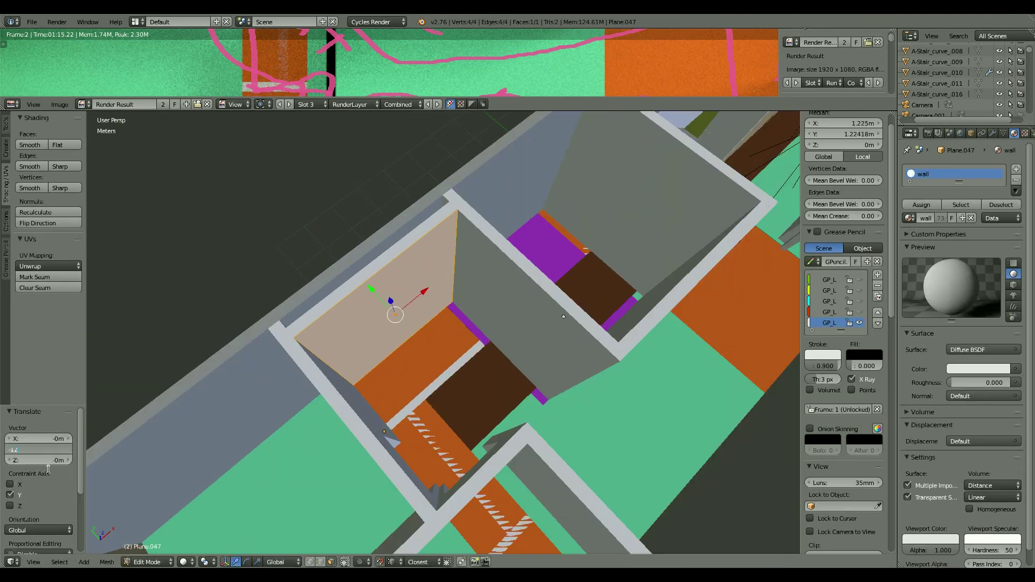
middle_click_drag(365, 298, 410, 270)
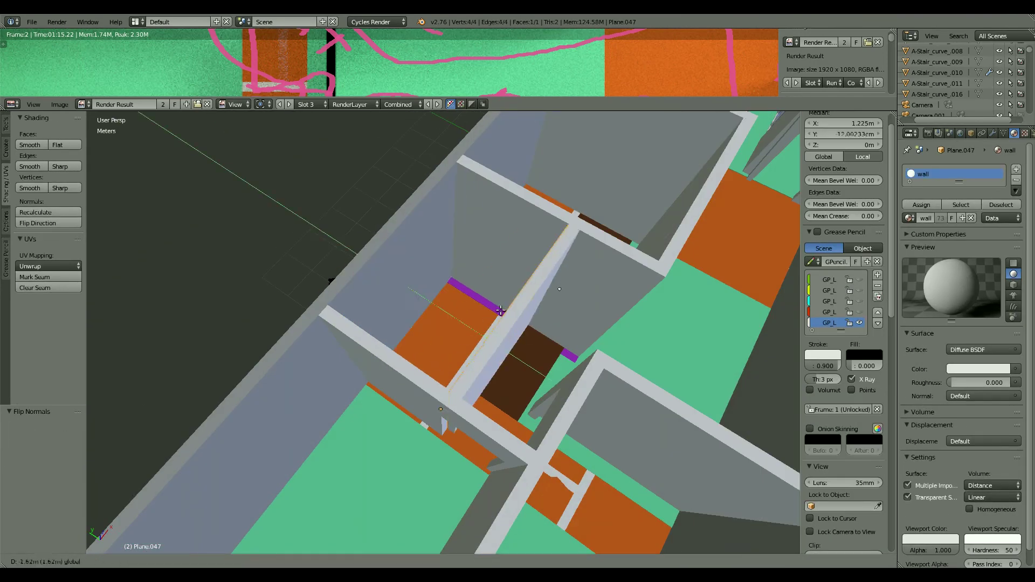
left_click(37, 449)
key("Tab")
Delete vertices from the wall beside the orange stairs.
scroll(431, 323, "down", 3)
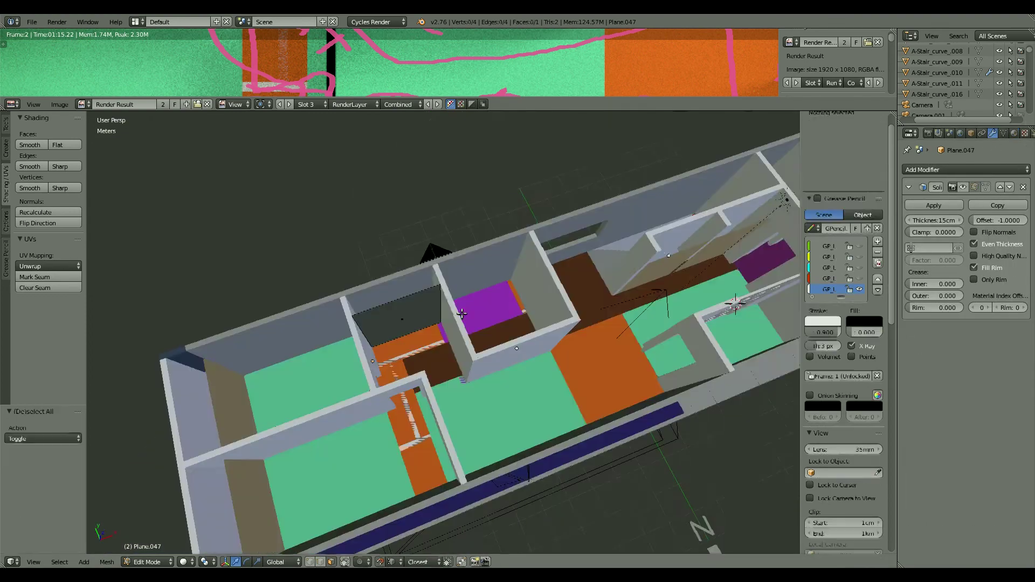
middle_click_drag(431, 324, 486, 285)
scroll(487, 286, "up", 2)
left_click(487, 282)
key("a")
scroll(472, 283, "up", 3)
mouse_move(500, 341)
middle_mouse_down()
mouse_move(484, 419)
mouse_move(480, 390)
middle_mouse_up()
scroll(479, 390, "down", 3)
scroll(561, 369, "up", 4)
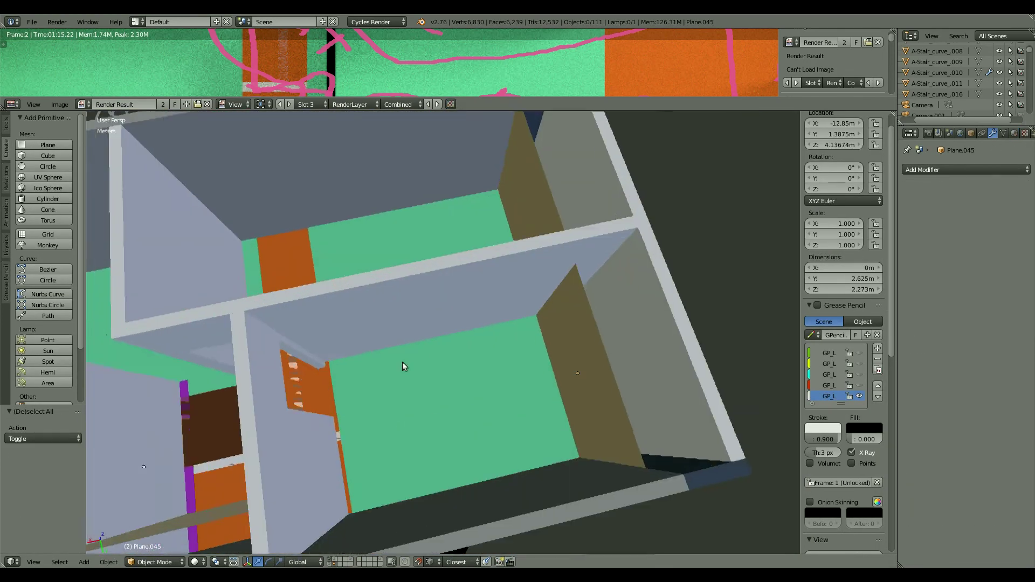
middle_click_drag(402, 361, 425, 369)
scroll(487, 386, "up", 2)
scroll(470, 366, "down", 3)
middle_click_drag(491, 360, 485, 411)
right_click(484, 363)
key("Tab")
scroll(522, 372, "up", 5)
scroll(522, 372, "down", 3)
key("x")
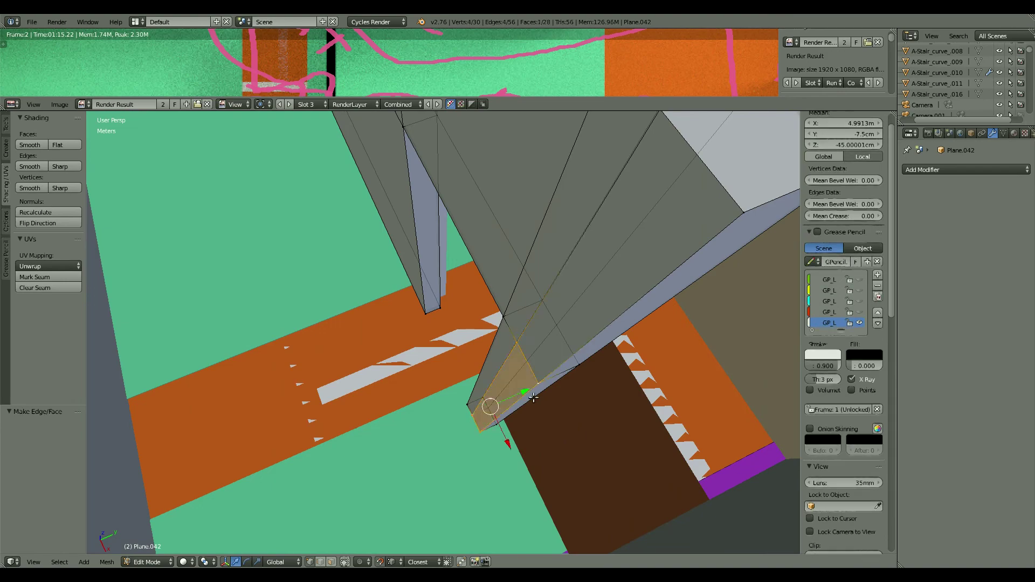
key("Tab")
Shift the short wall piece's vertices along Y, then move the piece 1.25 m along X.
key("z")
right_click(497, 324)
scroll(497, 325, "down", 3)
key("Tab")
key("z")
key("g")
key("y")
left_click(298, 374)
mouse_move(297, 375)
middle_mouse_down()
mouse_move(377, 323)
mouse_move(517, 339)
middle_mouse_up()
key("Tab")
key("g")
key("x")
left_click(503, 305)
Brush-select and reposition the end vertices of the wall beside the stairs.
scroll(474, 304, "down", 3)
scroll(458, 320, "down", 3)
mouse_move(458, 320)
middle_mouse_down()
mouse_move(558, 330)
mouse_move(387, 304)
middle_mouse_up()
scroll(559, 334, "up", 5)
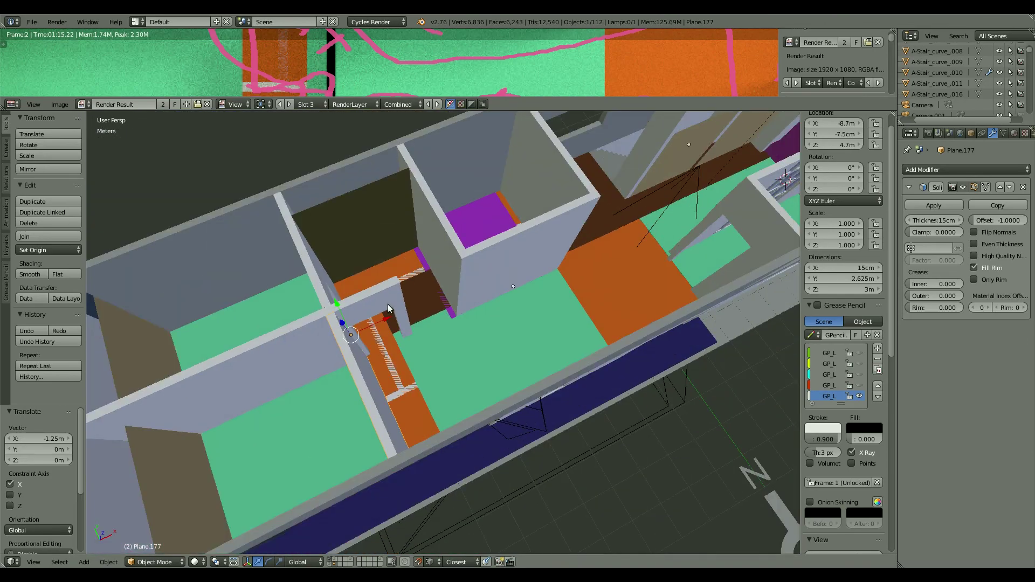
right_click(387, 304)
key("Tab")
key("z")
key("c")
left_click_drag(453, 328, 356, 323)
key("z")
scroll(378, 334, "up", 4)
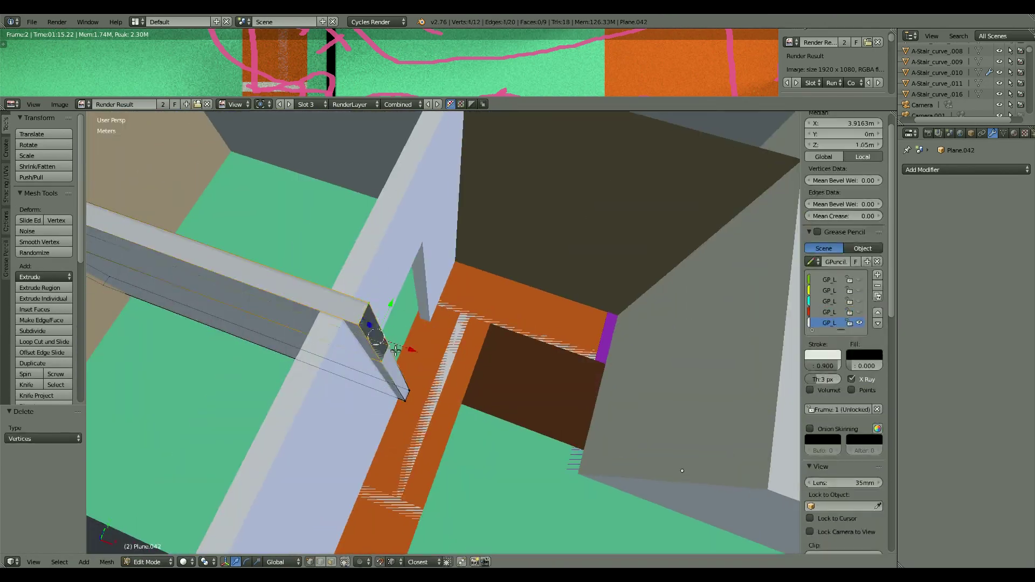
key("g")
left_click(379, 337)
key("Tab")
scroll(465, 350, "down", 3)
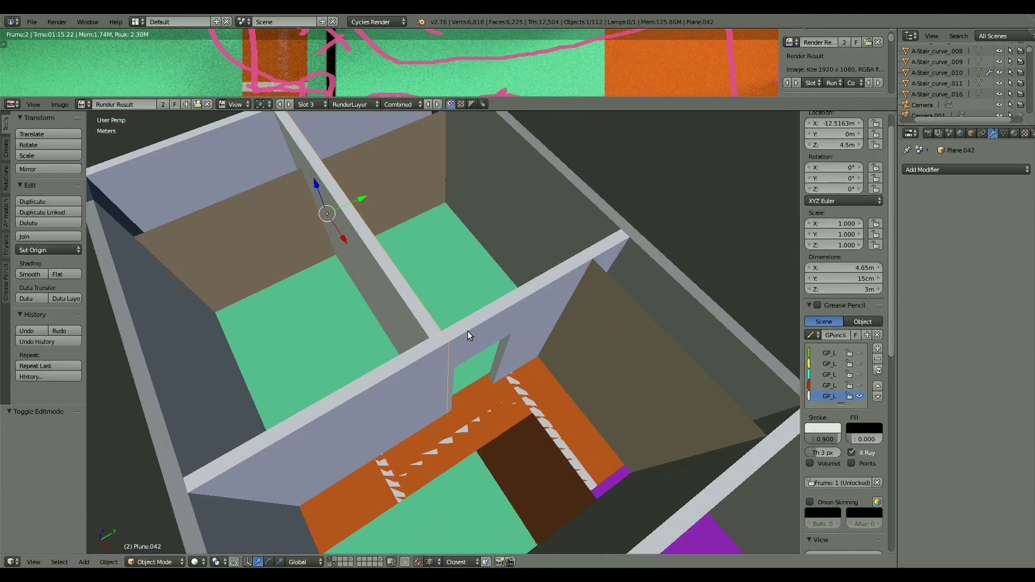
Move the short wall piece's vertices along Y again and delete one object.
right_click(416, 376)
key("Tab")
key("g")
key("y")
left_click(453, 360)
middle_click_drag(453, 360, 442, 430)
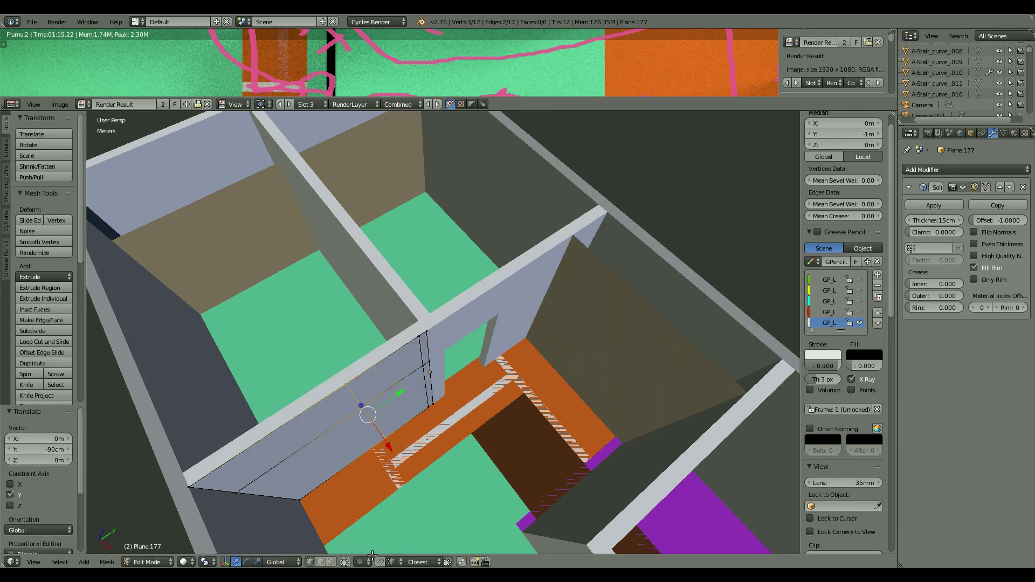
key("Tab")
key("Delete")
scroll(386, 416, "up", 3)
scroll(386, 416, "down", 6)
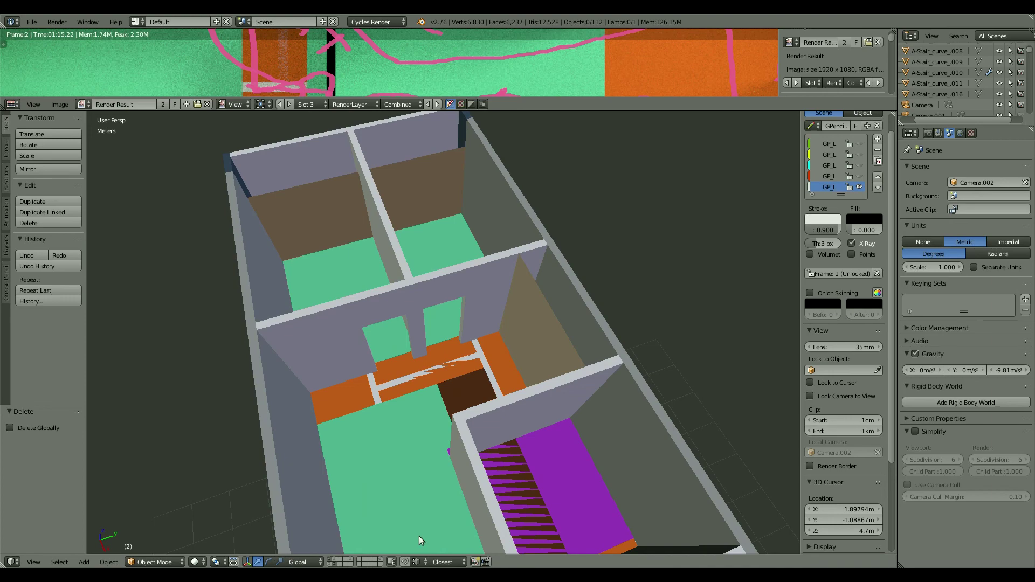
mouse_move(419, 536)
middle_mouse_down()
mouse_move(474, 464)
mouse_move(486, 483)
middle_mouse_up()
Delete the leftover piece near the corridor.
right_click(455, 473)
key("Delete")
scroll(455, 473, "up", 3)
Delete the selected vertices of the brown corridor floor.
right_click(439, 475)
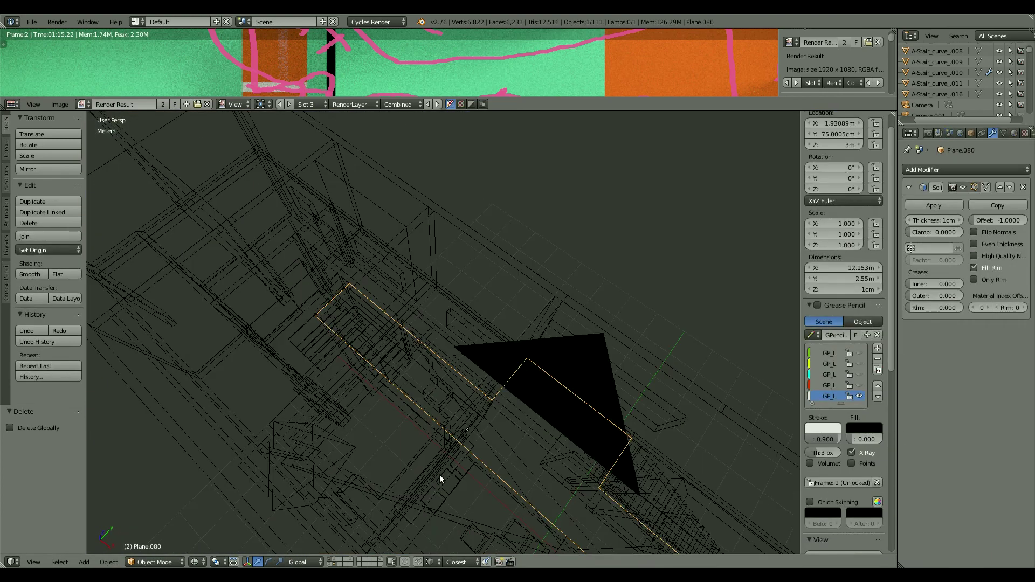
key("Tab")
scroll(462, 406, "up", 3)
scroll(462, 406, "down", 3)
key("x")
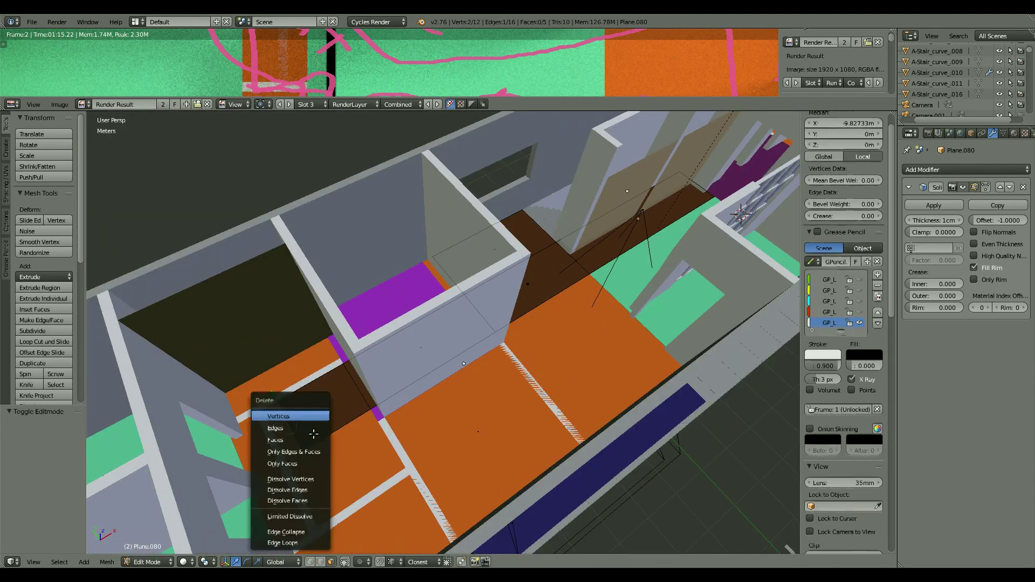
left_click(277, 416)
middle_click_drag(277, 416, 430, 356)
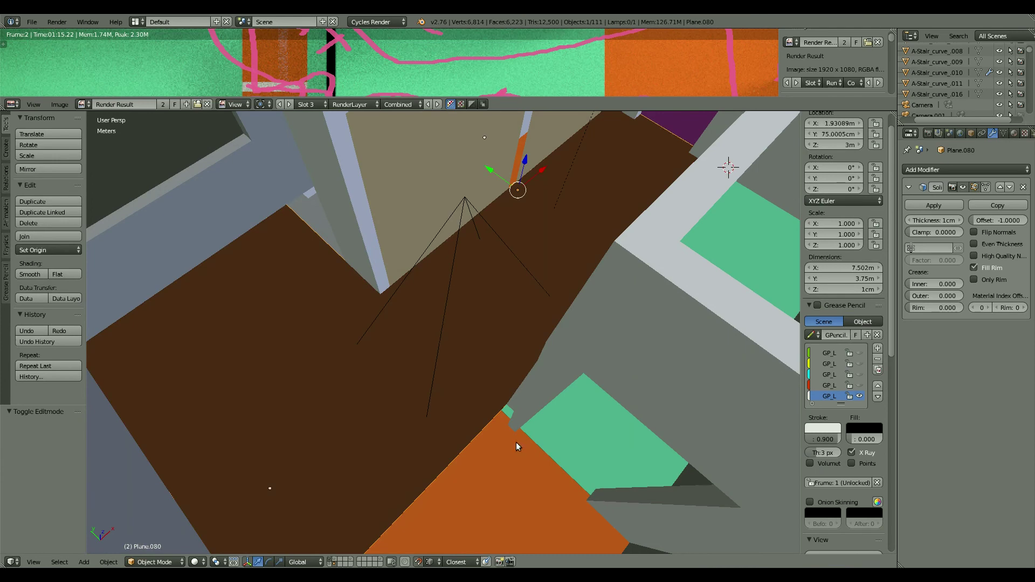
key("Tab")
scroll(507, 401, "down", 5)
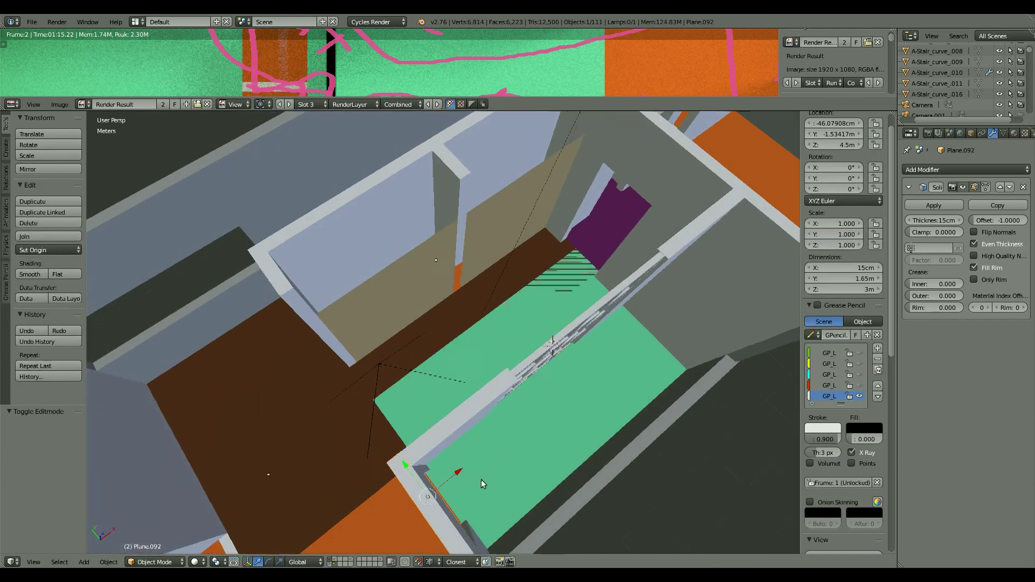
Cut across the brown corridor floor and shift its edge about 30 cm along X.
key("z")
right_click(529, 442, "alt")
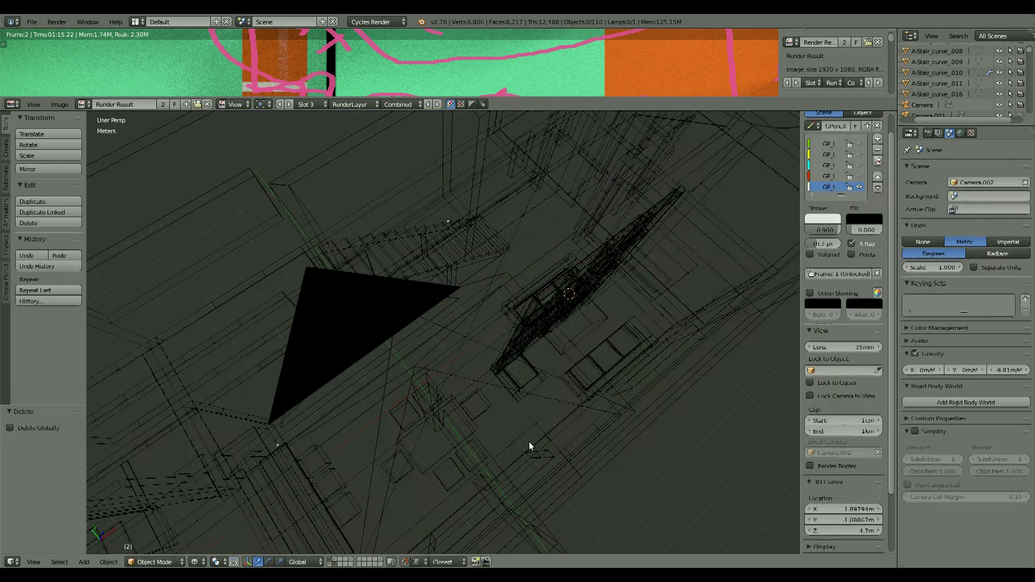
left_click(512, 429)
key("z")
key("Tab")
scroll(477, 375, "down", 3)
scroll(478, 376, "up", 3)
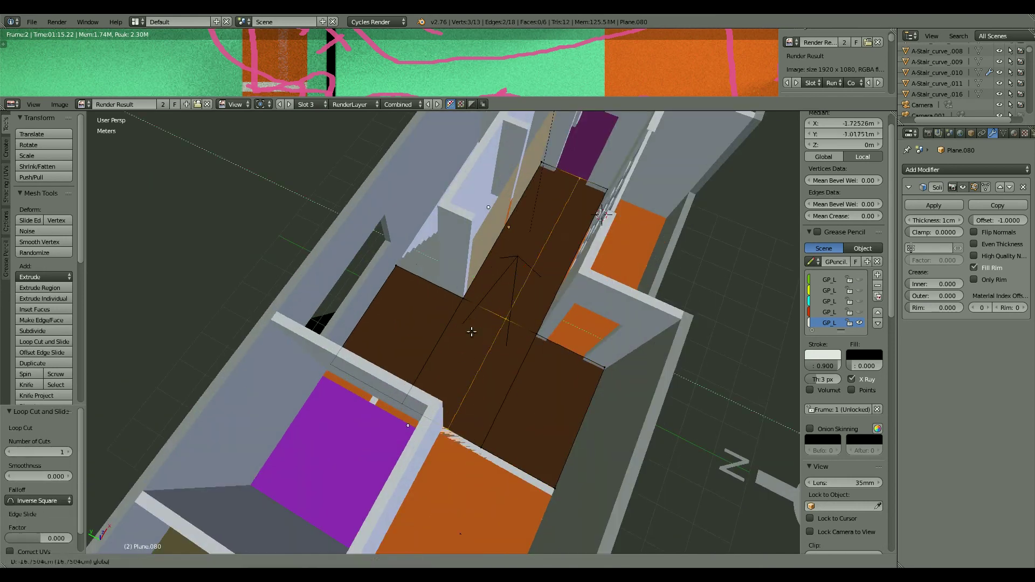
key("g")
key("y")
left_click(431, 409)
key("g")
key("x")
left_click(394, 471)
mouse_move(416, 451)
middle_mouse_down()
mouse_move(487, 421)
mouse_move(423, 424)
mouse_move(458, 469)
mouse_move(374, 462)
mouse_move(447, 504)
mouse_move(351, 441)
mouse_move(678, 322)
mouse_move(560, 377)
middle_mouse_up()
key("Tab")
scroll(435, 440, "up", 2)
right_click(561, 377)
left_click(48, 250)
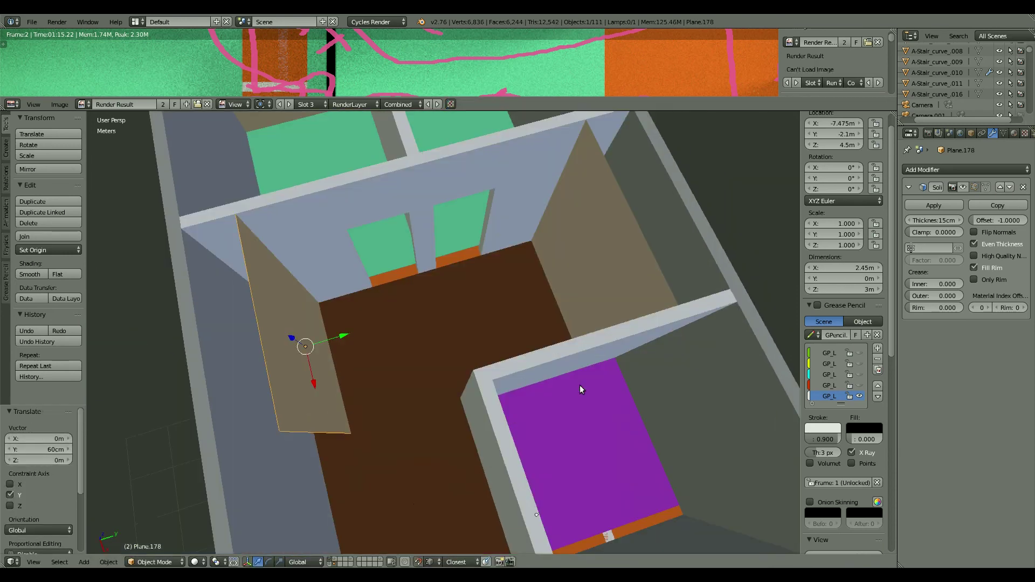
Set the wall plane's origin to its geometry and walk through to check.
middle_click_drag(580, 384, 555, 322)
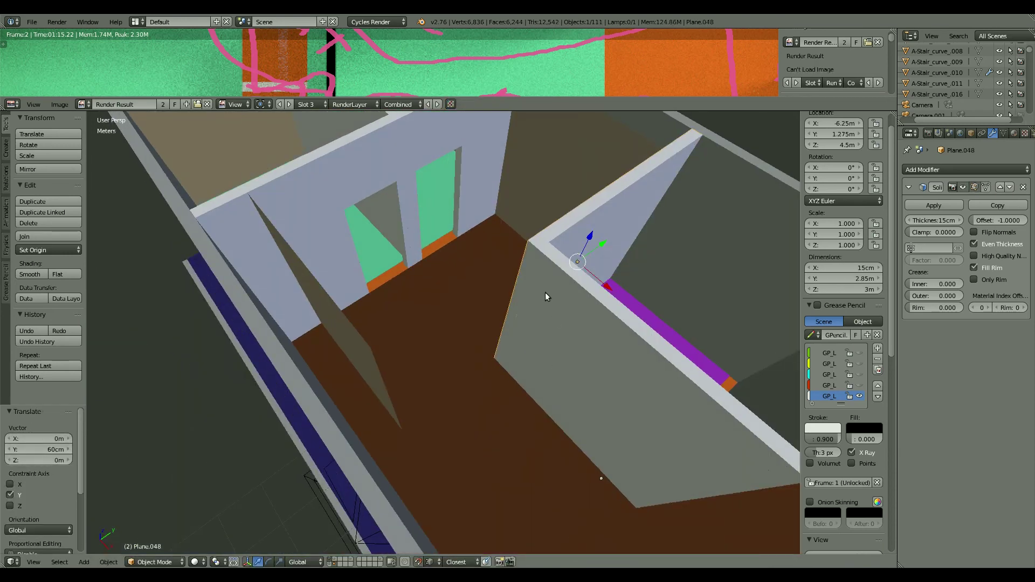
key("Tab")
key("Tab")
middle_click_drag(449, 377, 509, 405)
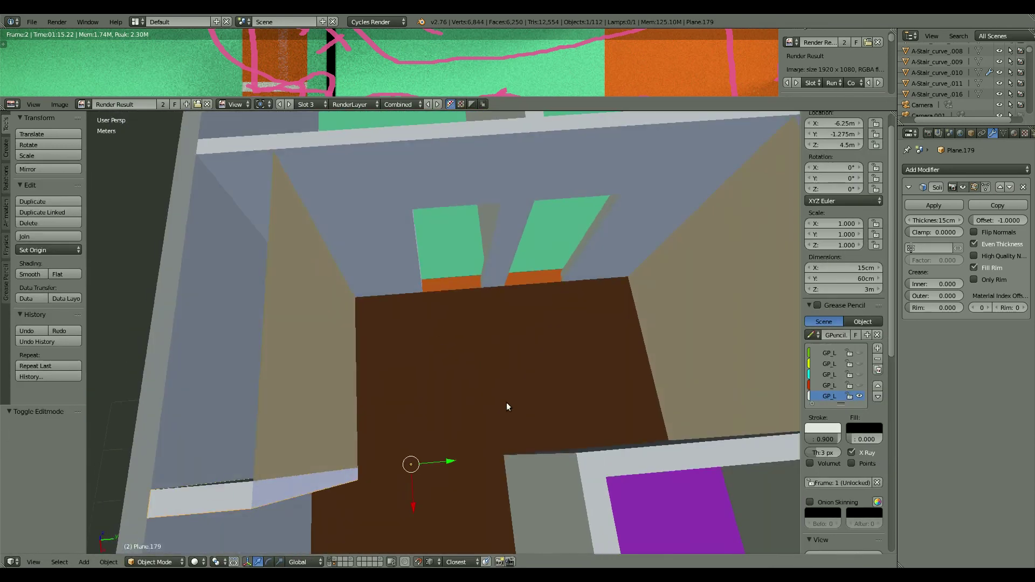
scroll(513, 422, "up", 2)
left_click(48, 249)
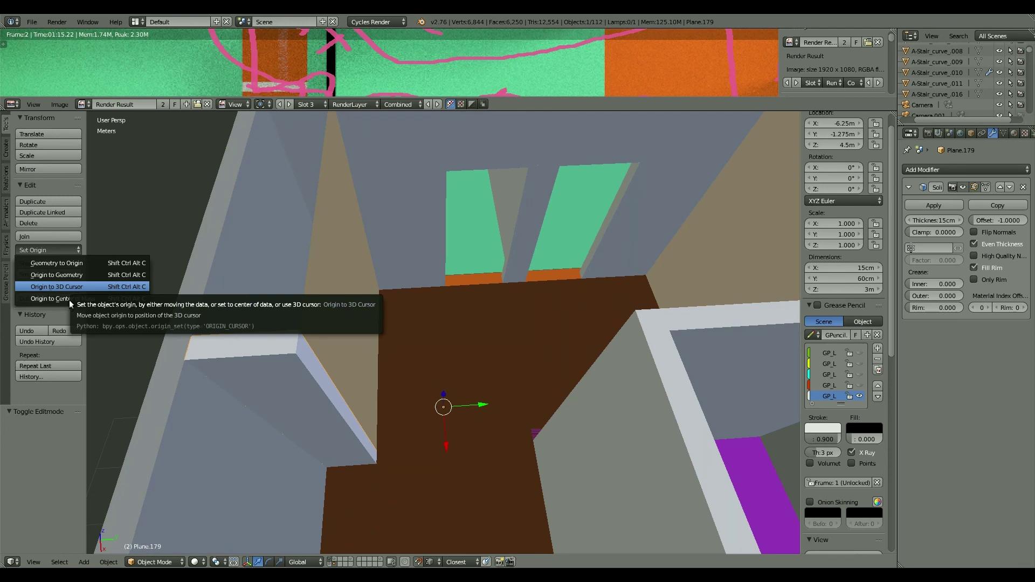
left_click(64, 275)
scroll(423, 459, "down", 3)
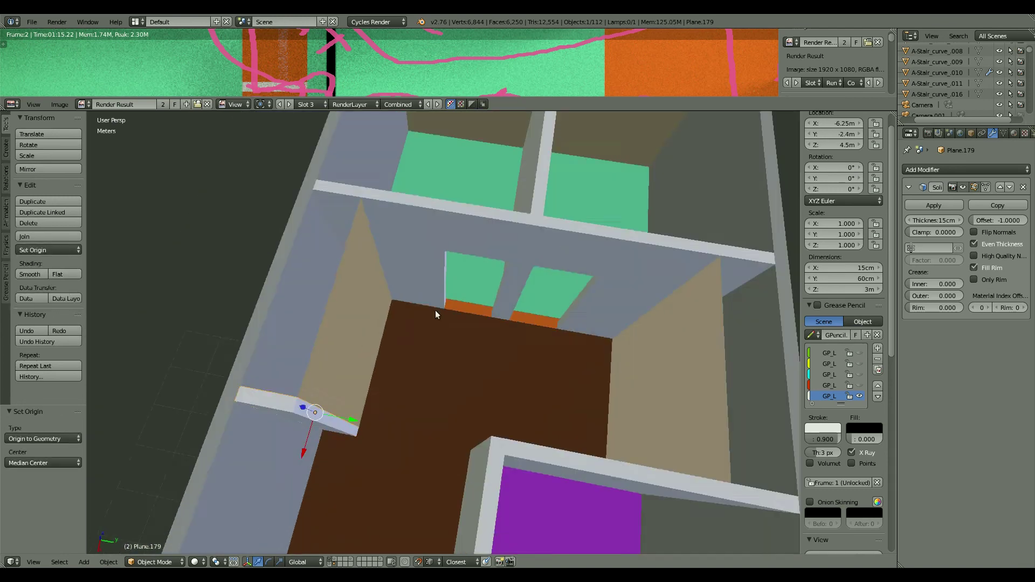
key("shift+f")
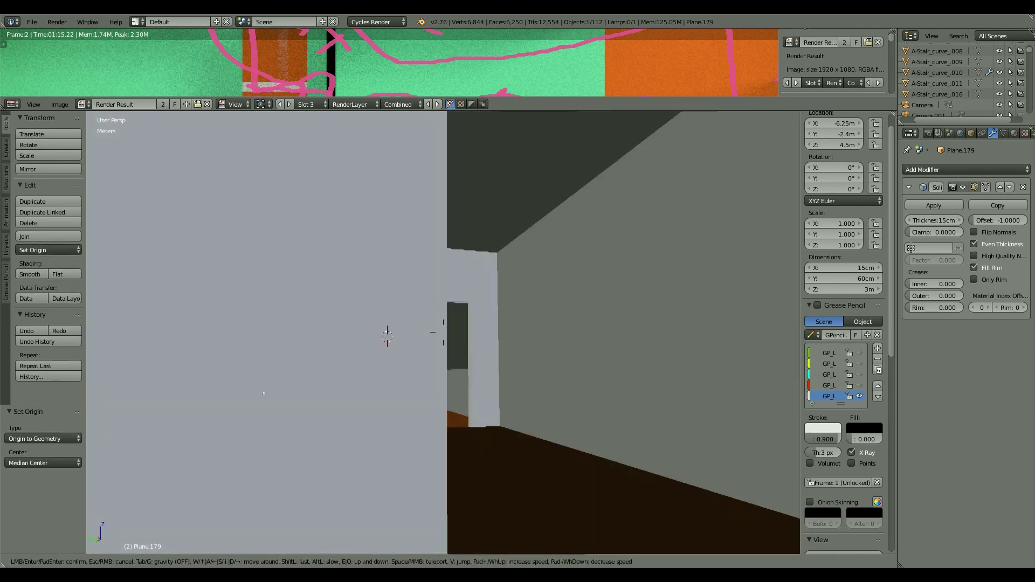
key("Escape")
Lower the selected wall edge by 1.5 m along Z.
right_click(435, 266)
key("Tab")
key("g")
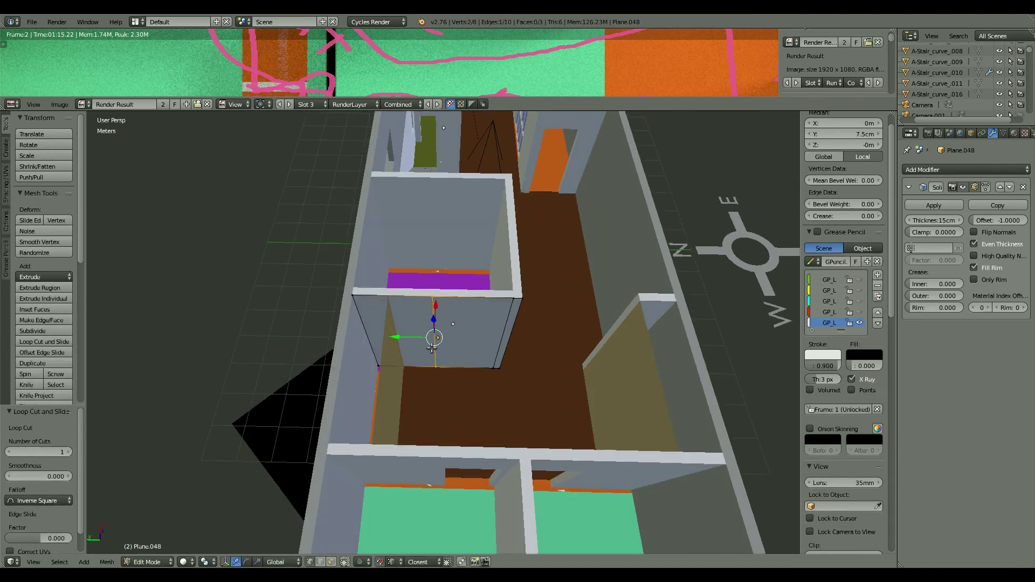
type("gz-1.5")
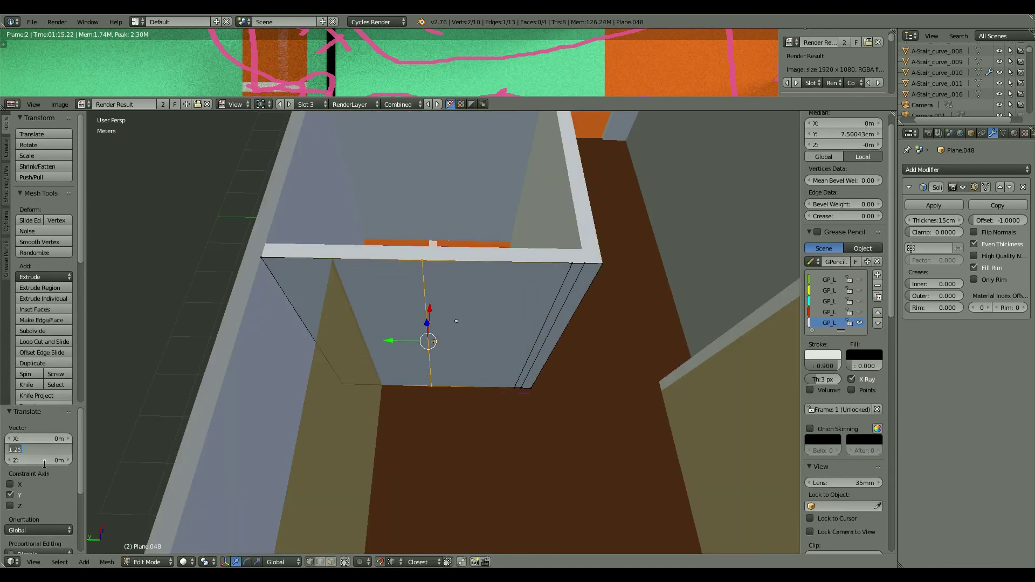
key("Return")
scroll(447, 323, "down", 3)
key("Tab")
Select the purple floor, then switch to editing the long wall's mesh.
middle_click_drag(516, 421, 504, 413)
right_click(504, 412)
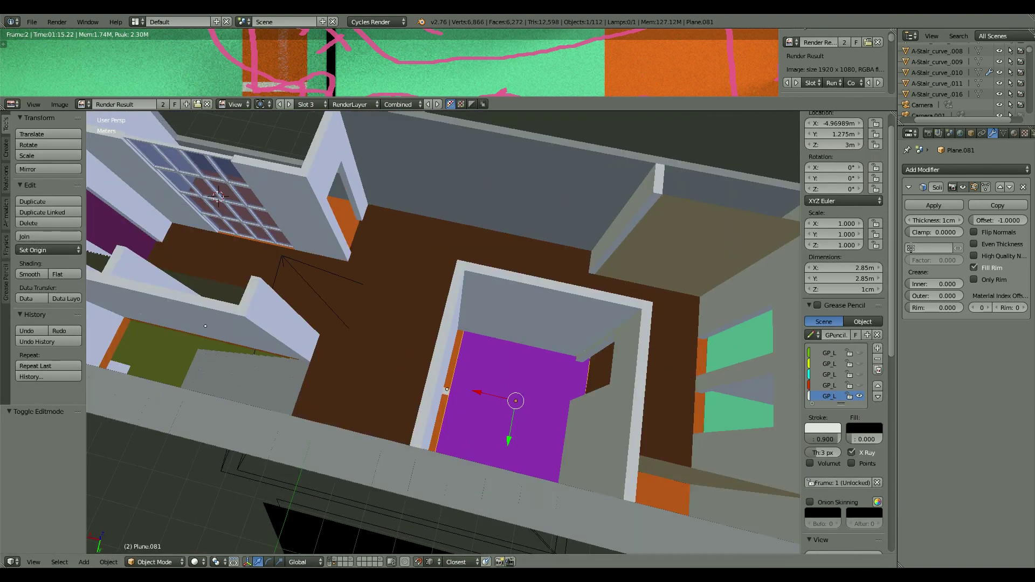
mouse_move(661, 402)
middle_mouse_down()
mouse_move(435, 391)
mouse_move(365, 421)
middle_mouse_up()
key("Tab")
Add three loop cuts across the long outer wall and delete two of its faces.
key("ctrl+r")
left_click(365, 421)
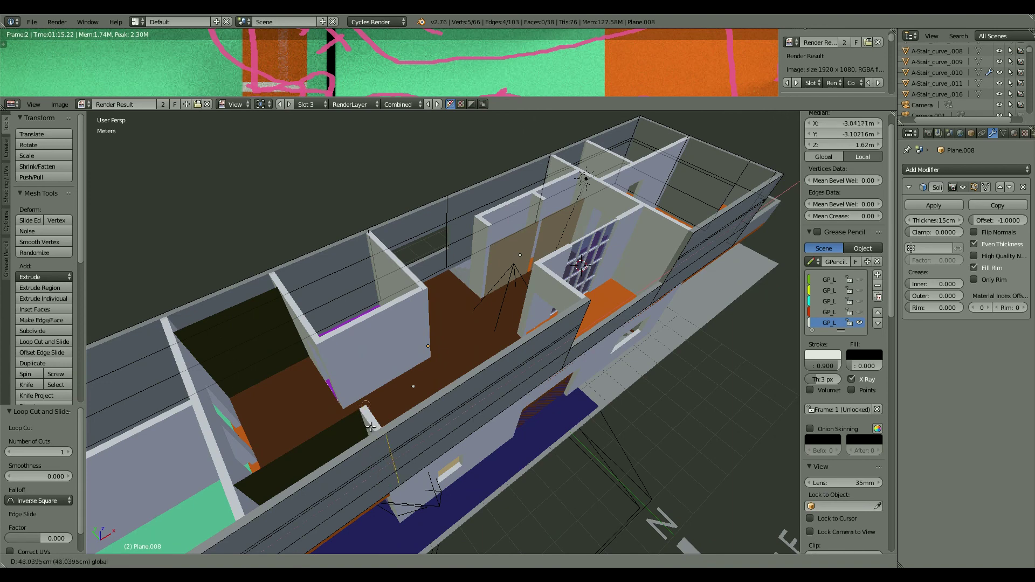
scroll(489, 407, "up", 2)
left_click(489, 407)
right_click(451, 412)
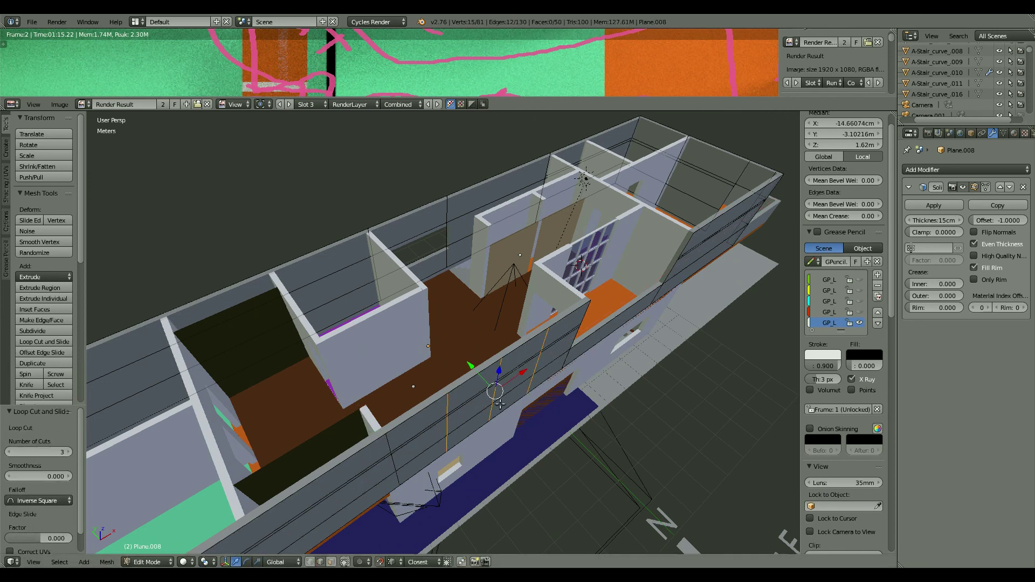
middle_click_drag(454, 405, 522, 359)
right_click(522, 359)
key("x")
left_click(501, 347)
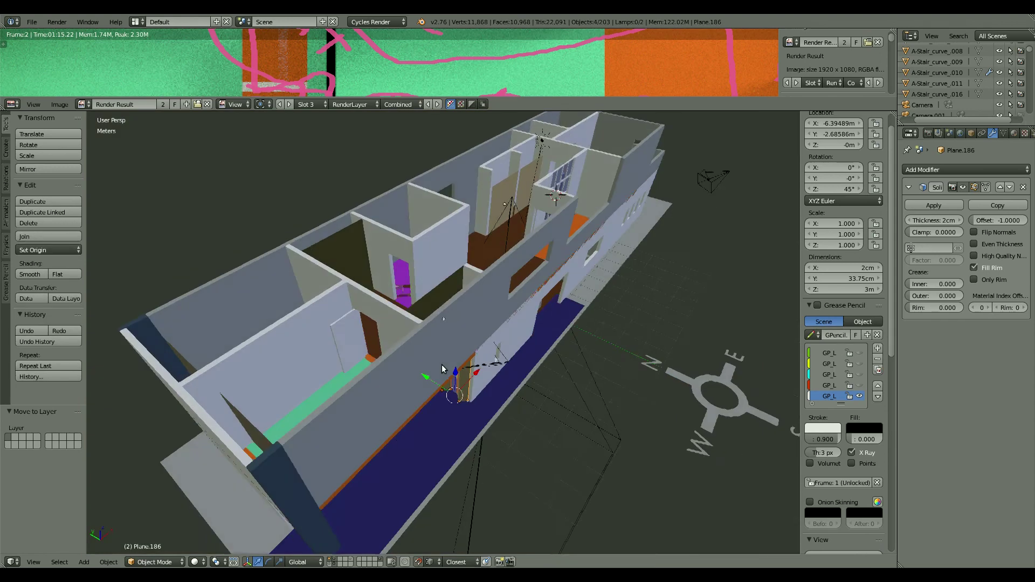
From the top view, enlarge the zigzag panel and start moving it into place.
key("KP_Decimal")
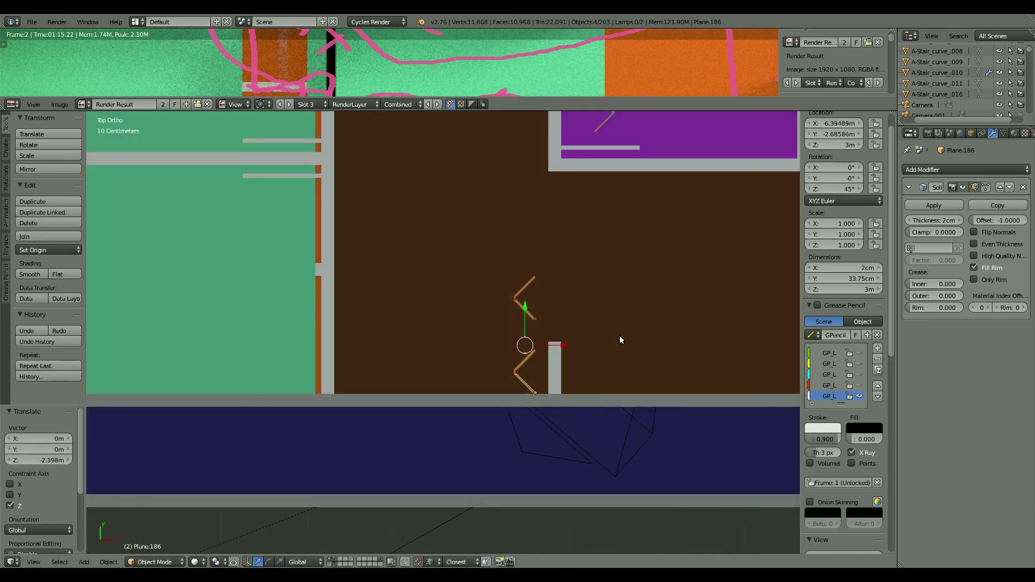
scroll(566, 429, "up", 3)
key("s")
left_click(451, 370)
key("g")
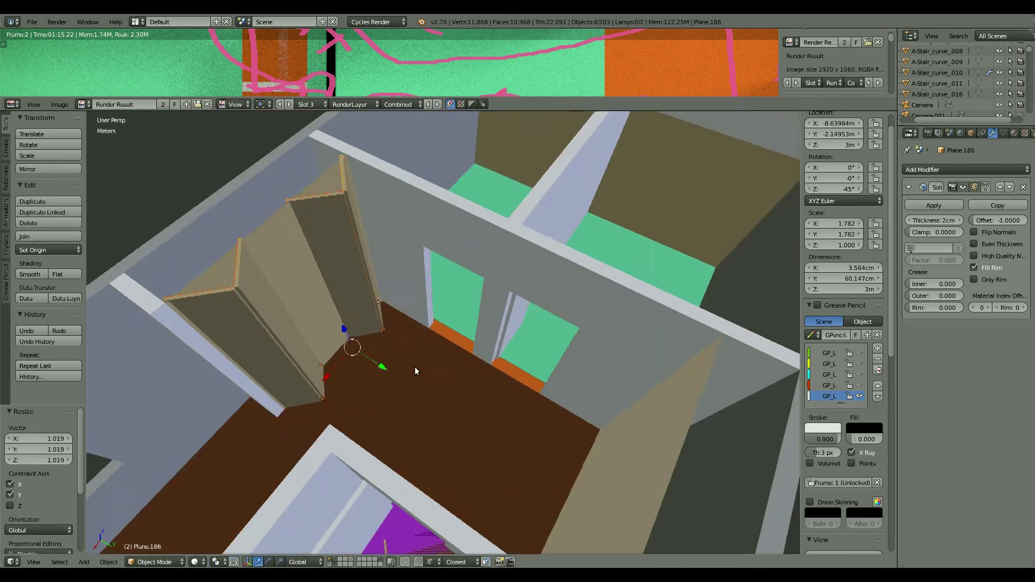
middle_click_drag(415, 367, 561, 458)
Mirror a copy of the zigzag panels along Y, rotate it -225°, and slide it along Y.
key("ctrl+m")
key("y")
key("y")
key("Escape")
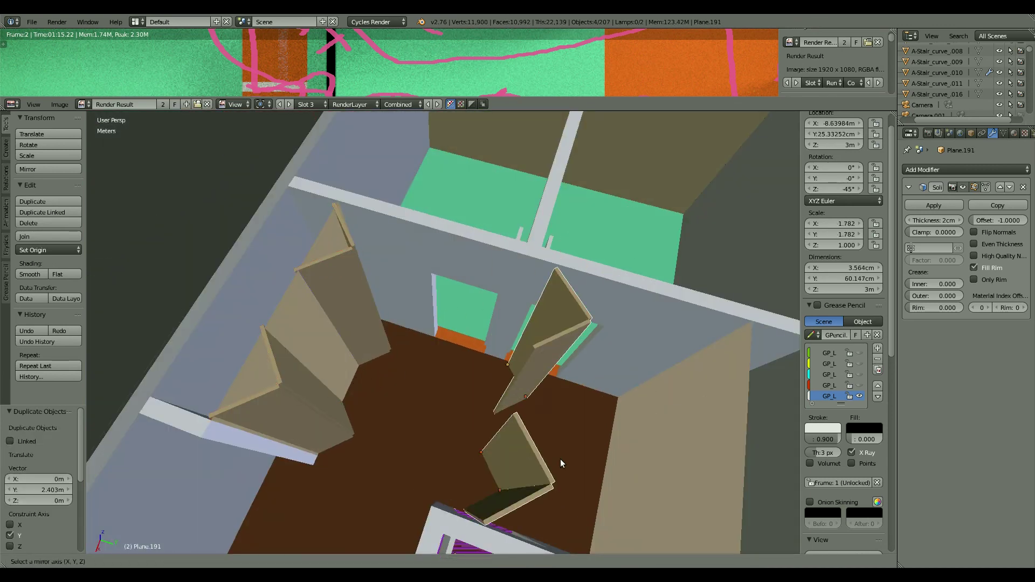
key("KP_7")
key("r")
left_click(464, 541)
key("g")
key("y")
left_click(579, 373)
Reposition the copied zigzag panel pair along Y to fit the top wall.
mouse_move(579, 373)
middle_mouse_down()
mouse_move(524, 468)
mouse_move(522, 341)
mouse_move(701, 458)
middle_mouse_up()
key("KP_7")
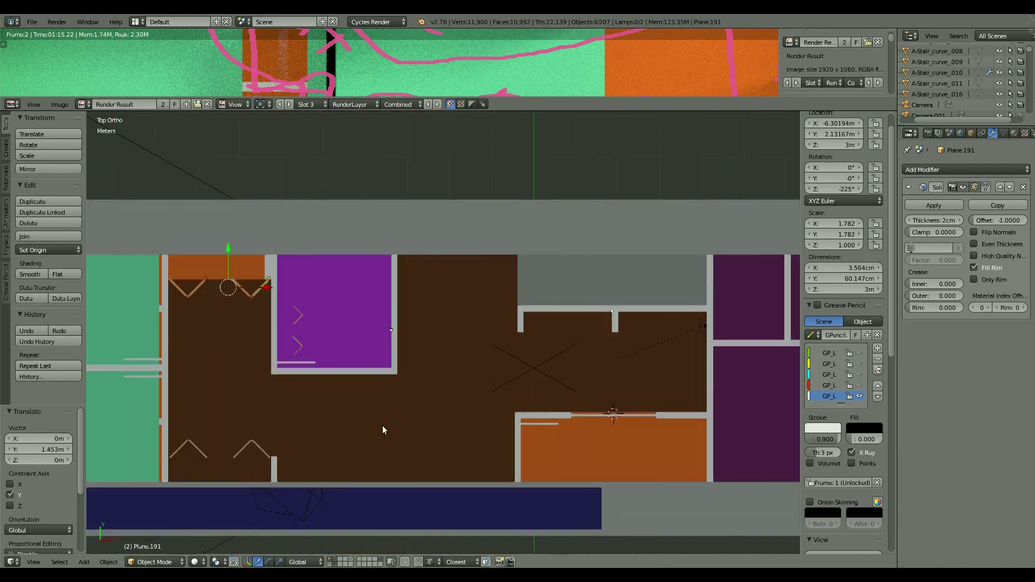
middle_click_drag(677, 398, 593, 402)
key("g")
key("y")
left_click(559, 404)
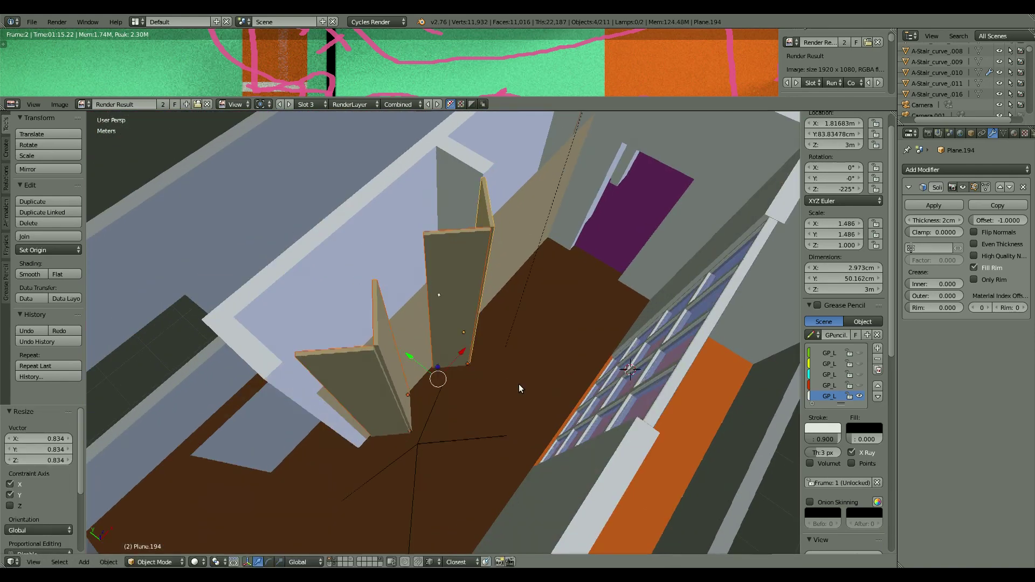
Shift the panels along X, then select the newest zigzag panel and enter Edit Mode.
key("KP_7")
key("g")
key("x")
scroll(473, 409, "down", 4)
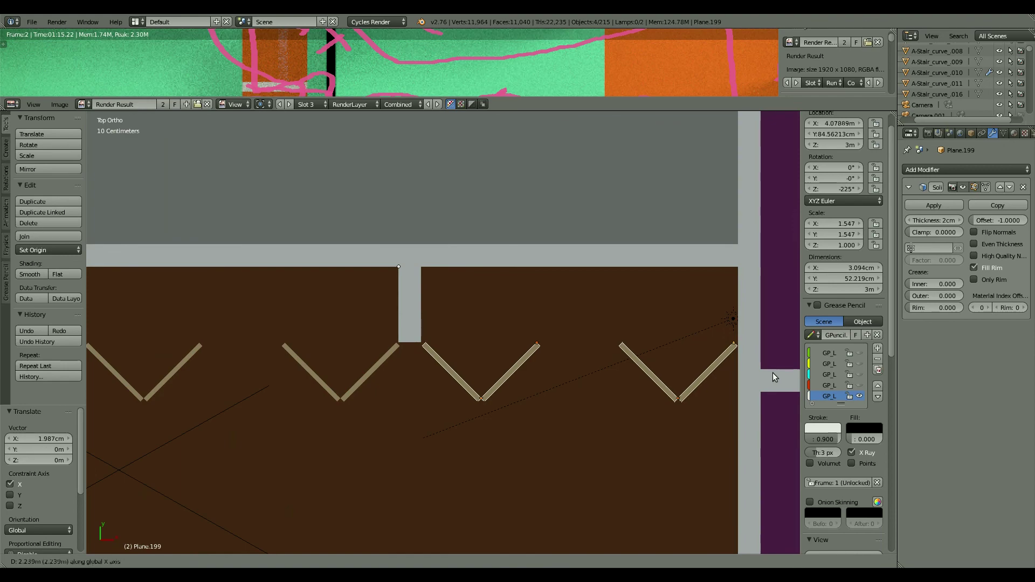
middle_click_drag(473, 410, 422, 381)
right_click(423, 381)
key("Tab")
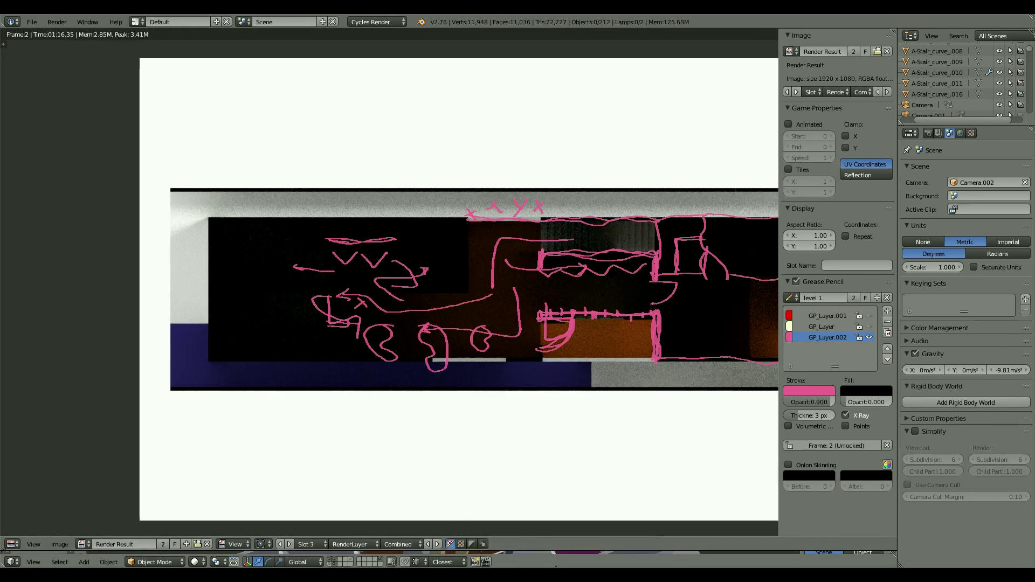
Render the overhead floor plan with Cycles and zoom toward the right-hand rooms.
key("F12")
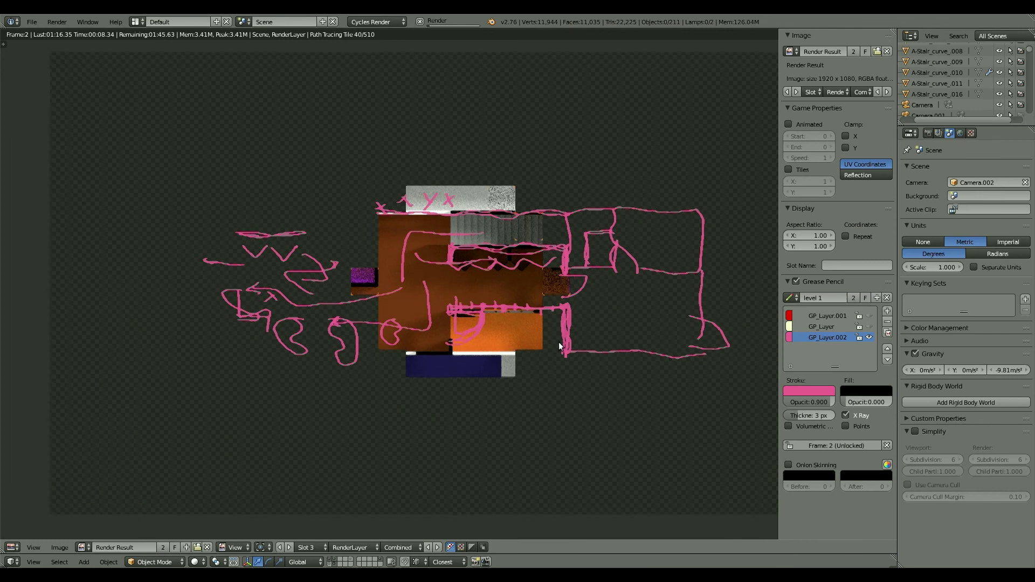
scroll(563, 399, "up", 1)
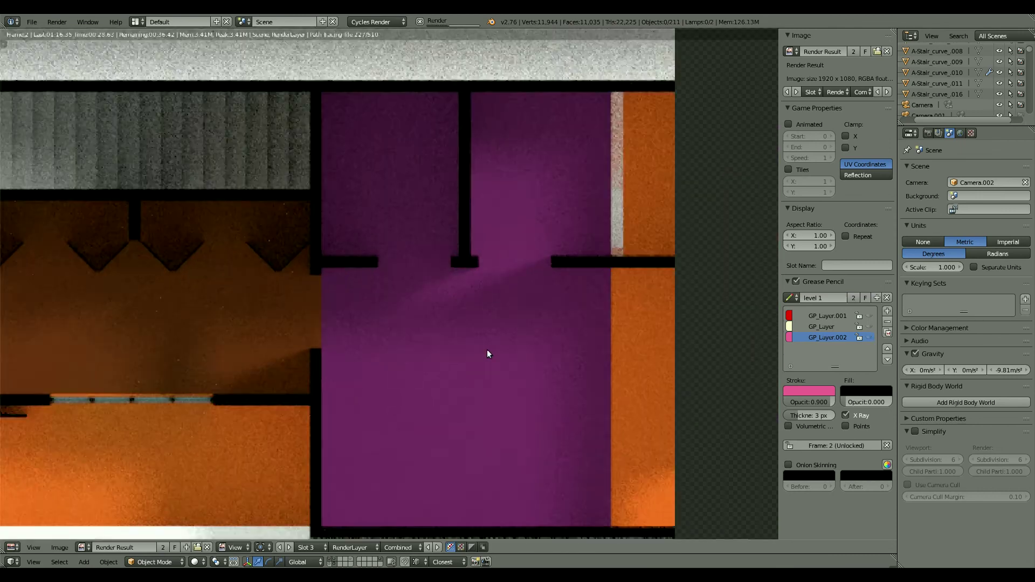
middle_click_drag(469, 364, 415, 209)
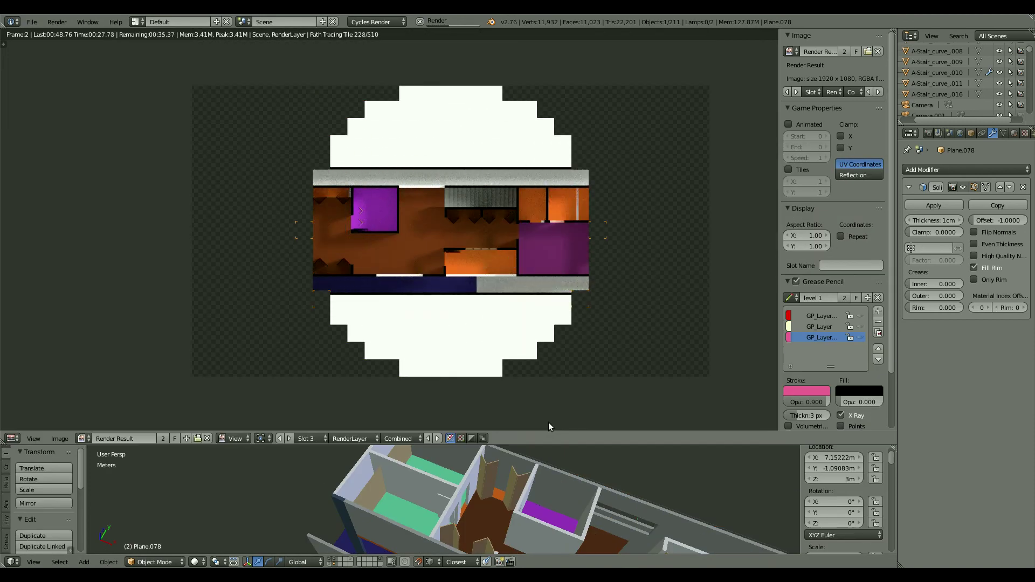
Enlarge the 3D view, select wall panel Plane.102, and briefly edit its mesh.
scroll(432, 166, "up", 2)
scroll(635, 231, "up", 2)
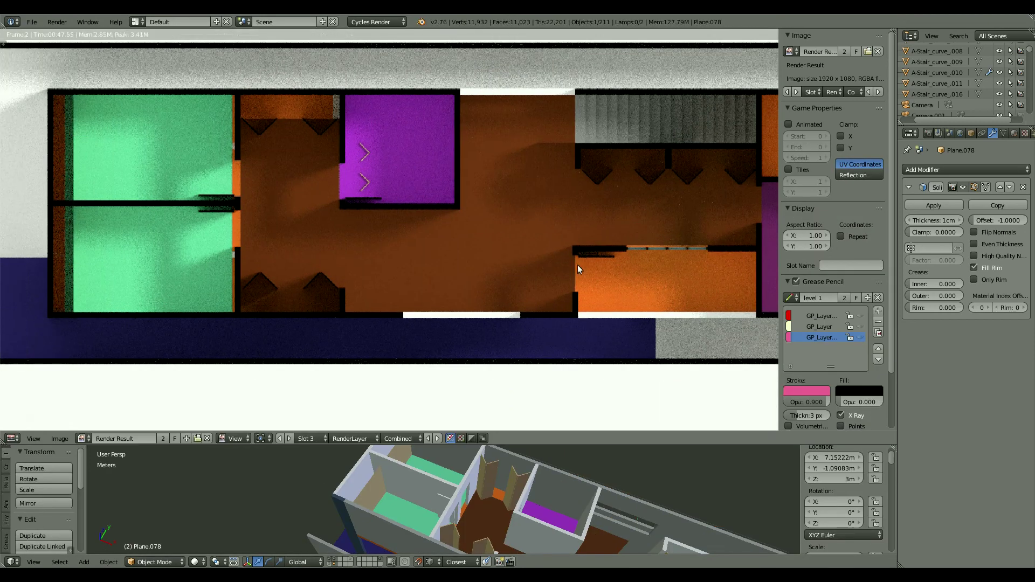
middle_click_drag(483, 477, 519, 459)
scroll(506, 436, "up", 5)
scroll(490, 419, "down", 4)
key("z")
right_click(430, 358)
key("z")
key("Tab")
key("Tab")
middle_click_drag(381, 342, 474, 266)
right_click(509, 323)
key("Tab")
key("Tab")
Re-render the floor plan and select the curved stair piece for inspection.
scroll(509, 324, "down", 8)
key("F12")
scroll(535, 406, "up", 3)
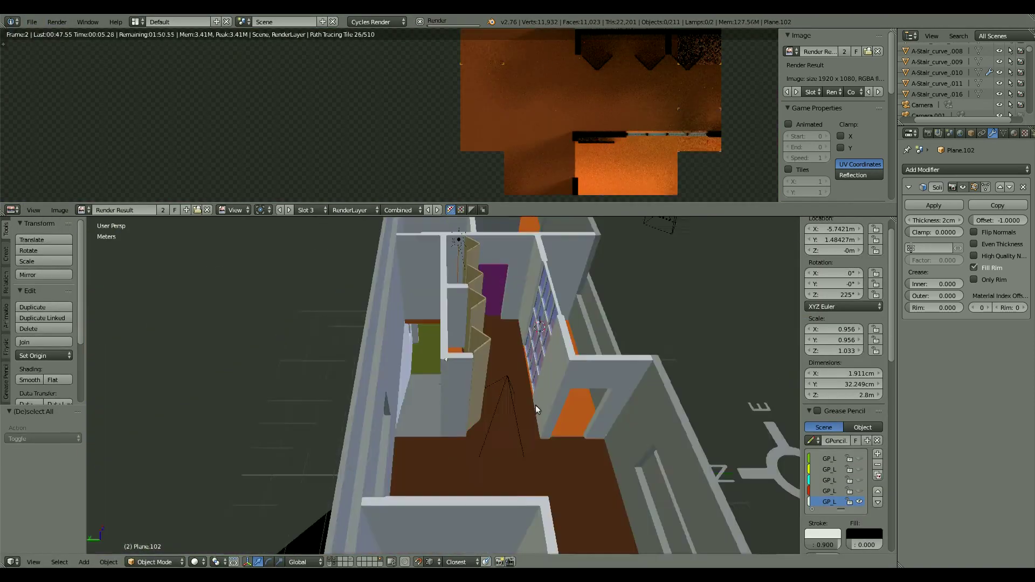
mouse_move(535, 406)
middle_mouse_down()
mouse_move(516, 452)
mouse_move(494, 405)
mouse_move(552, 440)
mouse_move(465, 448)
middle_mouse_up()
right_click(564, 441)
scroll(494, 406, "up", 3)
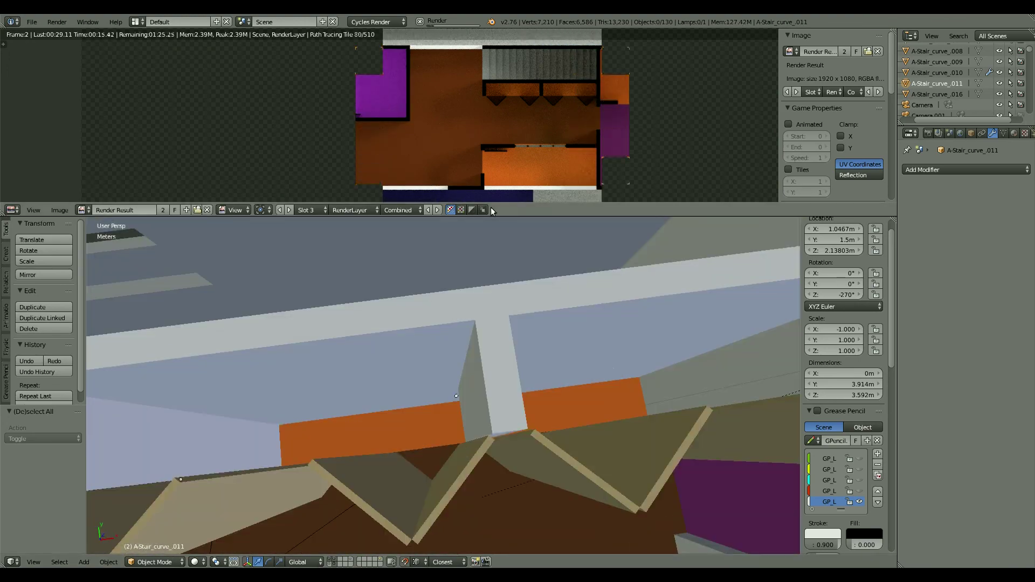
scroll(465, 447, "down", 8)
Orbit past the window wall into the corridor and select its door panel.
middle_click_drag(535, 380, 494, 379)
scroll(493, 379, "up", 6)
middle_click_drag(425, 348, 471, 358)
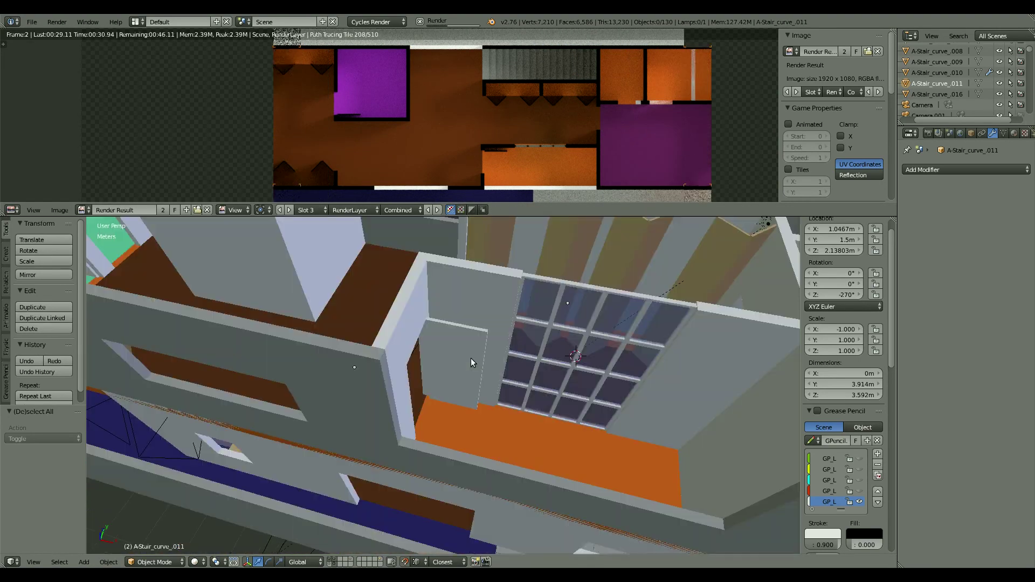
scroll(470, 358, "down", 6)
middle_click_drag(413, 451, 485, 377)
scroll(485, 377, "up", 4)
right_click(510, 362)
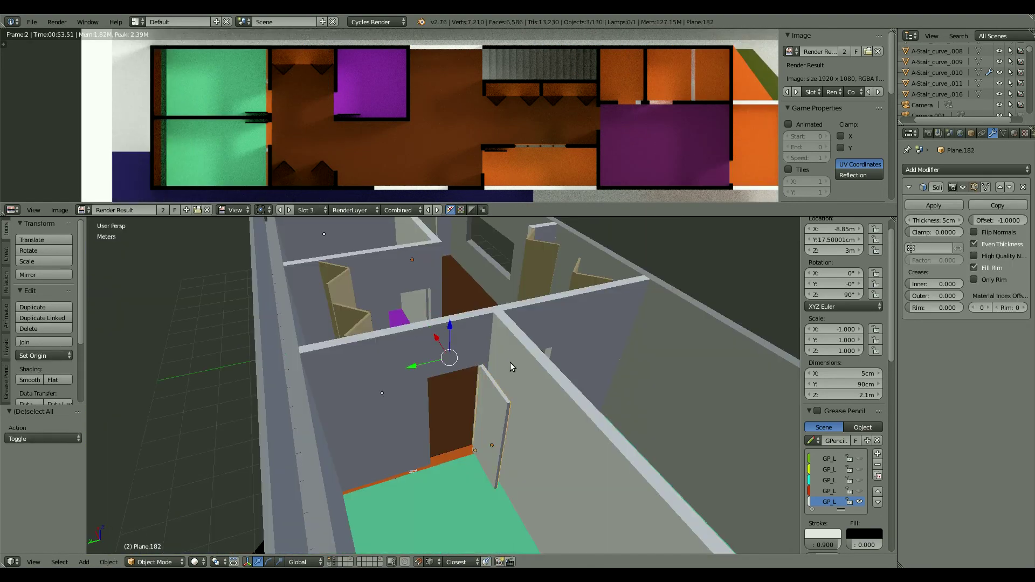
Select the zigzag panel near the stairs, then make the render display taller.
scroll(510, 362, "down", 6)
middle_click_drag(390, 330, 539, 377)
scroll(593, 379, "up", 5)
right_click(593, 379)
middle_click_drag(593, 436, 528, 409)
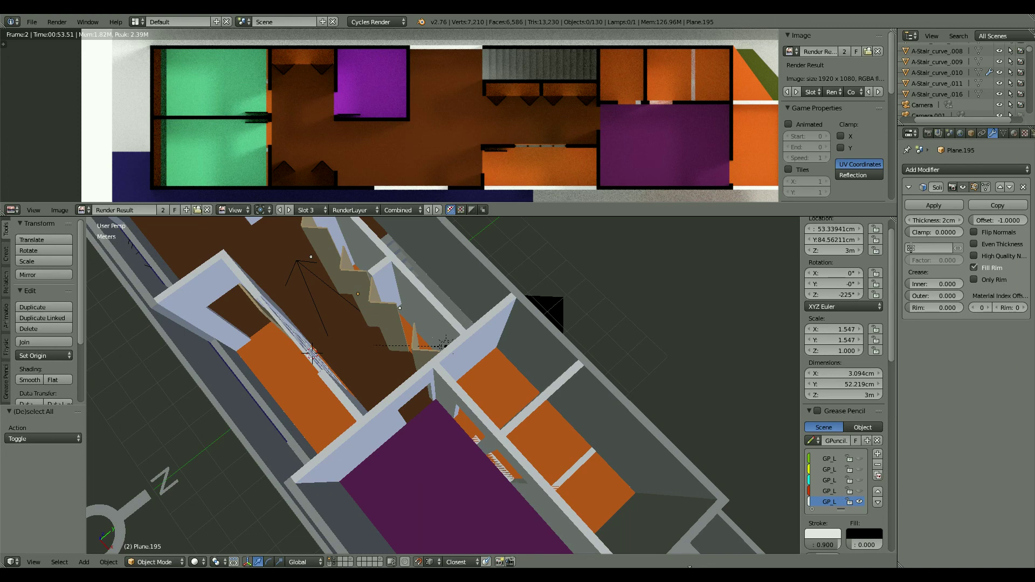
left_click_drag(431, 205, 431, 374)
Zoom and pan the render to inspect the stairway, purple room and green bedrooms.
scroll(501, 310, "up", 2)
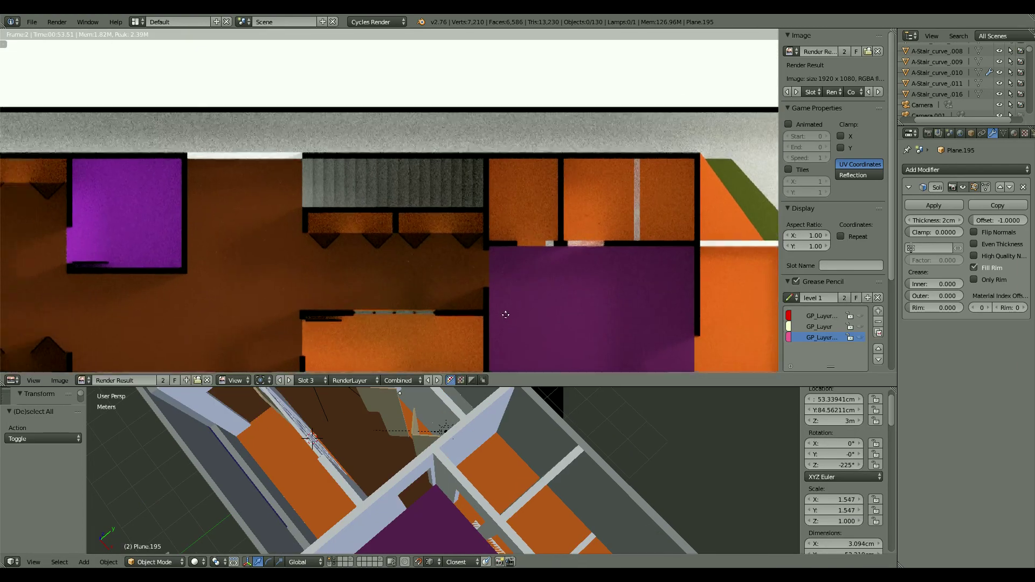
scroll(486, 302, "up", 1)
scroll(448, 237, "up", 2)
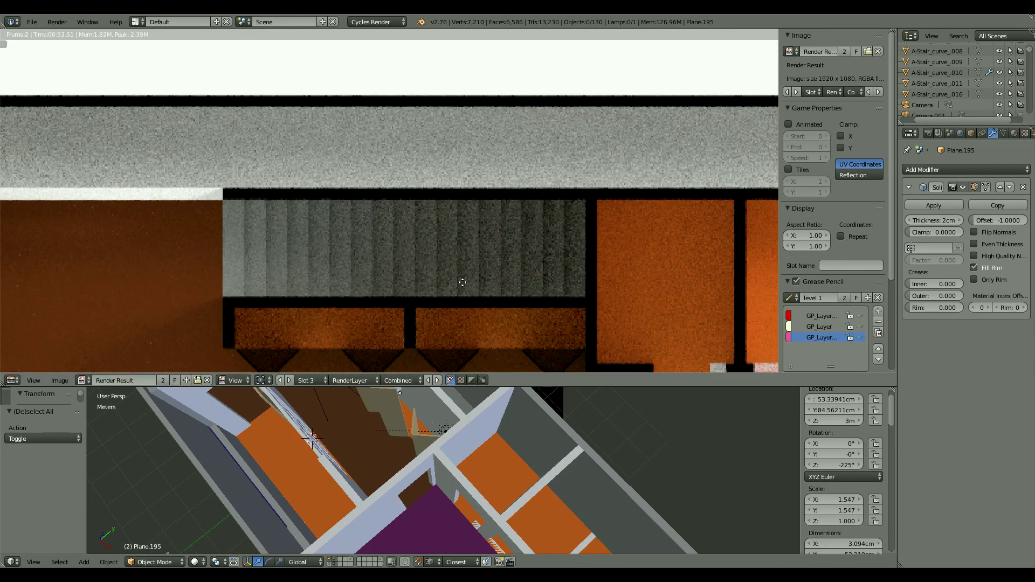
scroll(462, 285, "down", 1)
scroll(548, 256, "down", 1)
scroll(507, 237, "down", 1)
scroll(464, 218, "down", 1)
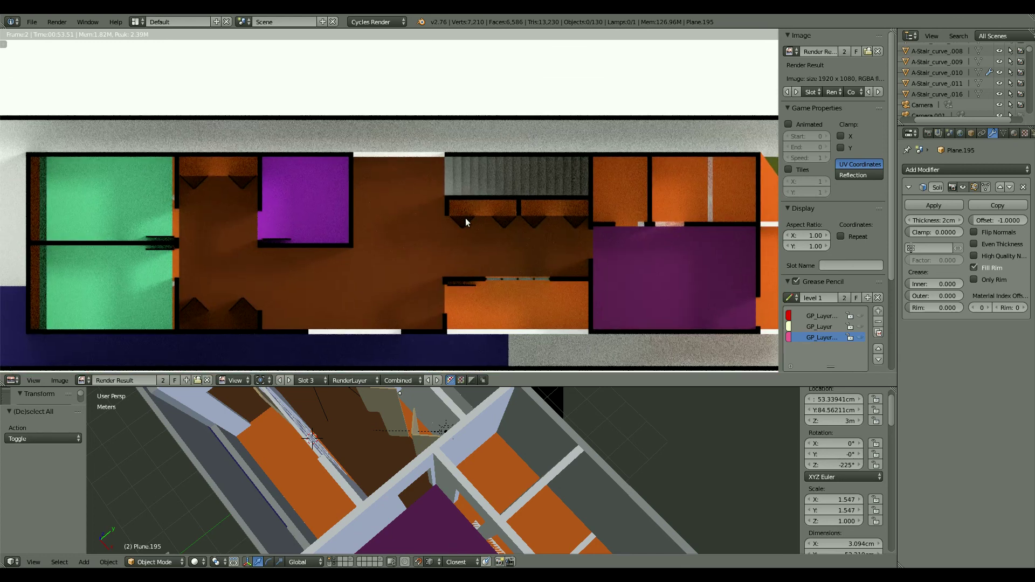
scroll(464, 218, "up", 1)
scroll(465, 218, "down", 1)
scroll(319, 278, "up", 1)
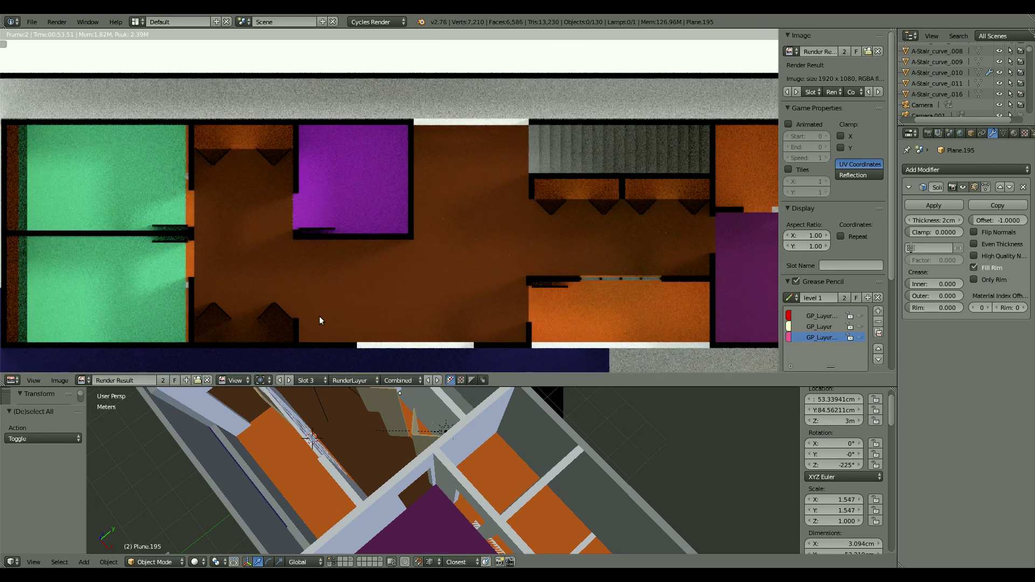
scroll(450, 320, "up", 1)
scroll(377, 259, "right", 3)
scroll(426, 280, "right", 2)
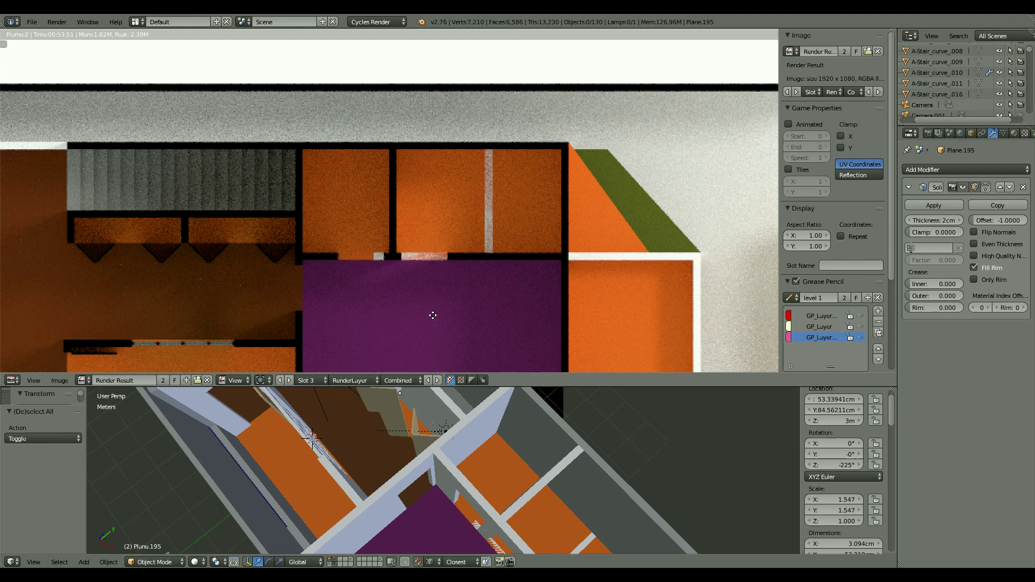
scroll(458, 269, "right", 2)
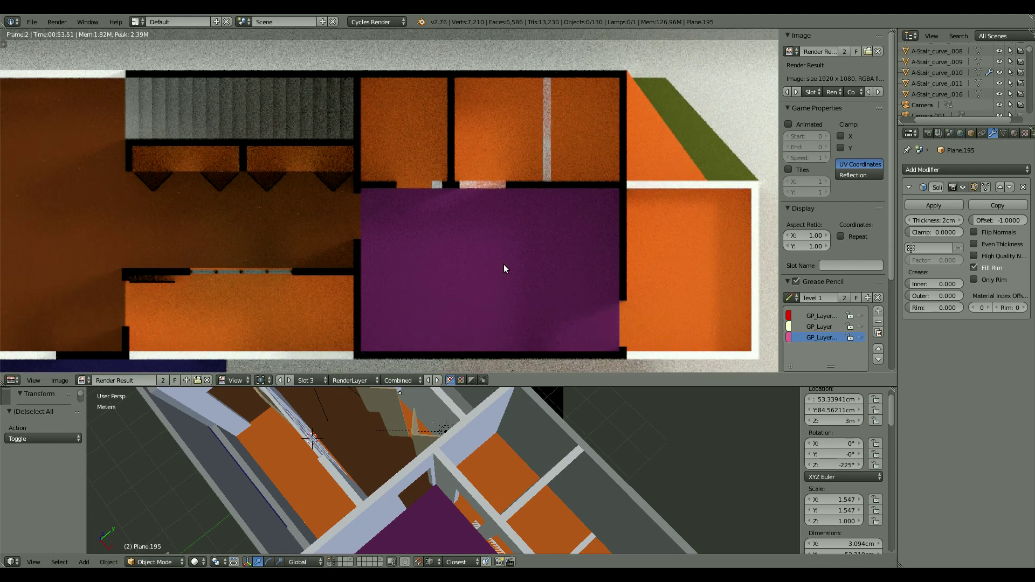
scroll(503, 264, "right", 1)
scroll(461, 294, "left", 3)
scroll(474, 327, "left", 3)
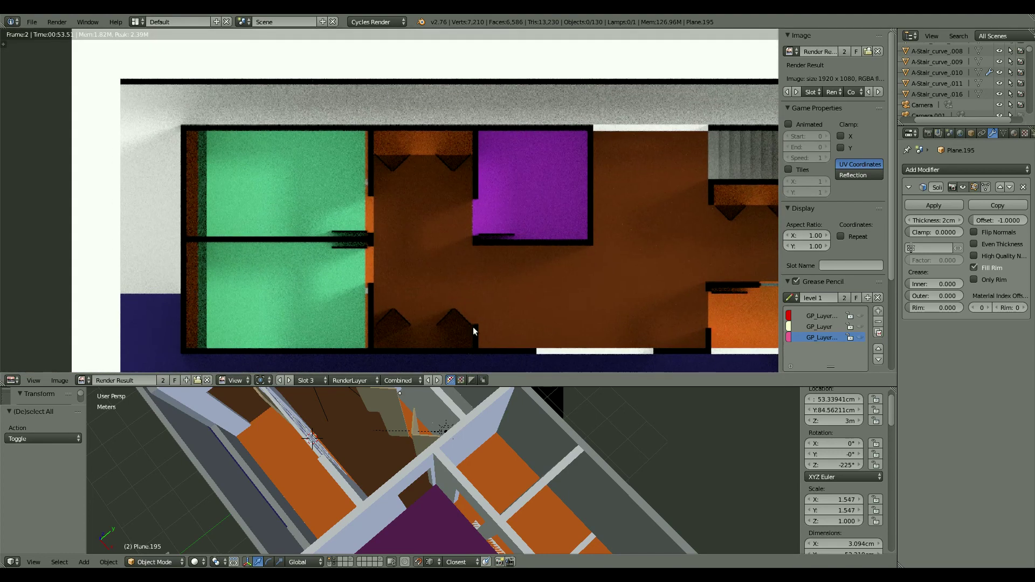
Enlarge the 3D view to full screen and select the group of door panels in wireframe.
left_click_drag(431, 387, 431, 69)
middle_click_drag(555, 366, 411, 288)
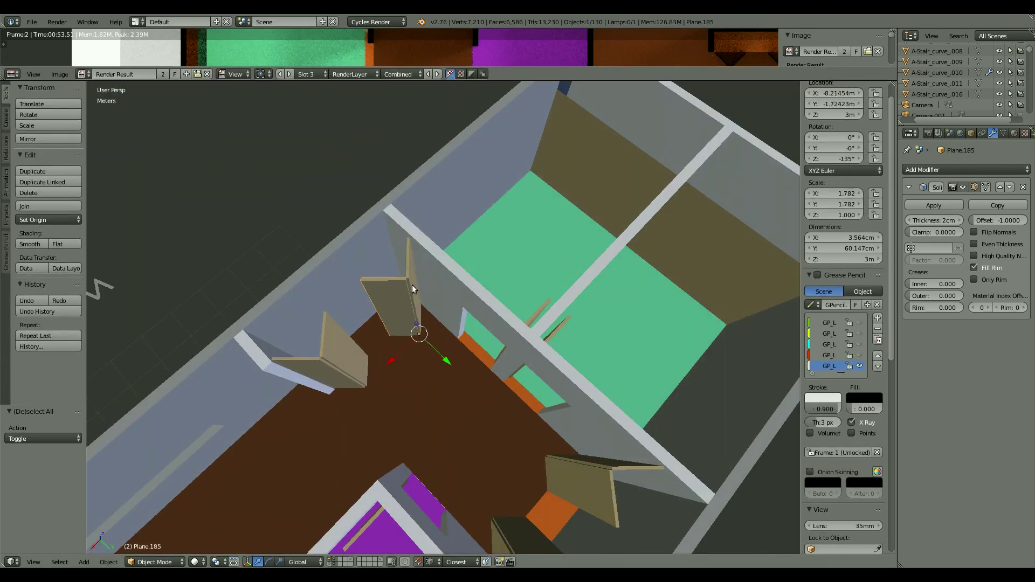
key("z")
right_click(429, 323)
key("KP_7")
Duplicate the door panels and move the copies along Y in top view.
key("shift+d")
middle_click_drag(290, 480, 275, 429)
key("z")
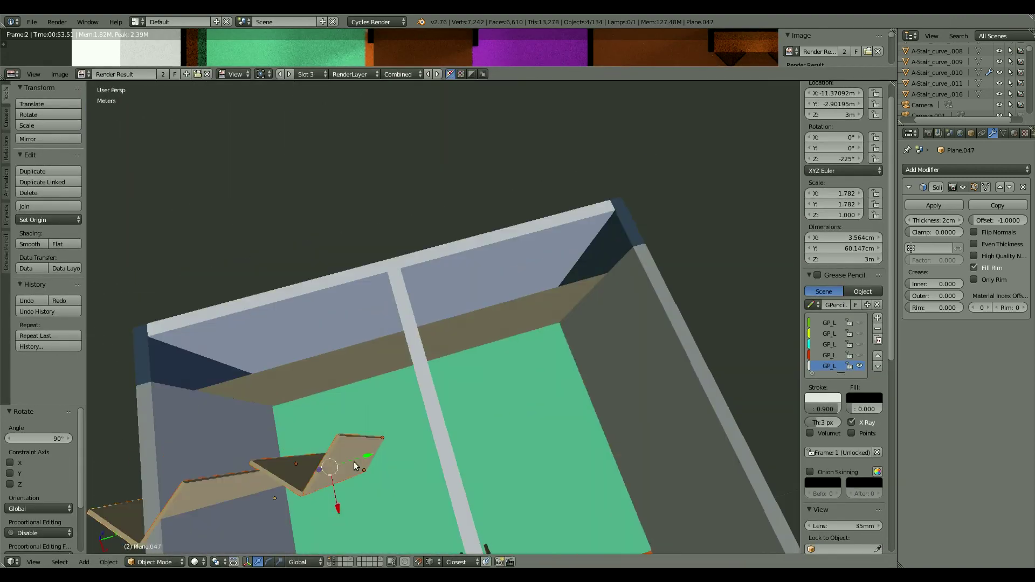
key("KP_7")
key("z")
scroll(552, 436, "up", 5)
key("g")
key("y")
left_click(526, 377)
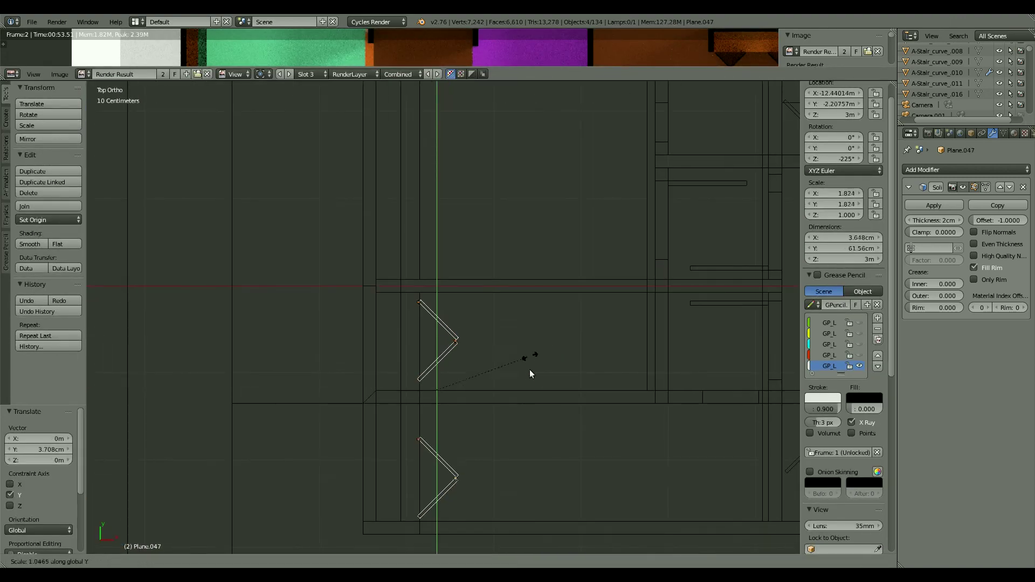
Return to solid display and select a single door panel in the rooms.
key("Escape")
key("z")
middle_click_drag(314, 360, 362, 329)
right_click(447, 253)
scroll(448, 252, "down", 5)
key("z")
key("z")
key("a")
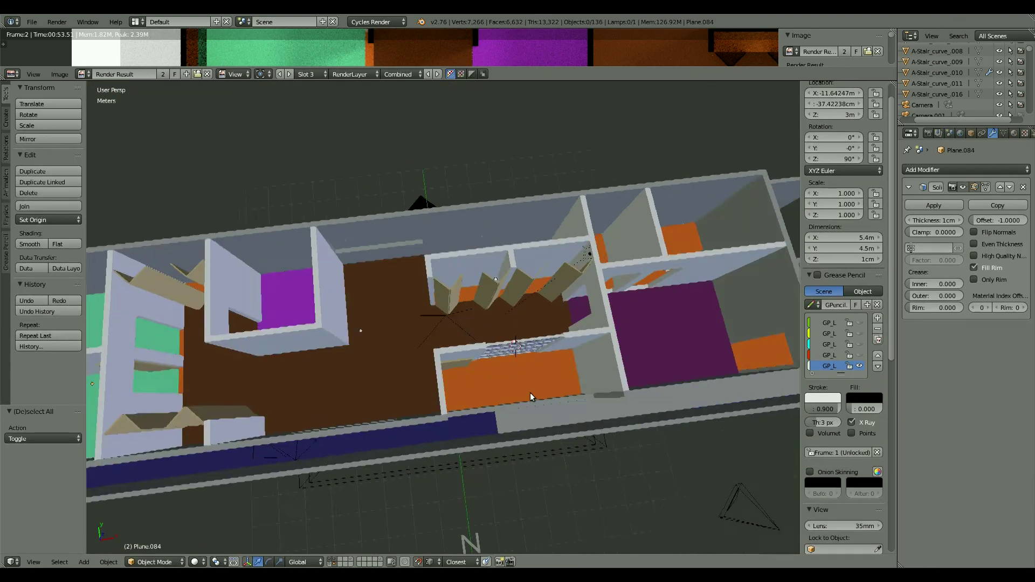
middle_click_drag(310, 419, 261, 287)
right_click(438, 330)
Duplicate the door panel and move the copy 1.95 along X.
key("shift+d")
key("x")
left_click(438, 330)
middle_click_drag(454, 279, 387, 387)
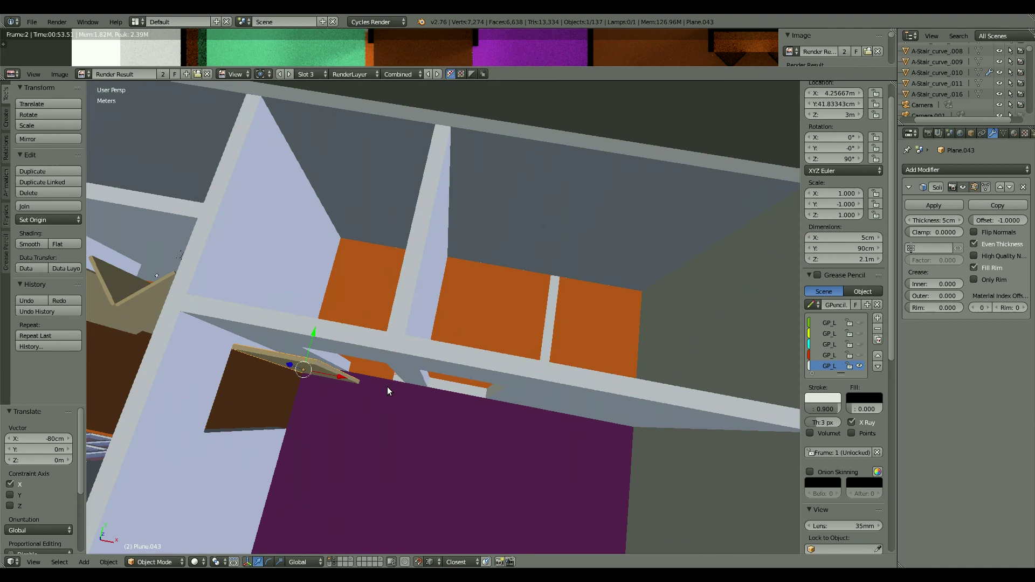
key("shift+d")
type("x1.95")
key("Return")
key("r")
Mirror the other door panel across the X axis.
mouse_move(453, 364)
middle_mouse_down()
mouse_move(446, 326)
mouse_move(486, 400)
mouse_move(476, 437)
middle_mouse_up()
right_click(428, 364)
key("ctrl+m")
key("x")
key("Return")
Delete one face from the 2nd floor.001 slab in Edit Mode.
scroll(529, 353, "down", 5)
middle_click_drag(535, 394, 415, 401)
right_click(415, 401)
key("Tab")
right_click(382, 427)
key("x")
left_click(318, 426)
key("Tab")
Deselect all, then select another door panel and duplicate it.
scroll(541, 469, "down", 4)
key("a")
mouse_move(377, 323)
middle_mouse_down()
mouse_move(541, 469)
mouse_move(437, 384)
mouse_move(312, 387)
middle_mouse_up()
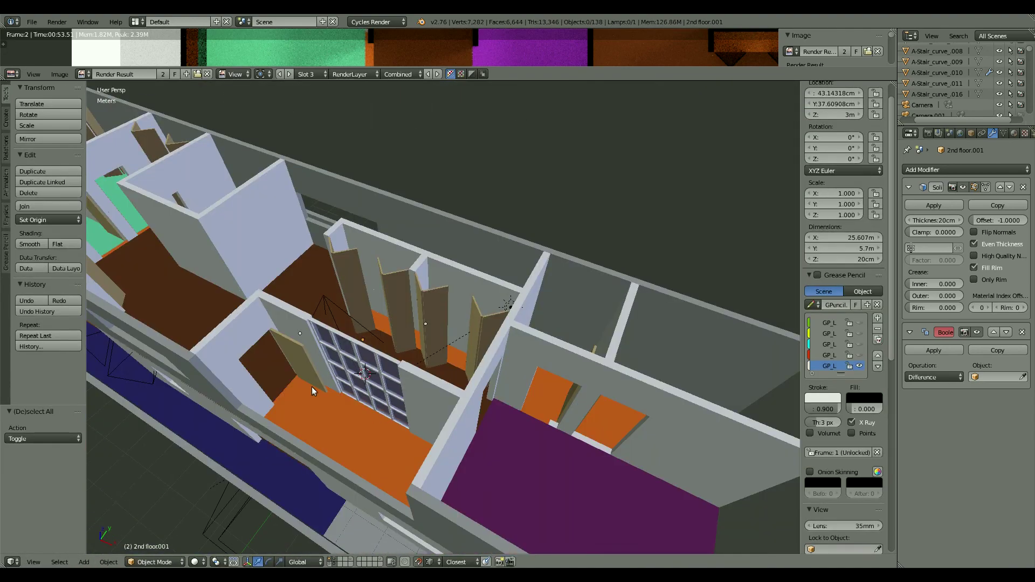
right_click(312, 387)
scroll(493, 409, "up", 3)
key("shift+d")
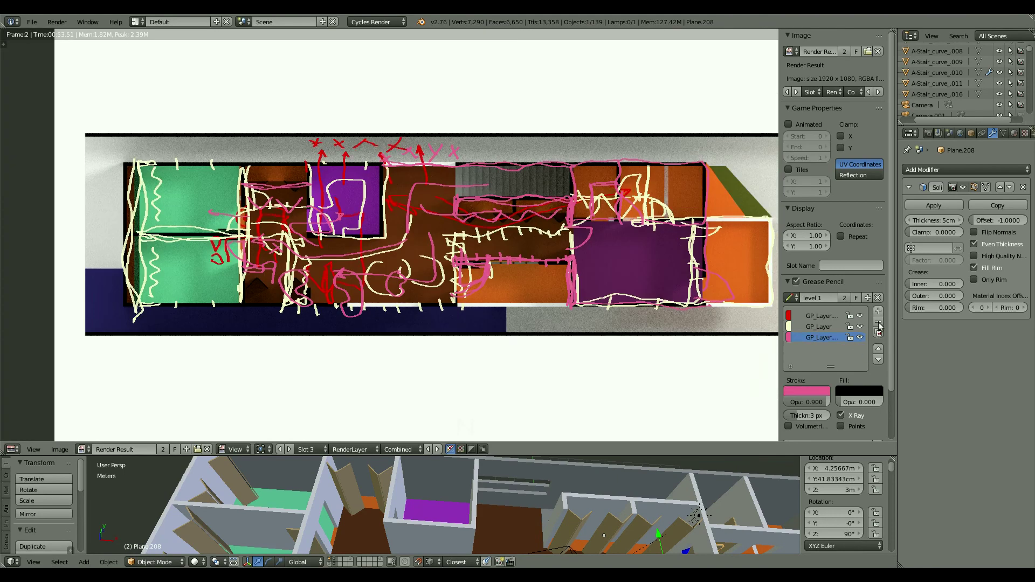
Re-render the floor plan and write 'dAD' in green over the orange room.
key("F12")
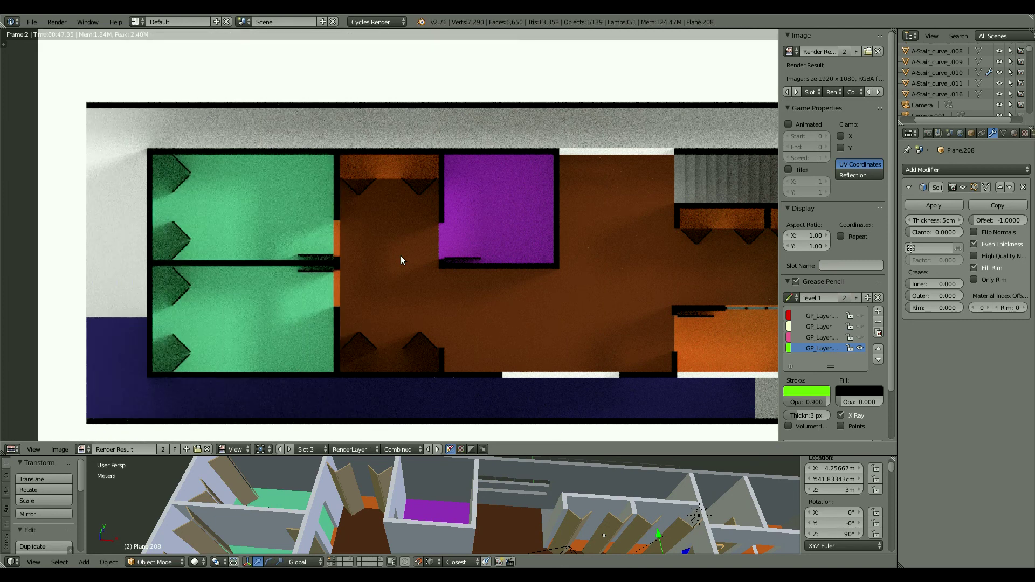
middle_click_drag(400, 256, 469, 296)
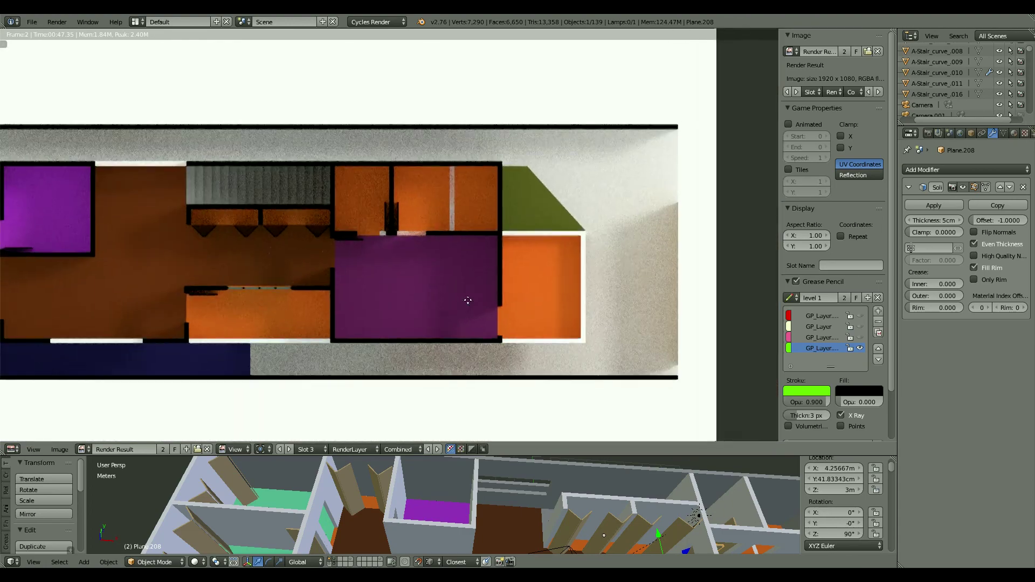
scroll(468, 296, "up", 2)
left_click_drag(451, 298, 485, 311)
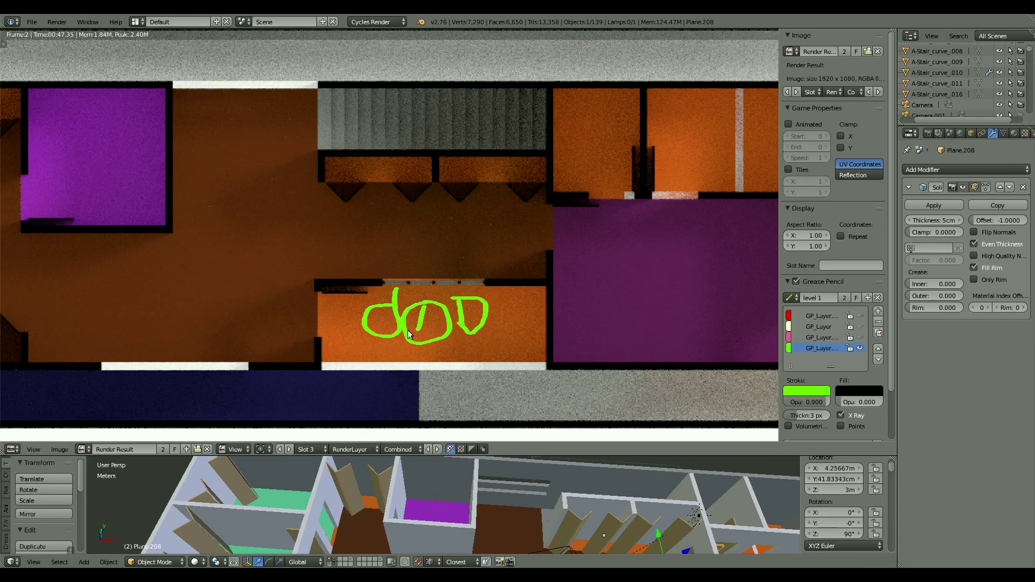
left_click_drag(422, 338, 431, 323)
scroll(384, 326, "down", 2)
scroll(370, 341, "up", 3)
scroll(541, 291, "down", 1)
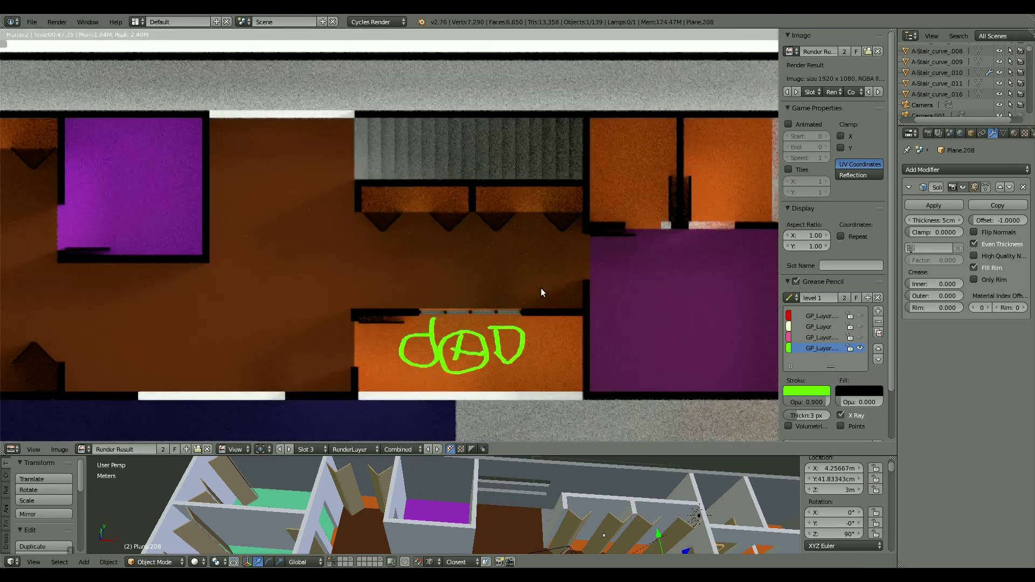
Sketch a green L-shaped wall in the small orange room and mark the door positions.
mouse_move(541, 292)
middle_mouse_down()
mouse_move(329, 160)
mouse_move(561, 168)
middle_mouse_up()
scroll(490, 263, "down", 2)
mouse_move(490, 263)
middle_mouse_down()
mouse_move(404, 304)
mouse_move(435, 251)
middle_mouse_up()
scroll(462, 216, "up", 2)
mouse_move(434, 178)
middle_mouse_down()
mouse_move(407, 111)
mouse_move(475, 157)
middle_mouse_up()
left_click_drag(360, 248, 418, 178)
scroll(312, 306, "down", 3)
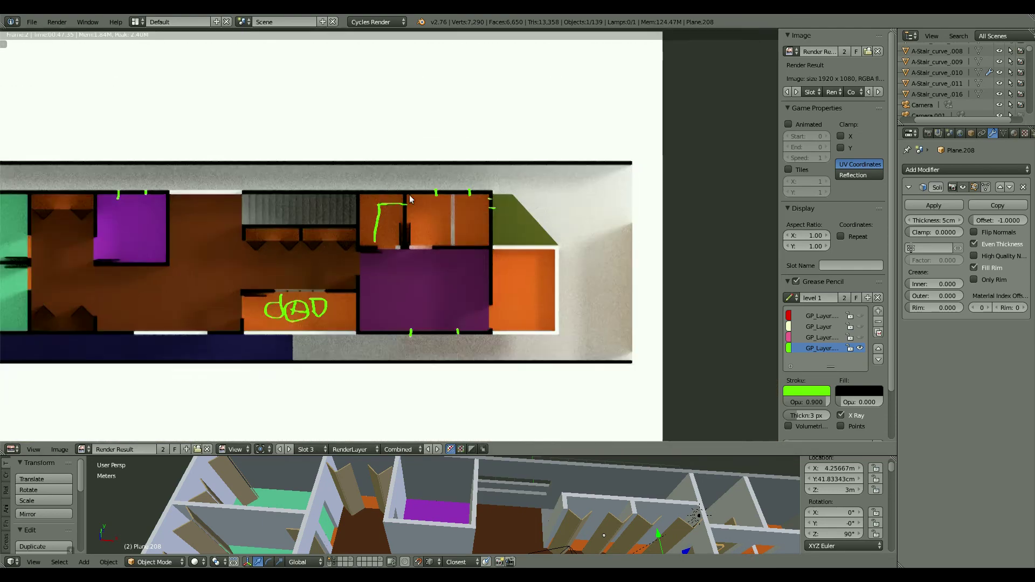
scroll(312, 305, "down", 1)
scroll(312, 305, "up", 5)
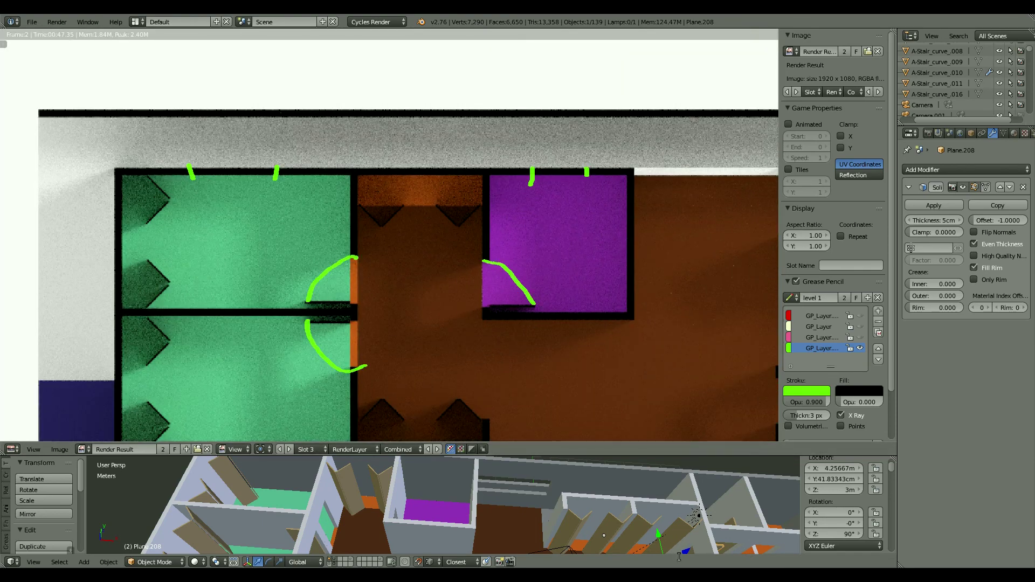
scroll(506, 318, "down", 2)
scroll(505, 318, "up", 4)
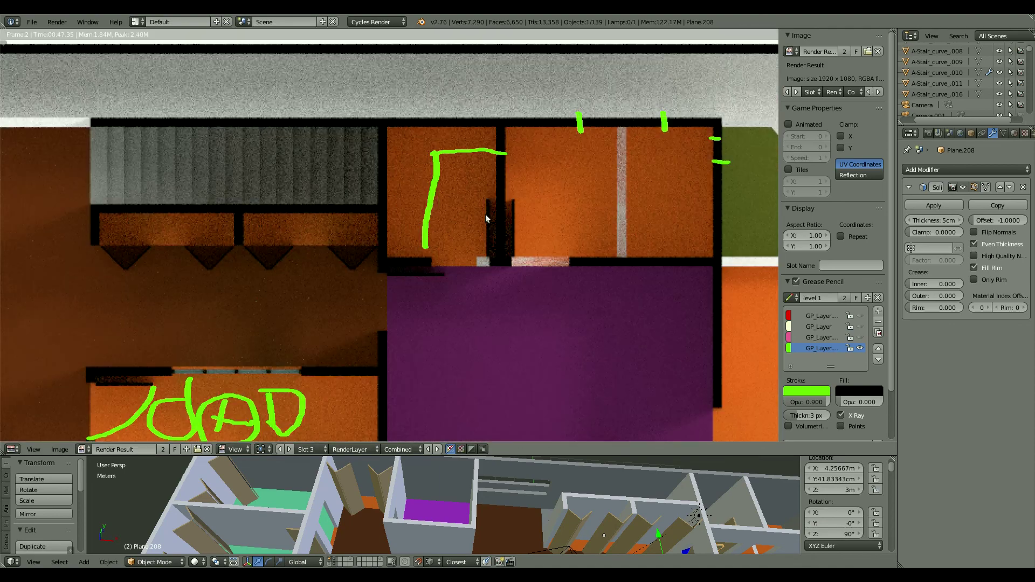
scroll(506, 318, "down", 1)
scroll(484, 233, "down", 2)
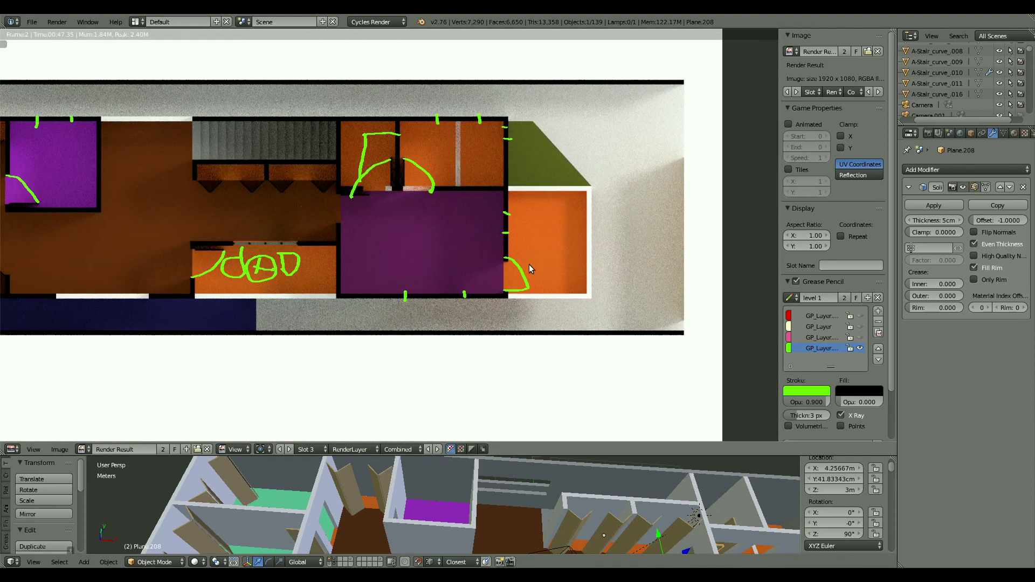
Enlarge the 3D view over the render and briefly preview the house front rendered.
scroll(502, 269, "down", 1)
scroll(501, 269, "up", 4)
left_click_drag(525, 442, 526, 265)
middle_click_drag(526, 340, 681, 316)
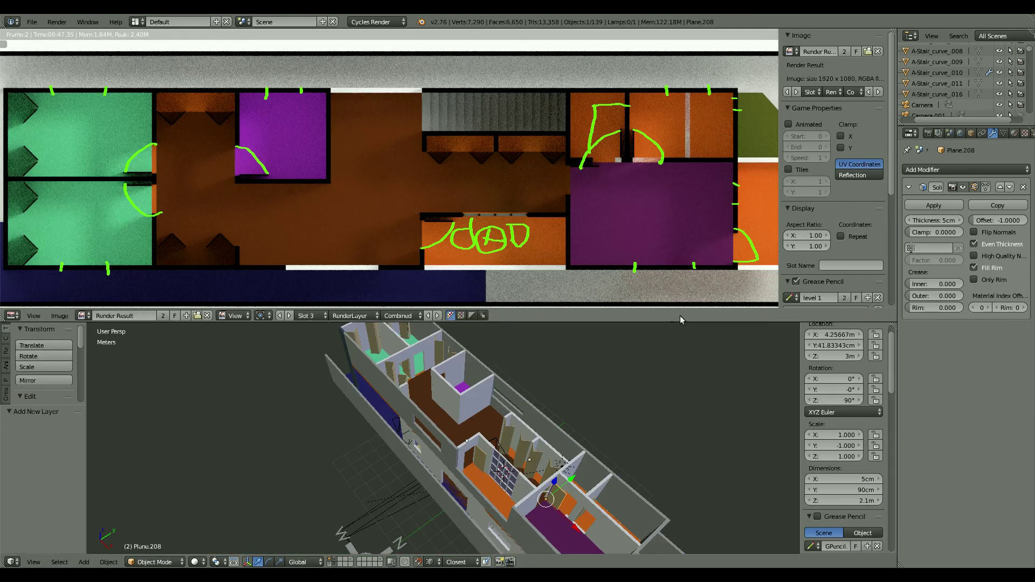
left_click_drag(539, 278, 539, 119)
key("shift+z")
scroll(560, 423, "up", 5)
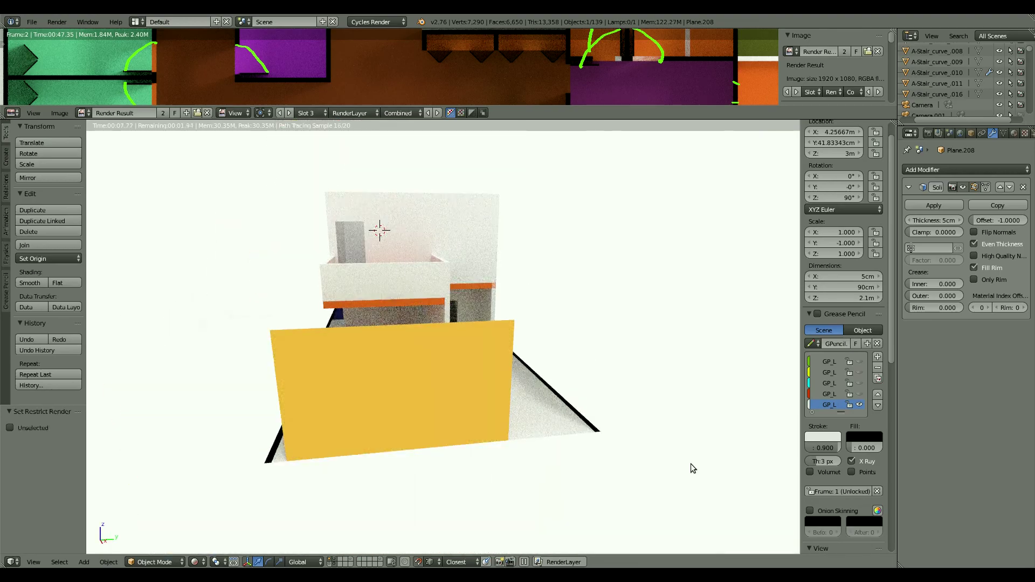
key("shift+z")
Select the front wall plane, check its mesh, and switch to rendered preview.
middle_click_drag(693, 468, 425, 389)
right_click(425, 389)
key("Tab")
scroll(348, 379, "up", 2)
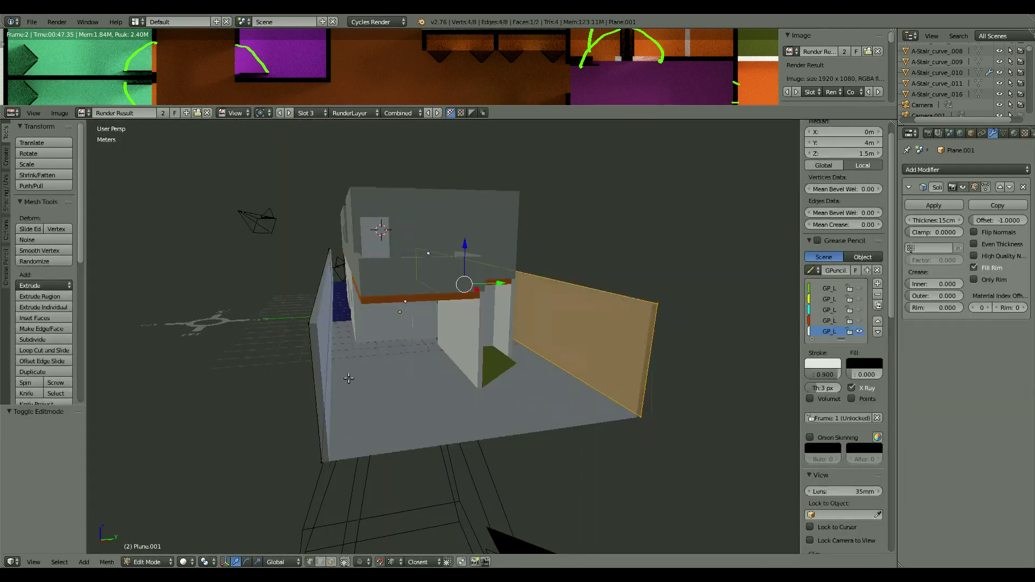
key("Tab")
key("shift+z")
scroll(348, 378, "down", 3)
scroll(426, 352, "up", 5)
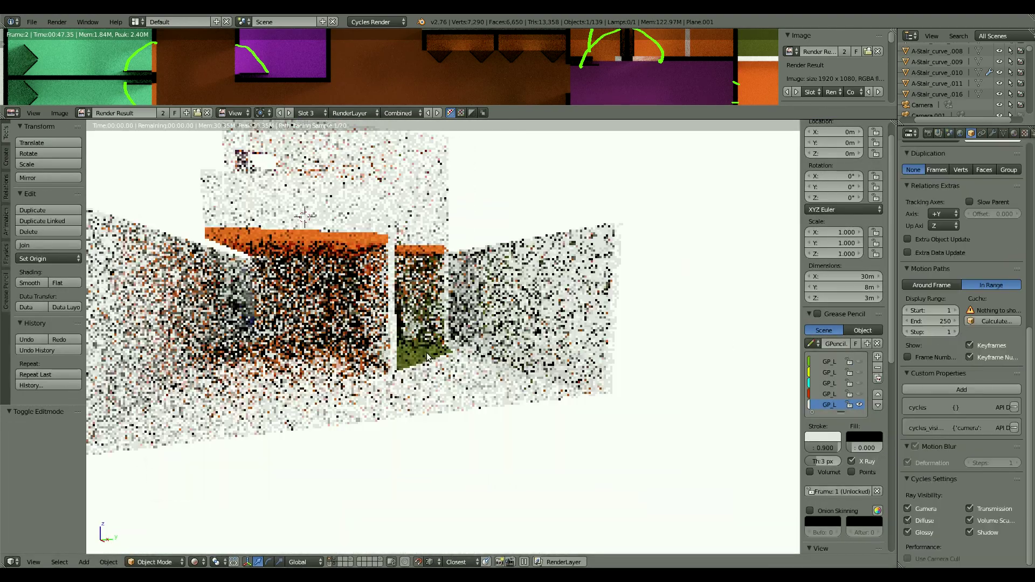
scroll(426, 353, "down", 2)
Set the World background color to Sky Texture at strength 5.
left_click(961, 133)
left_click(959, 233)
left_click(911, 428)
left_click(1025, 246)
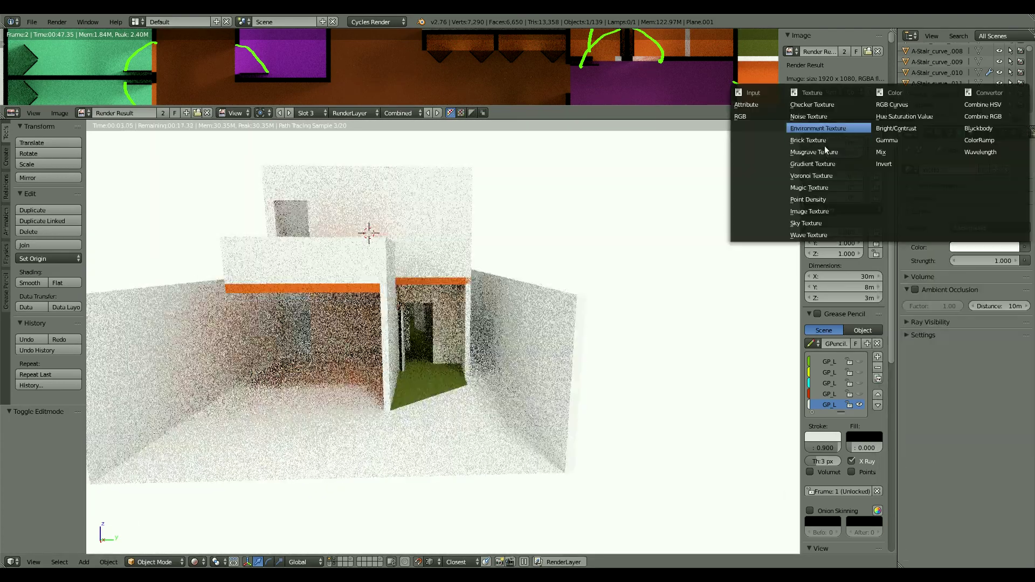
left_click(806, 223)
Inspect the sky-lit house from side and oblique views, then through the camera.
middle_click_drag(633, 291, 708, 323)
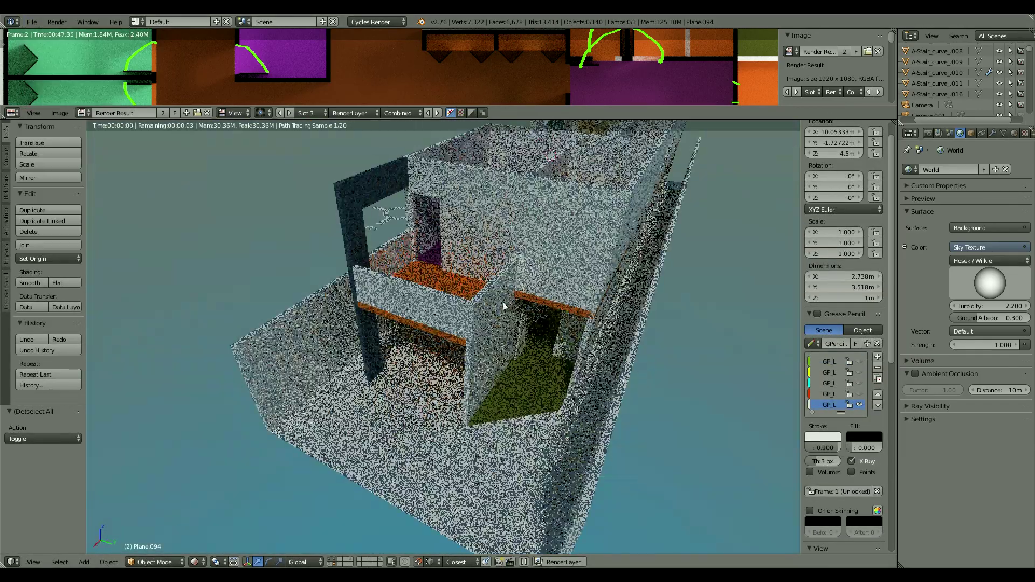
key("KP_3")
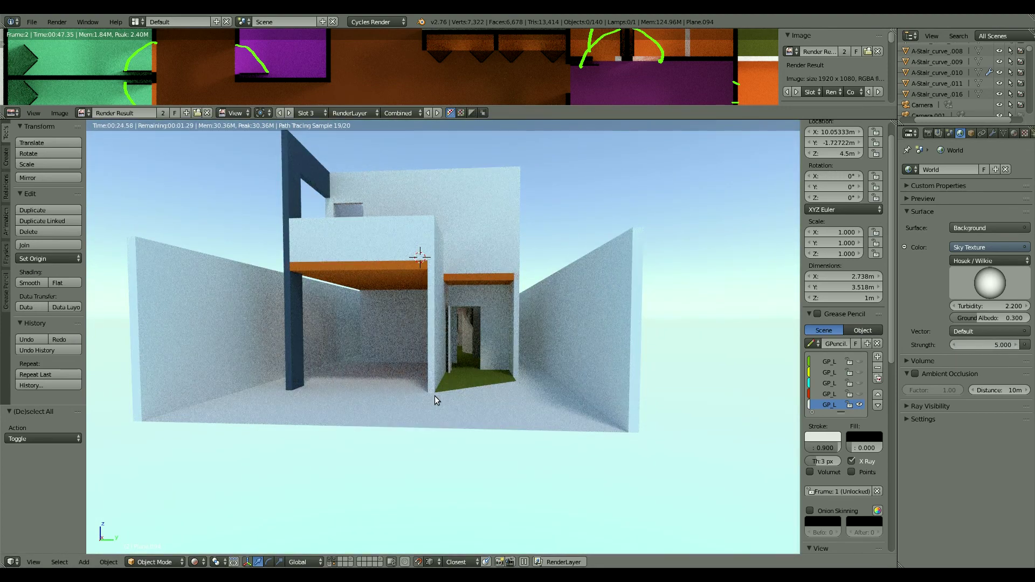
middle_click_drag(434, 396, 415, 403)
key("KP_0")
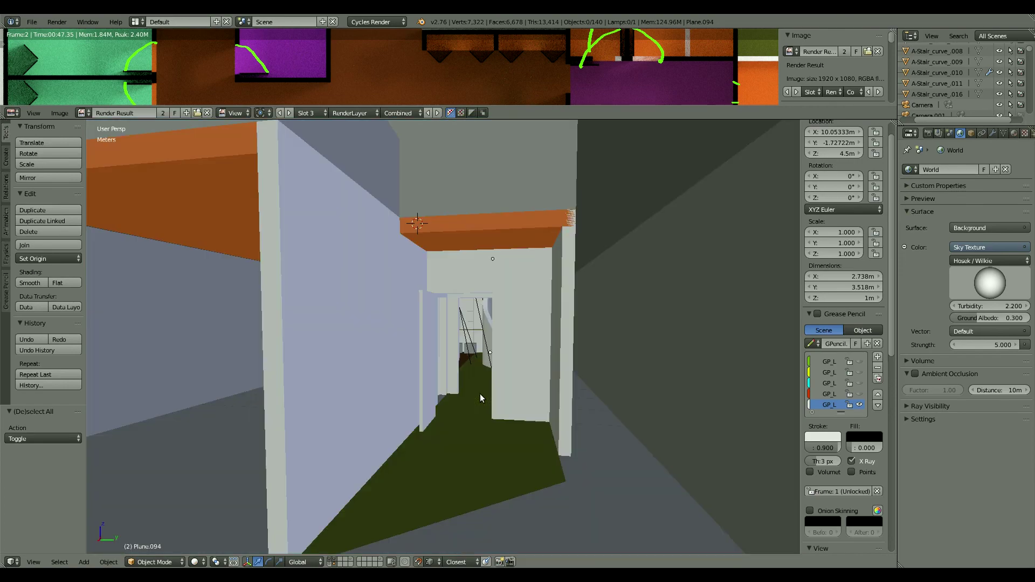
Walk through the house past the stairs opening toward the living-room window.
scroll(484, 389, "down", 5)
scroll(522, 384, "up", 5)
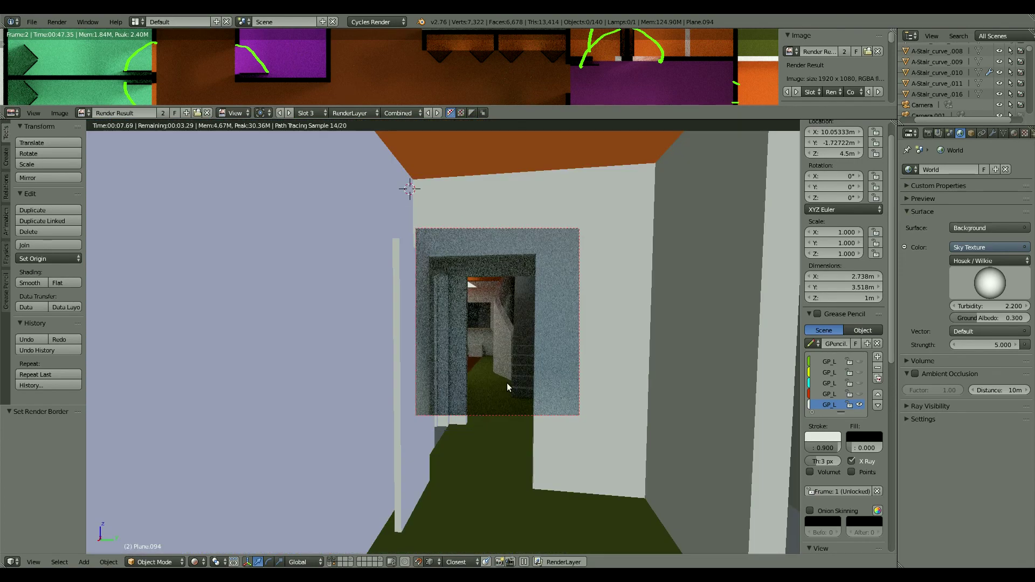
scroll(506, 383, "up", 3)
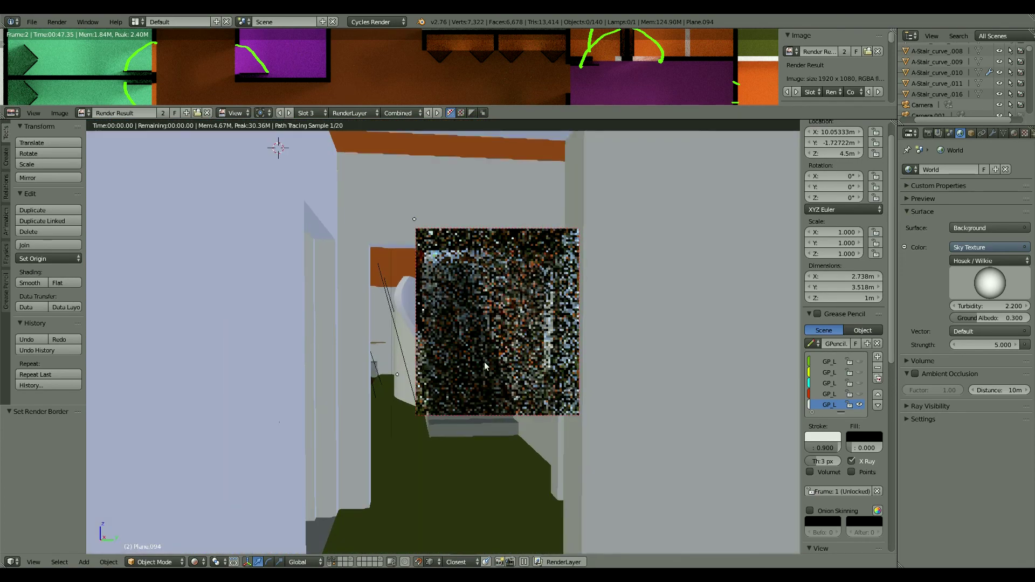
key("shift+f")
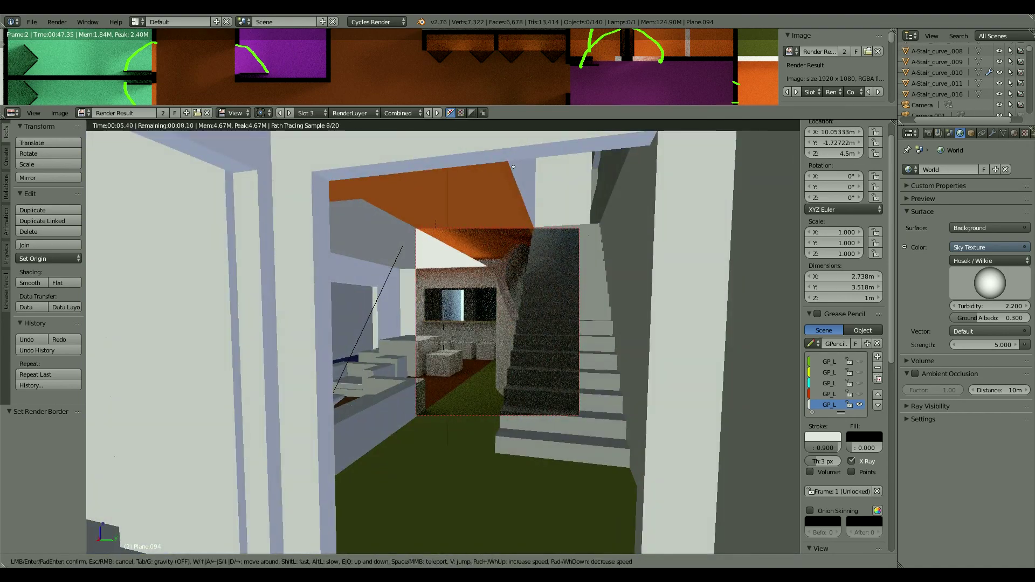
key("w")
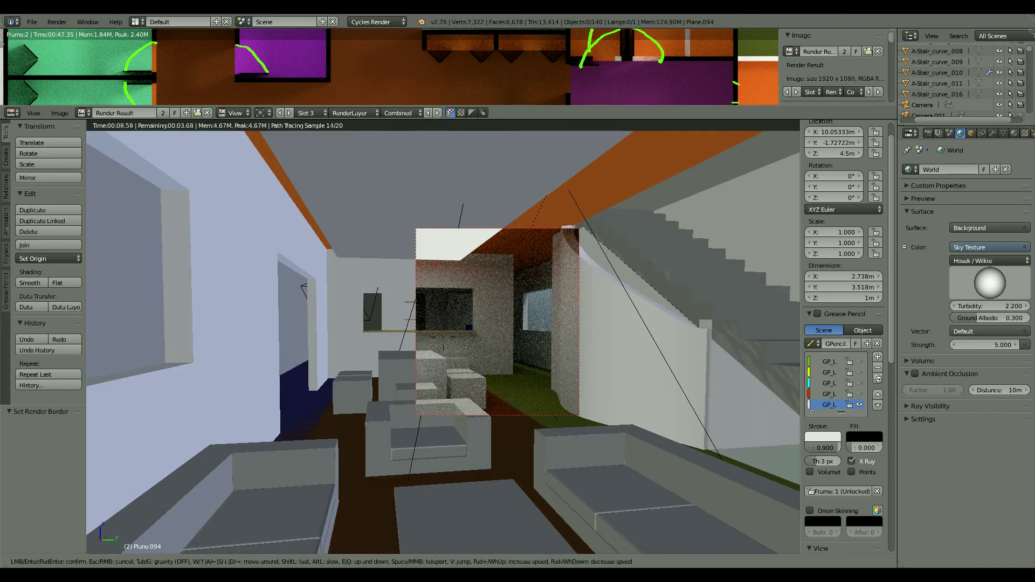
key("w")
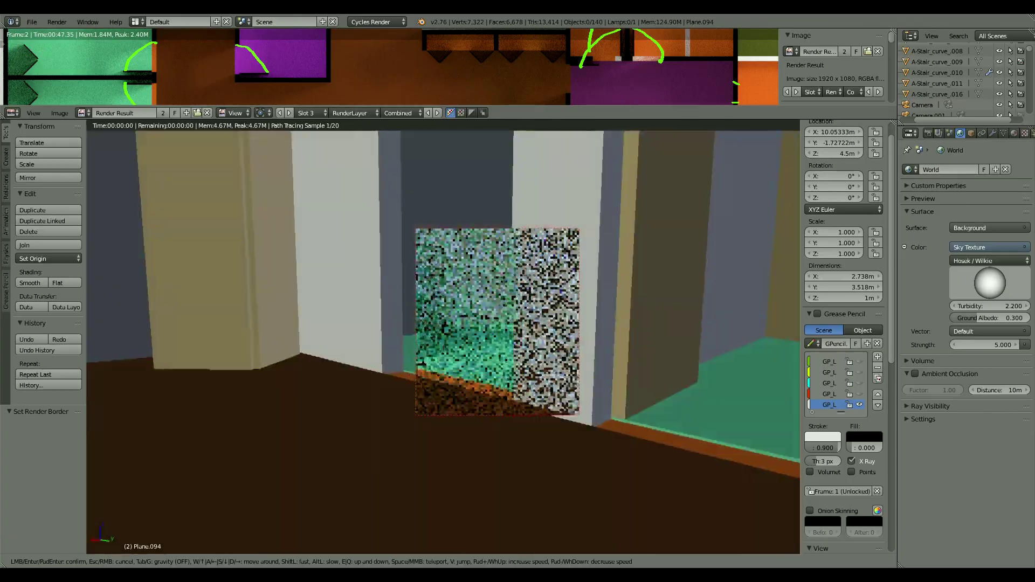
left_click(473, 364)
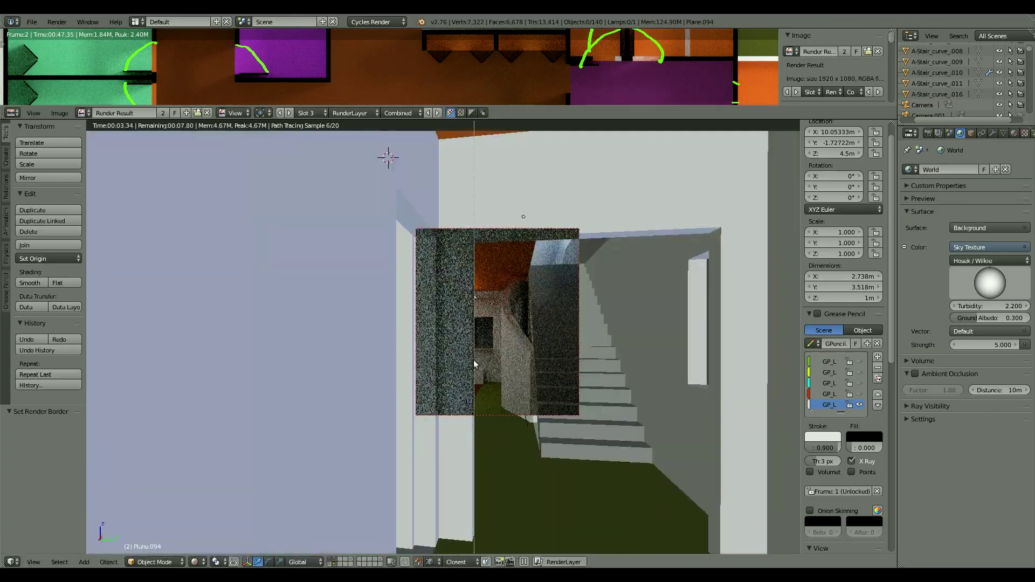
Disable the render border, walk toward the stairs in wireframe, then return to solid shading.
scroll(810, 352, "down", 10)
left_click(809, 353)
key("a")
key("z")
key("shift+f")
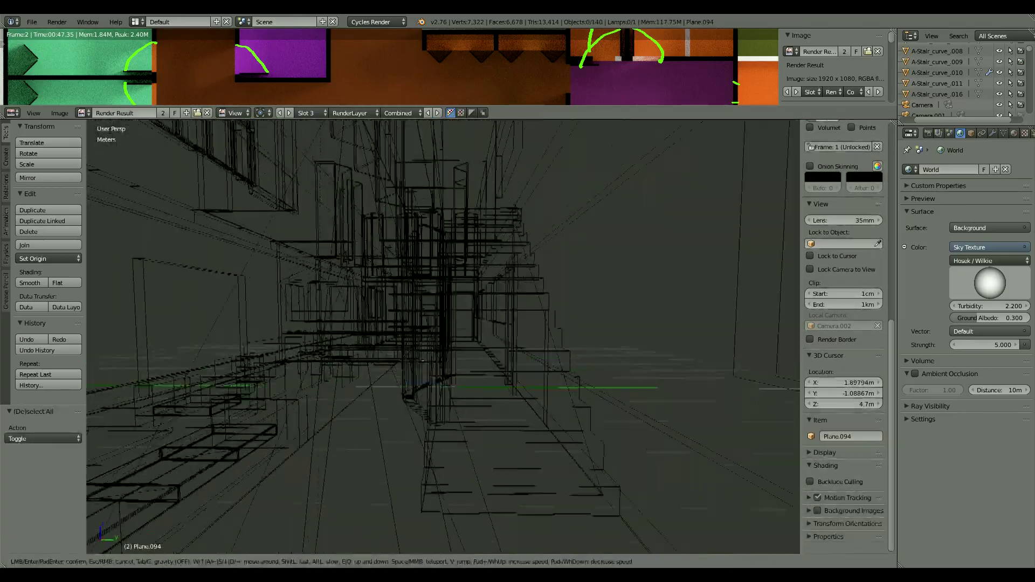
key("w")
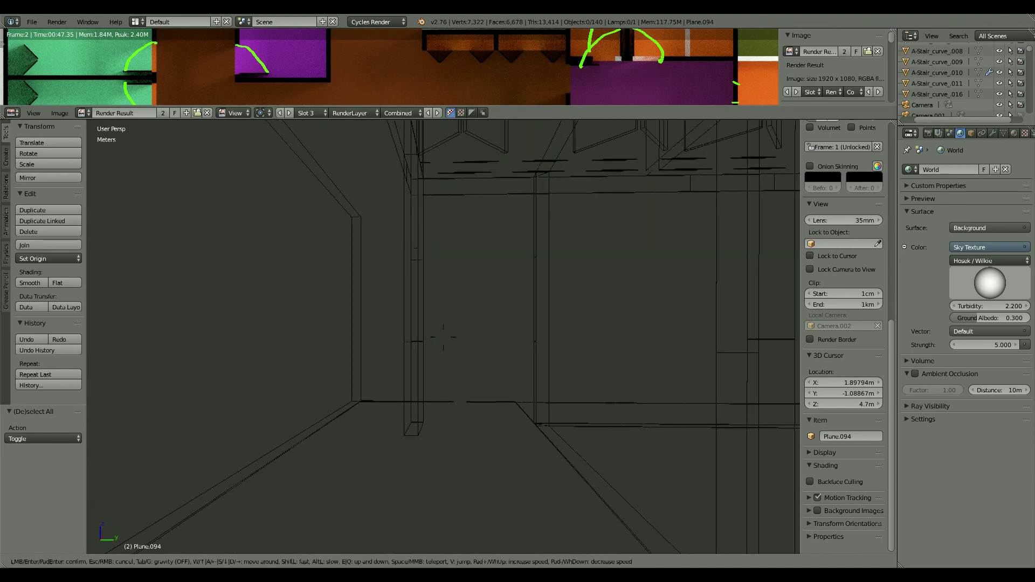
key("Escape")
key("z")
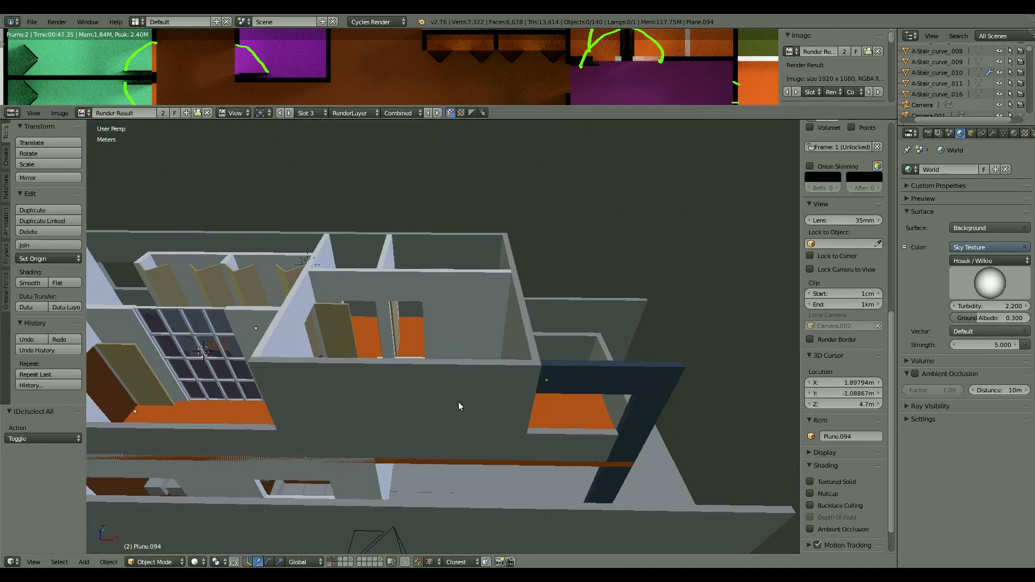
Loop-cut the wall piece Plane.008 and delete part of its geometry.
right_click(399, 412)
key("Tab")
mouse_move(399, 413)
middle_mouse_down()
mouse_move(422, 343)
mouse_move(377, 442)
mouse_move(323, 434)
middle_mouse_up()
key("ctrl+r")
left_click(372, 464)
right_click(360, 475)
key("g")
key("x")
middle_click_drag(439, 474, 546, 370)
key("g")
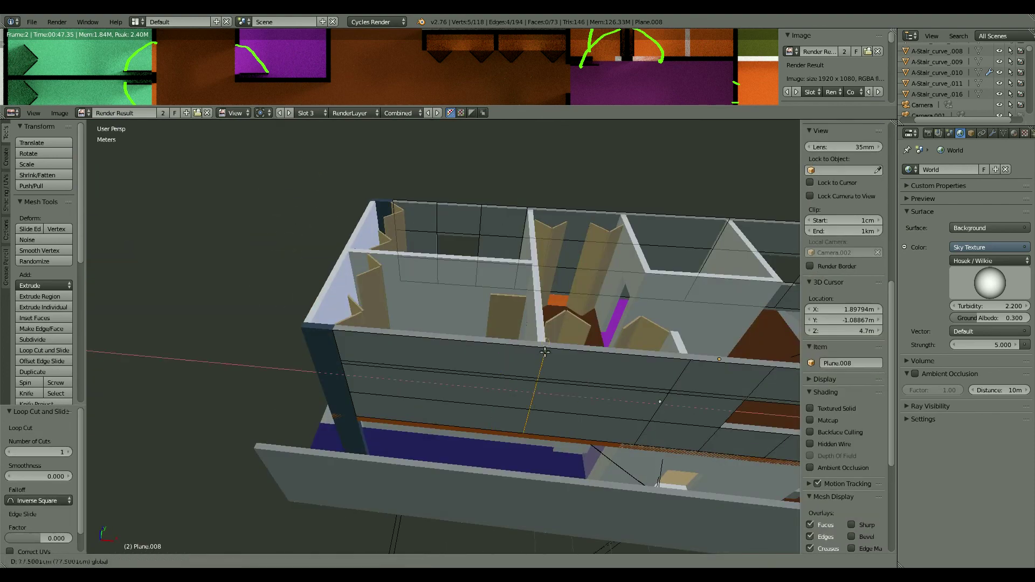
key("x")
left_click(415, 370)
key("Tab")
Fill a face between the selected vertices of floor piece Plane.080.
scroll(467, 412, "up", 5)
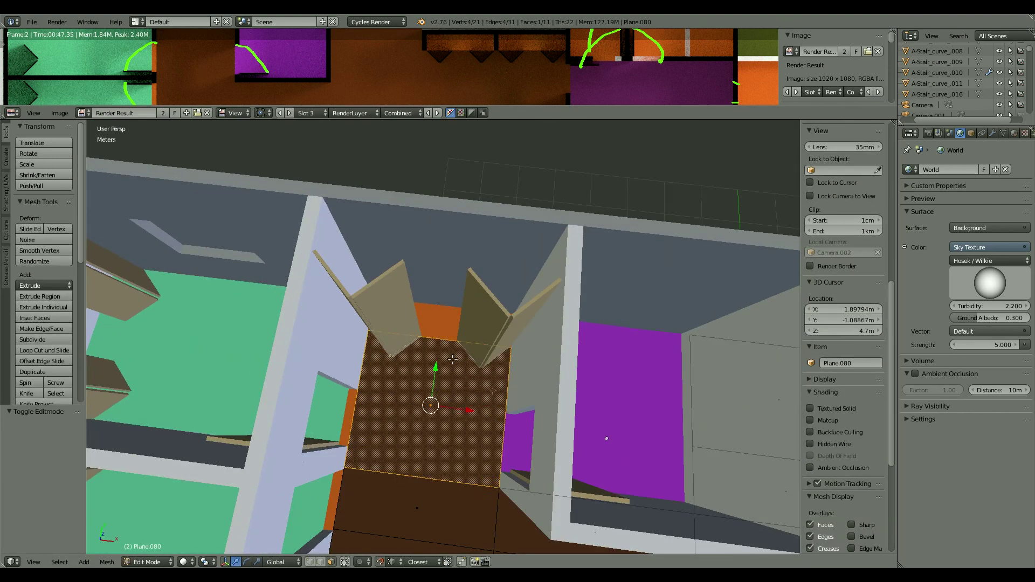
key("Tab")
scroll(553, 263, "down", 3)
middle_click_drag(296, 369, 284, 404)
key("f")
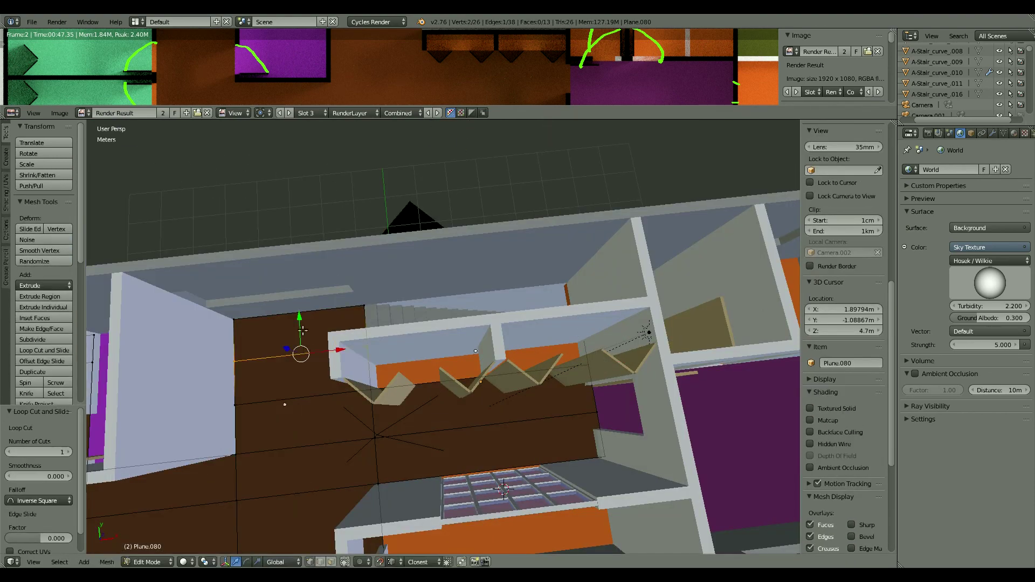
key("a")
middle_click_drag(589, 376, 378, 324)
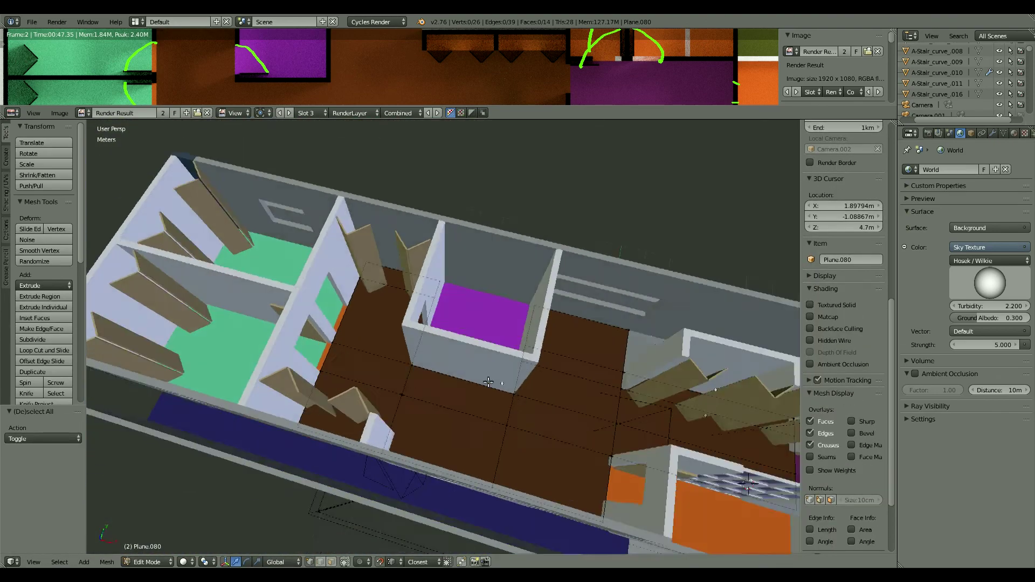
Preview the top-down camera view with rendered shading.
left_click(32, 22)
key("KP_0")
key("shift+z")
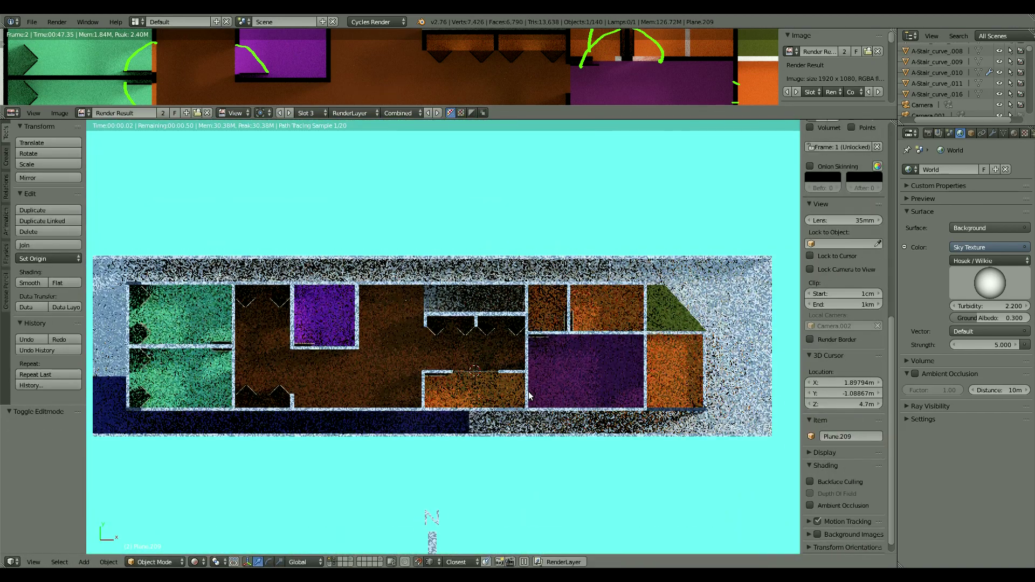
Render the upper floor plan and compare it with the earlier ground-floor render slot.
key("F12")
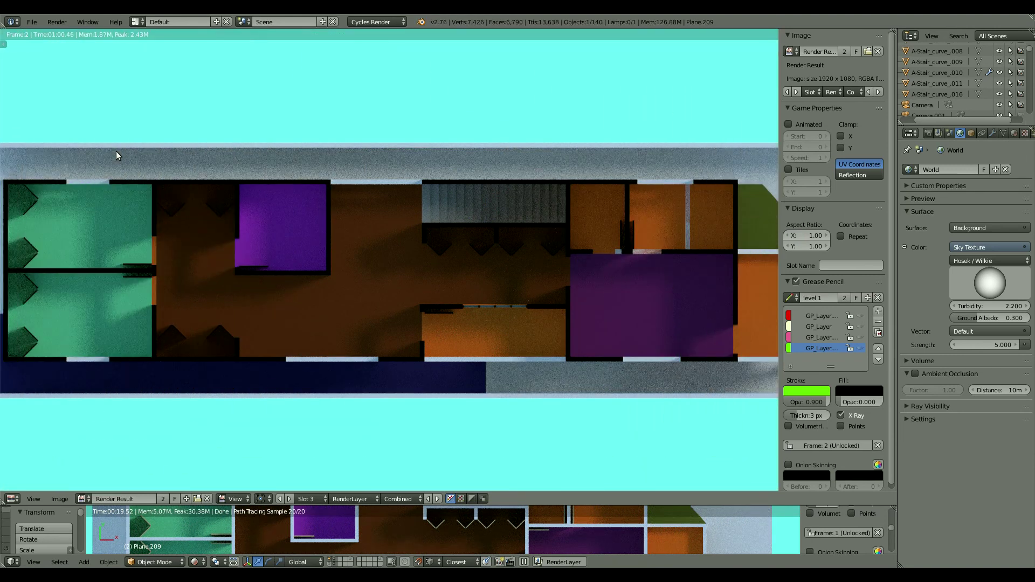
scroll(270, 311, "down", 2)
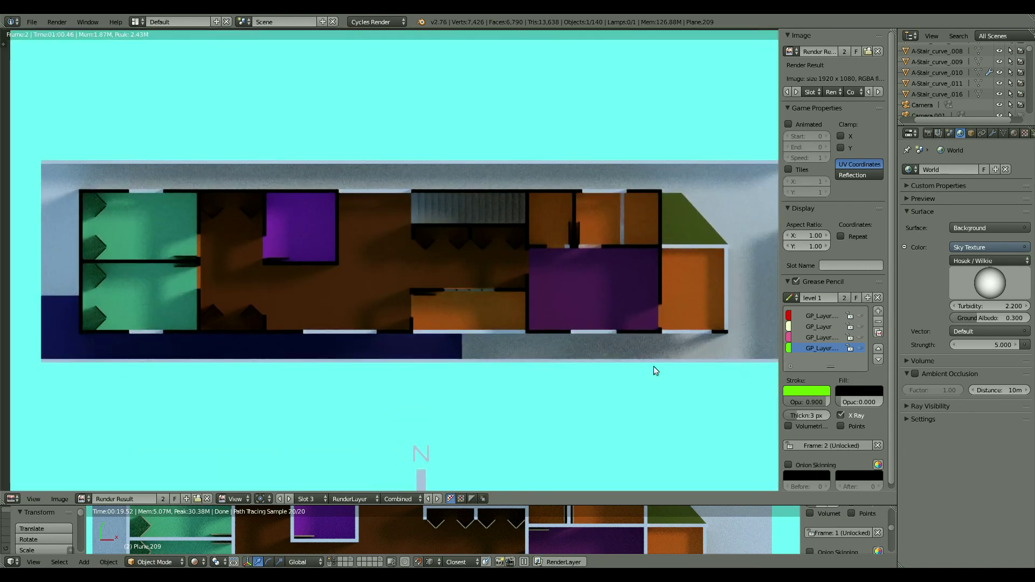
scroll(654, 367, "up", 1)
key("j")
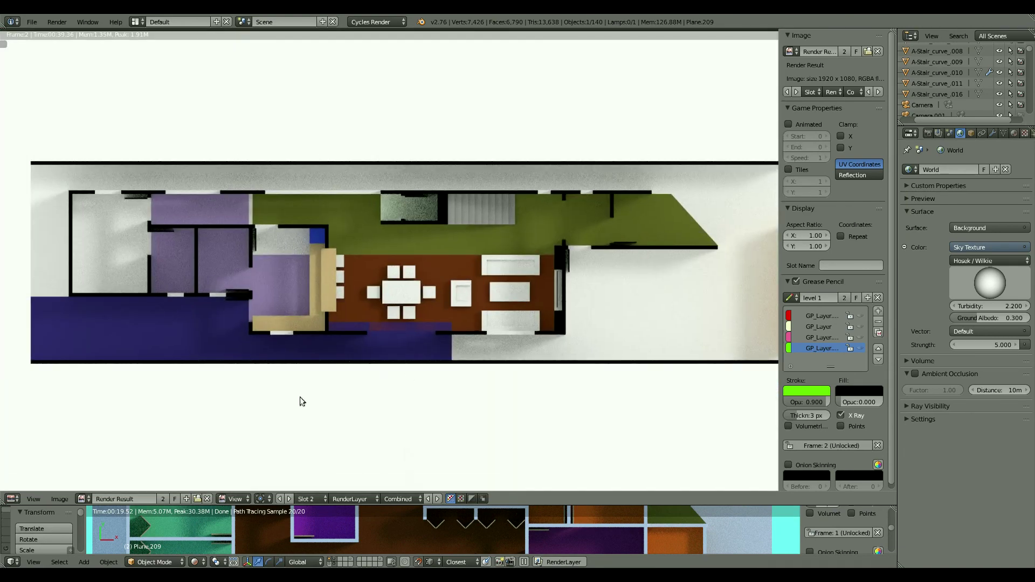
key("Escape")
Render the furnished ground floor from Camera.001 under the sky lighting.
right_click(519, 450)
key("F12")
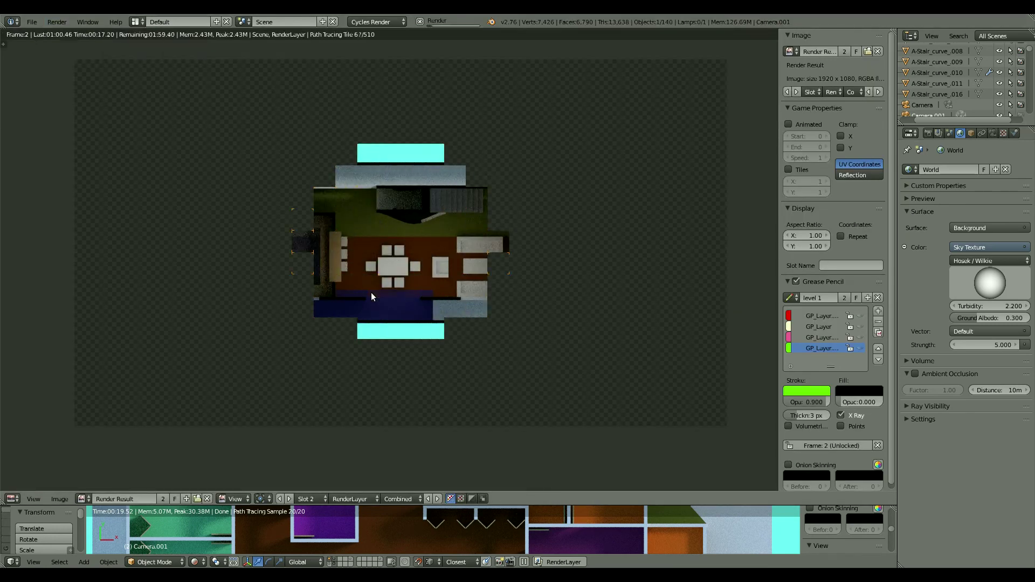
scroll(588, 354, "up", 3)
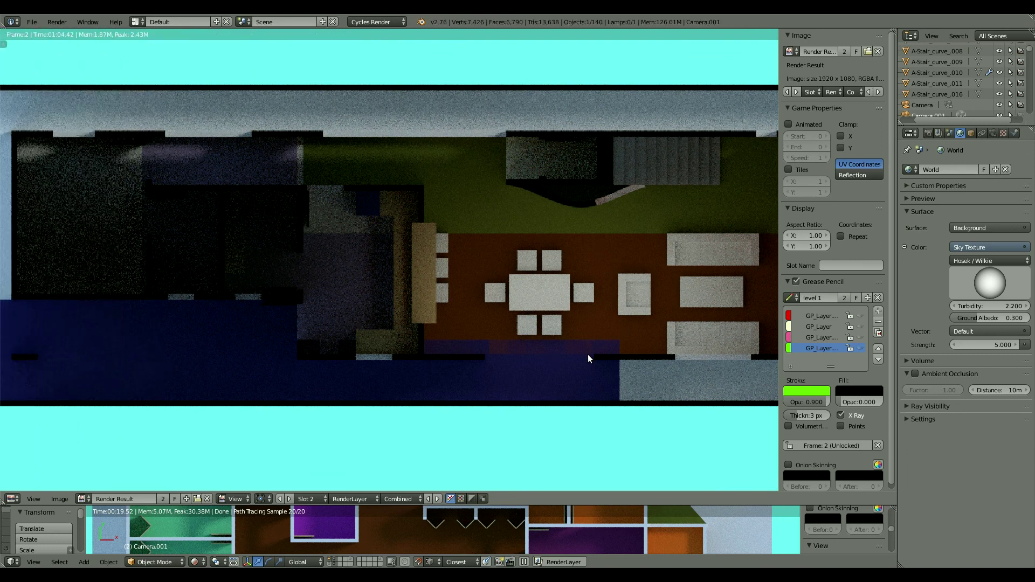
scroll(588, 354, "down", 3)
scroll(423, 390, "up", 1)
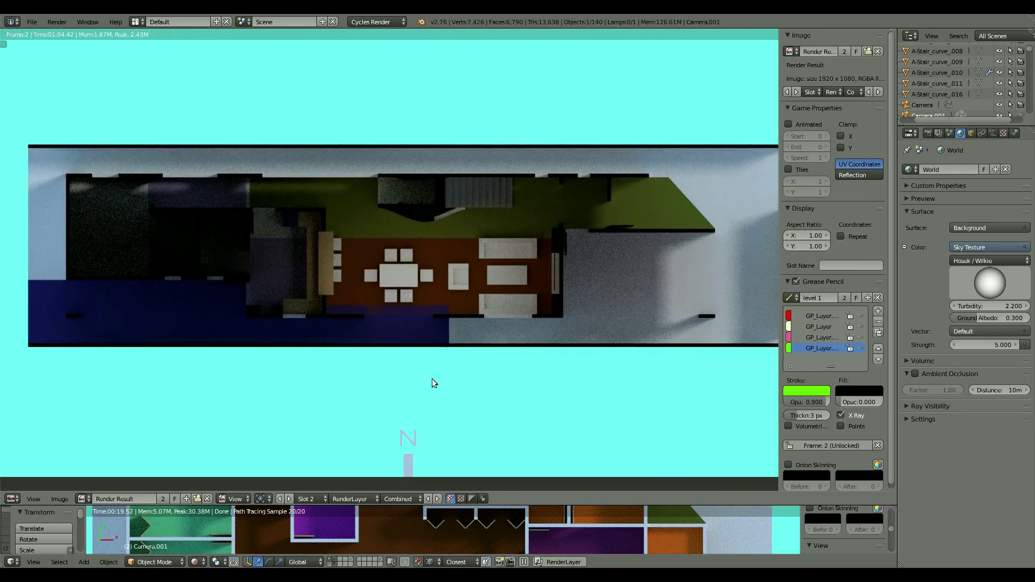
scroll(418, 318, "up", 2)
scroll(418, 318, "down", 1)
scroll(332, 293, "down", 1)
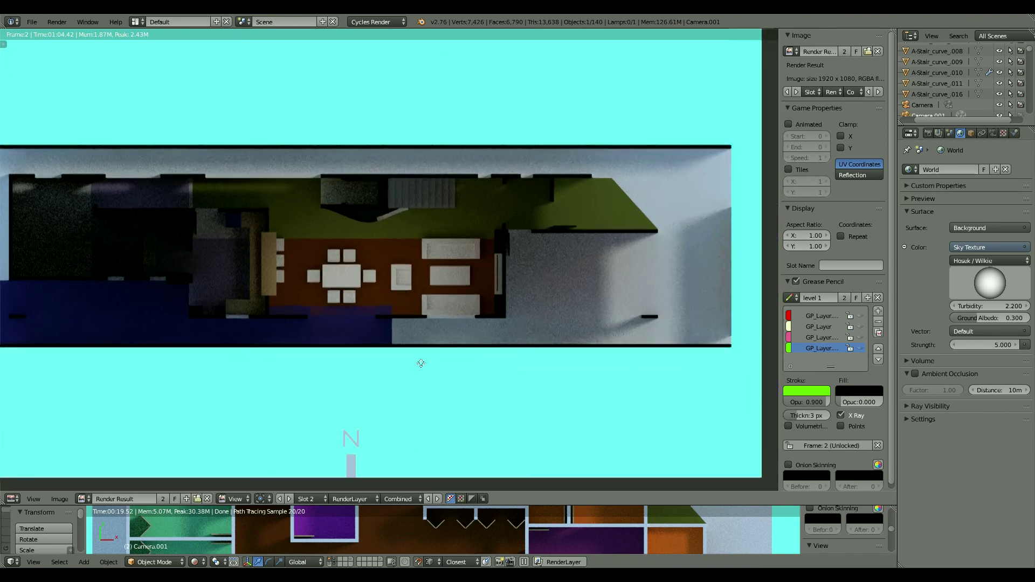
scroll(411, 358, "down", 1)
scroll(412, 354, "down", 1)
scroll(458, 349, "up", 4)
scroll(436, 257, "up", 1)
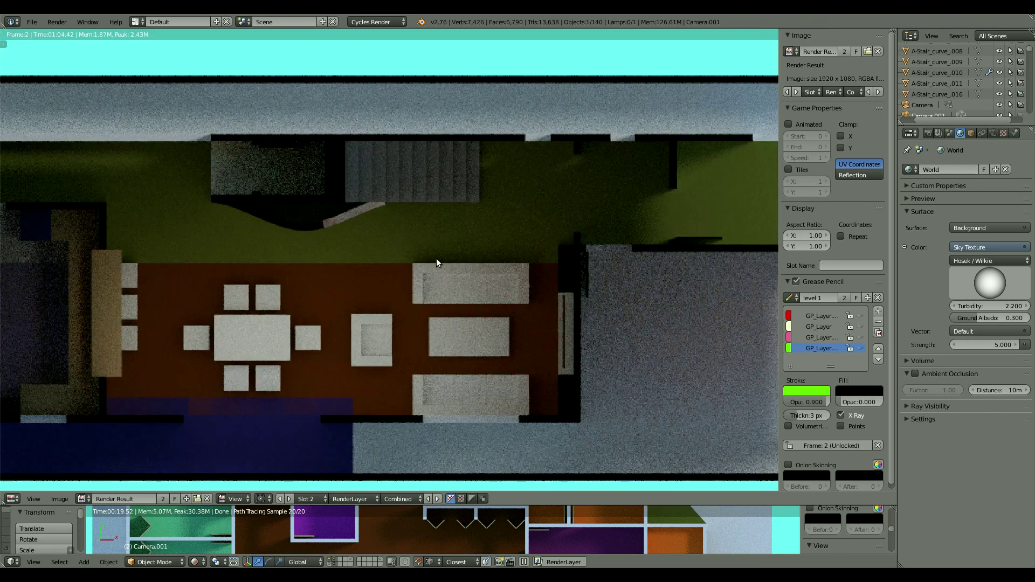
scroll(436, 260, "down", 4)
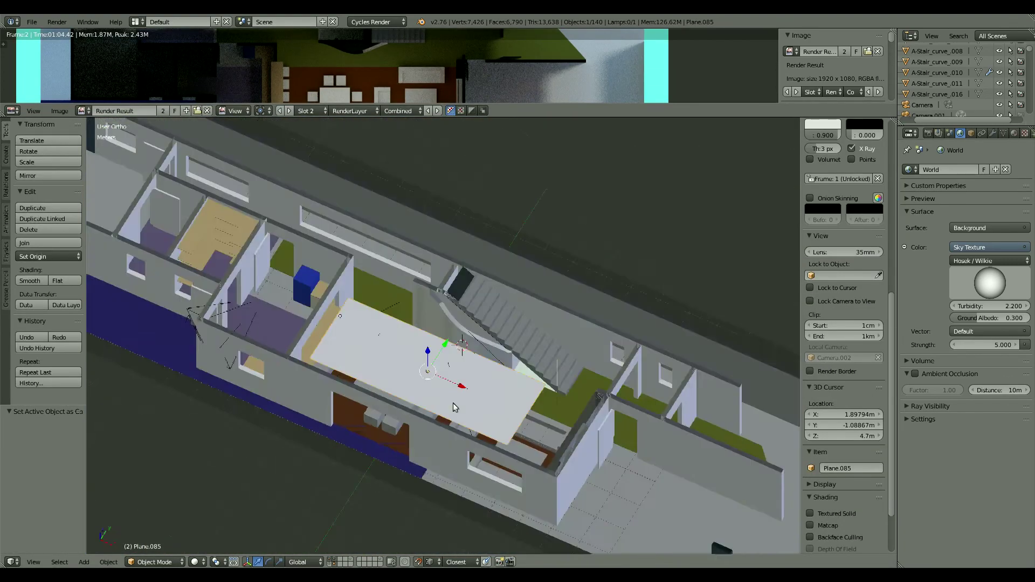
Duplicate a furniture block along Y and stretch it along Y.
middle_click_drag(453, 407, 380, 417)
key("shift+d")
key("y")
left_click(451, 399)
key("s")
key("y")
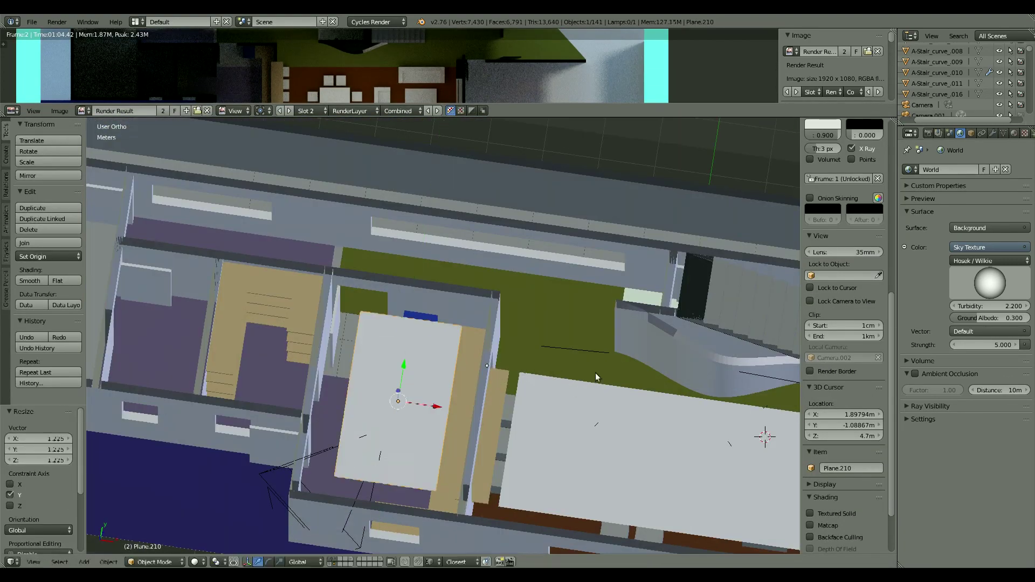
left_click(592, 372)
In top view, place several more block copies along X in the left rooms.
key("KP_7")
key("shift+d")
key("x")
left_click(506, 453)
key("shift+d")
key("x")
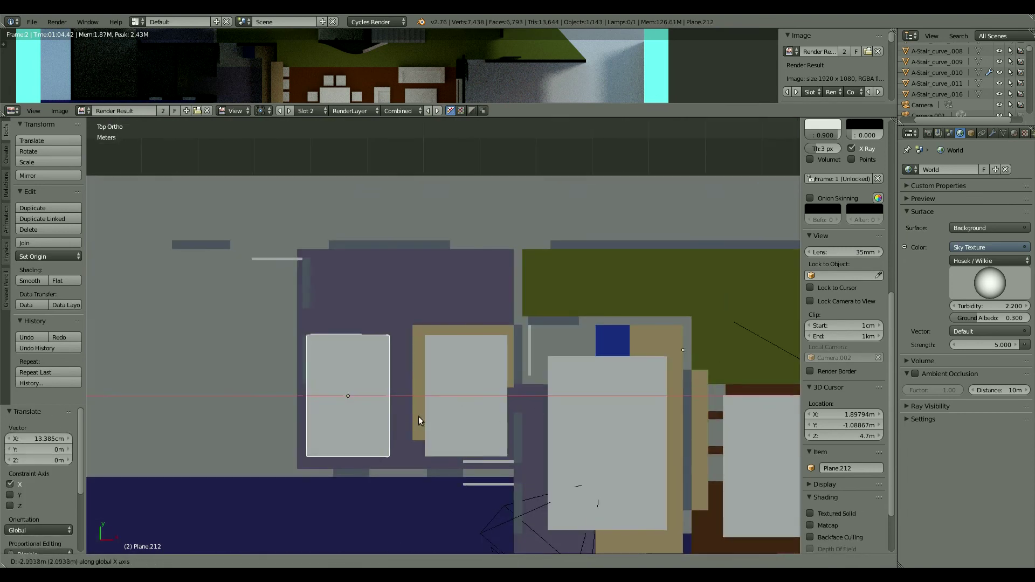
left_click(419, 416)
key("shift+d")
key("x")
left_click(358, 381)
key("shift+d")
key("x")
left_click(410, 354)
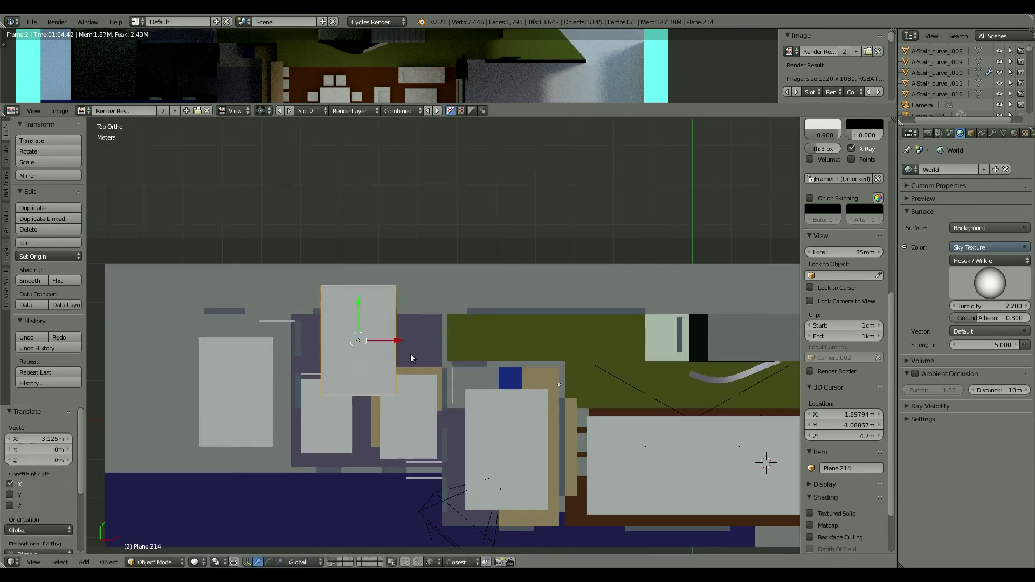
Add a block shrunk to about a third in the green yard and start a new render.
scroll(377, 357, "down", 2)
key("shift+d")
left_click(434, 355)
scroll(470, 407, "up", 3)
key("s")
left_click(496, 448)
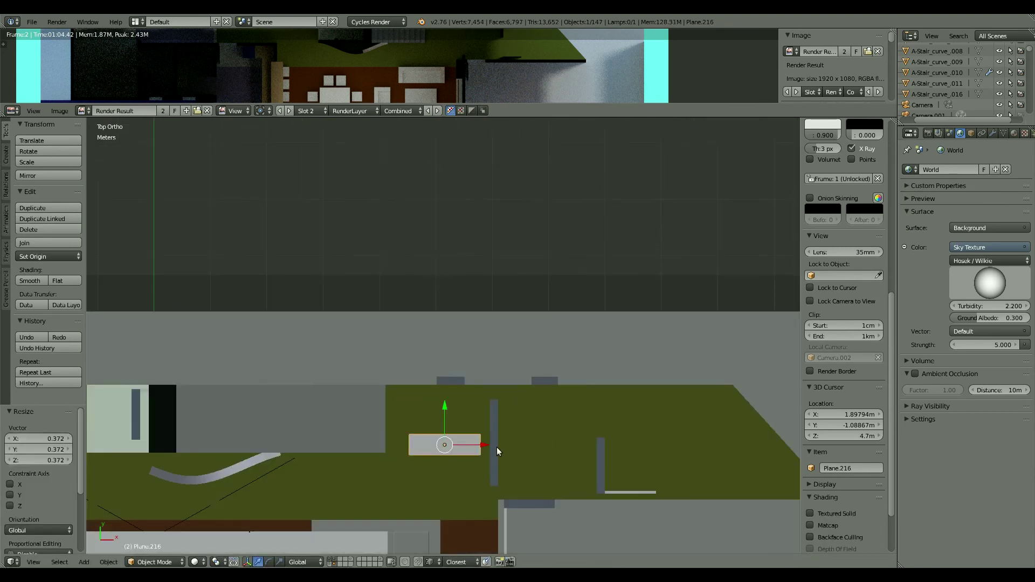
left_click(597, 445)
key("shift+d")
left_click(597, 444)
scroll(369, 439, "down", 3)
key("F12")
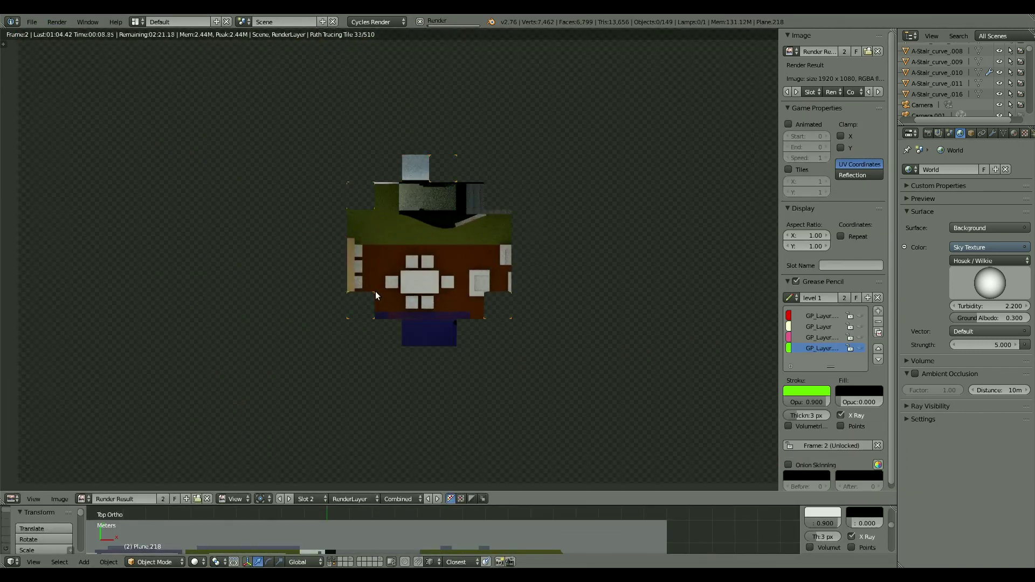
Zoom around the finished ground floor render to inspect the new furniture in the dining and living area.
scroll(447, 321, "up", 1)
scroll(448, 322, "down", 3)
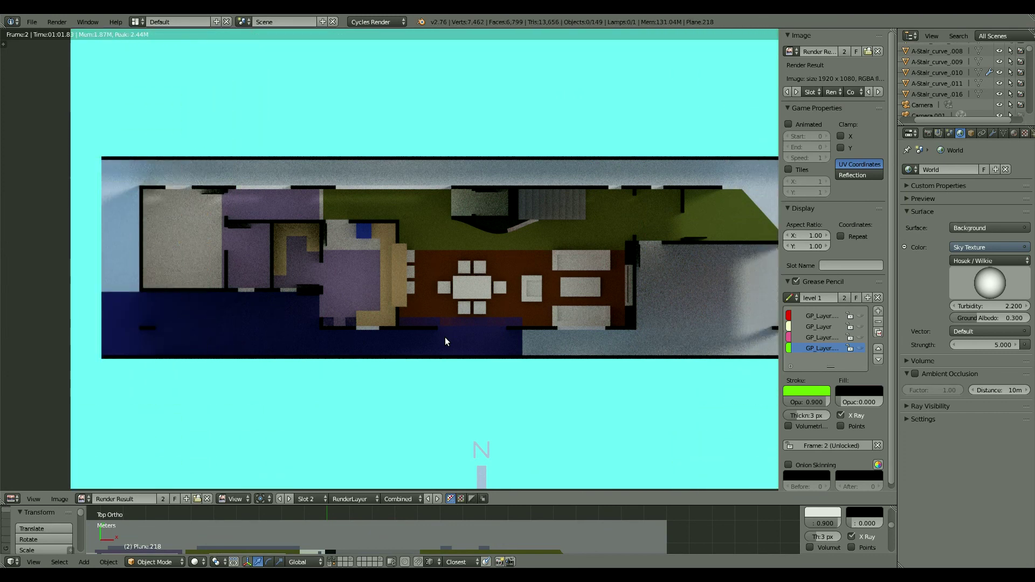
scroll(397, 276, "up", 1)
scroll(345, 216, "up", 1)
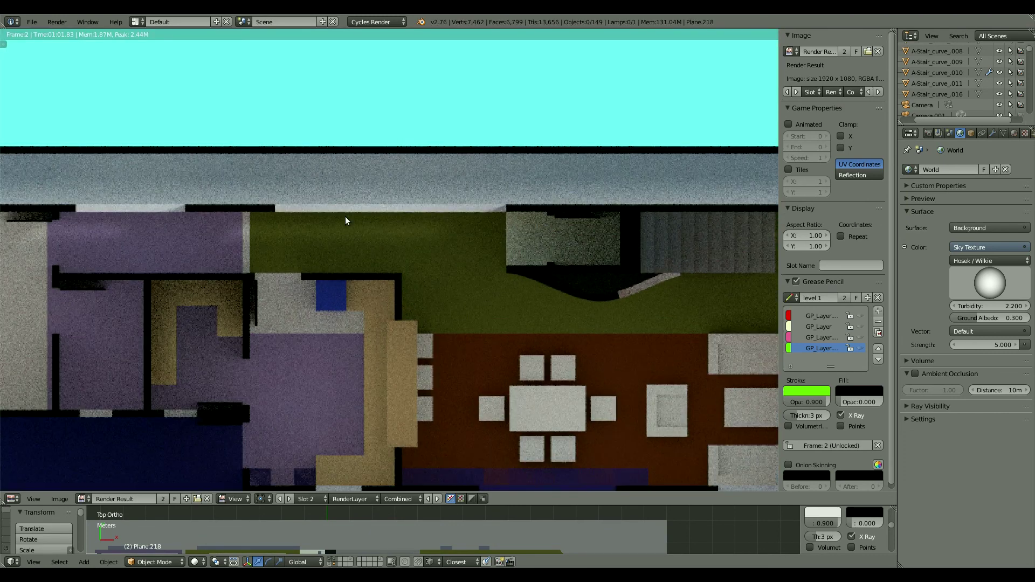
scroll(474, 219, "up", 1)
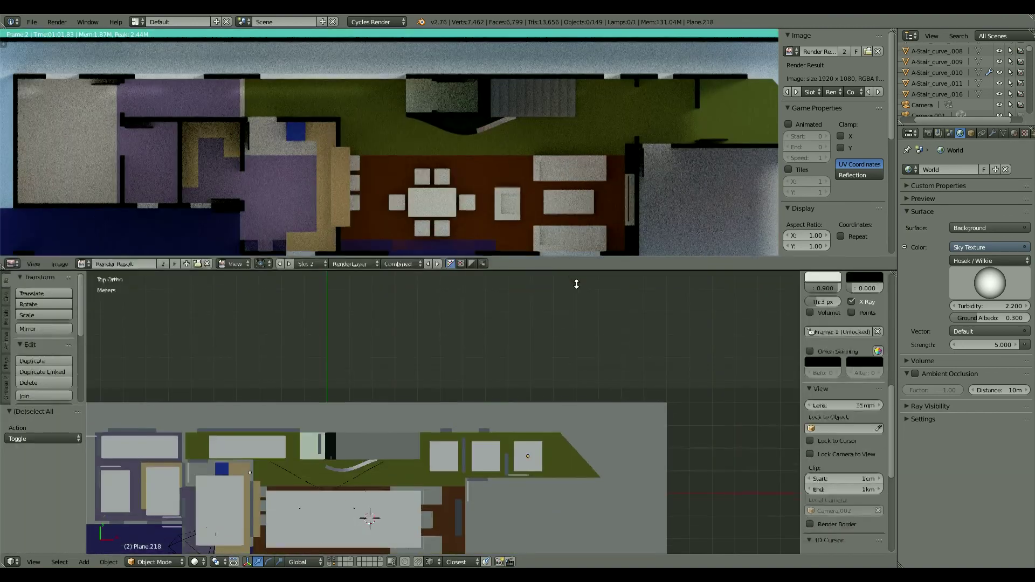
scroll(525, 330, "down", 2)
scroll(573, 363, "down", 3)
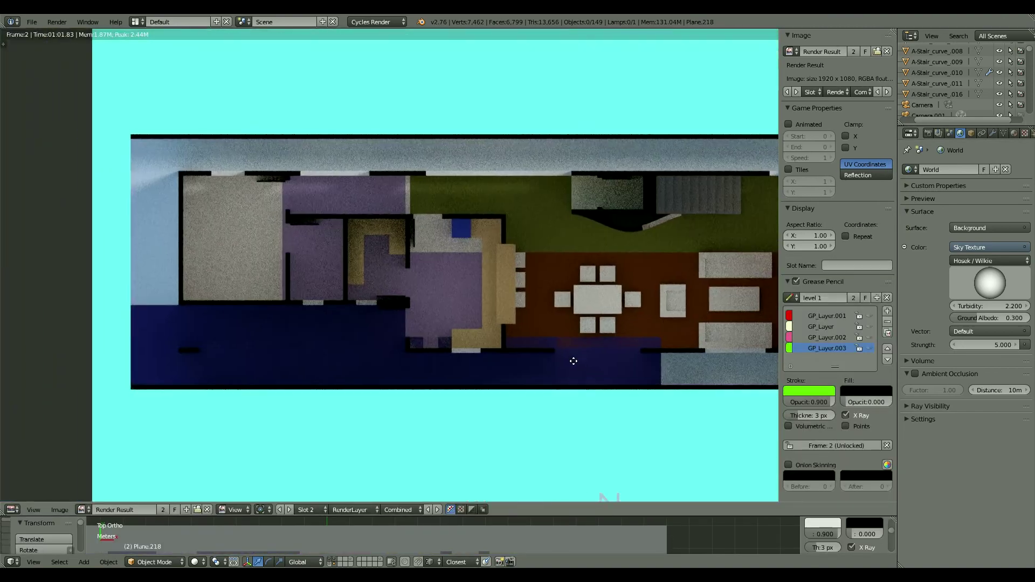
scroll(589, 362, "up", 5)
scroll(589, 362, "down", 3)
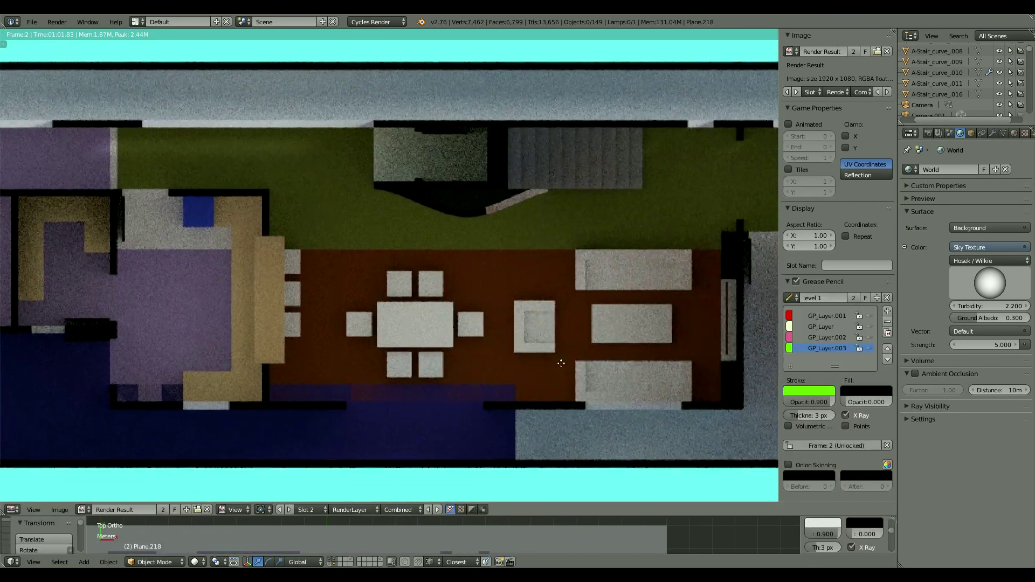